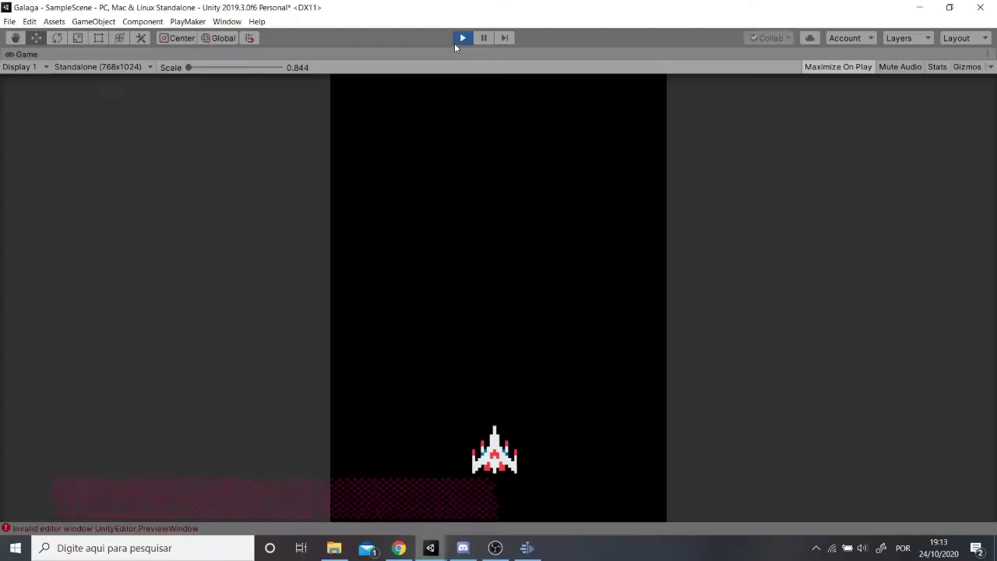
Steer the ship left and right in the running Galaga game, then exit Play mode.
key(Left)
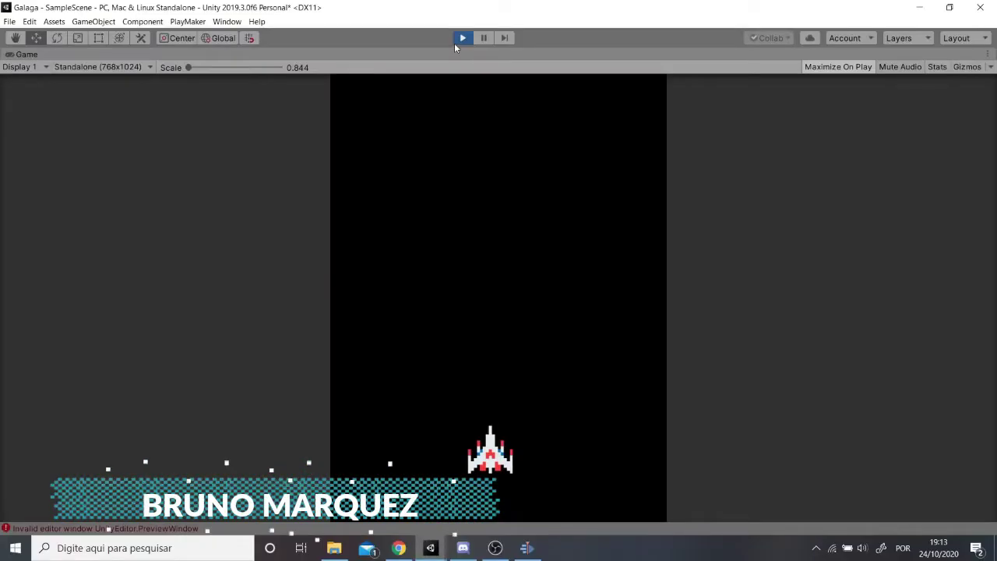
key(Right)
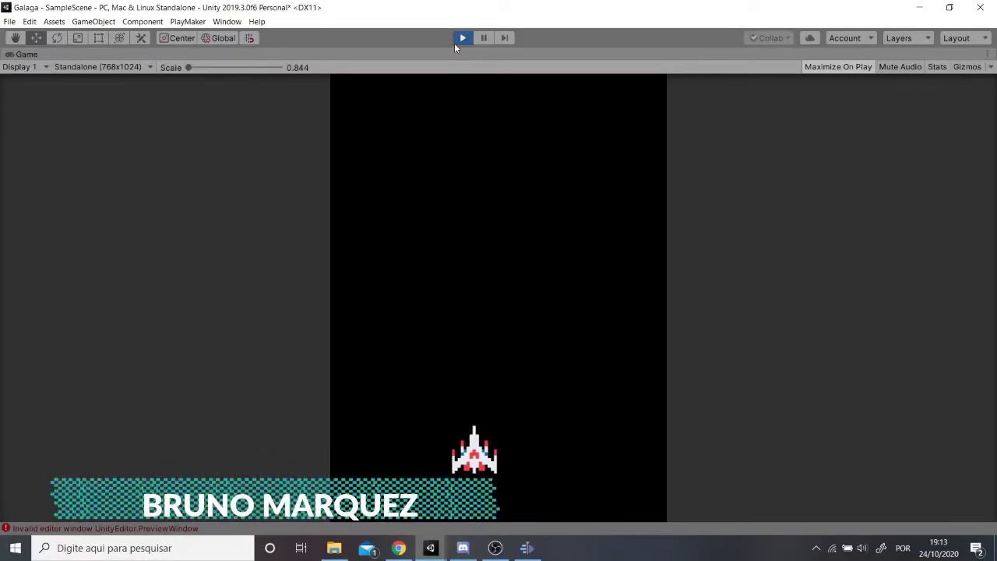
key(Right)
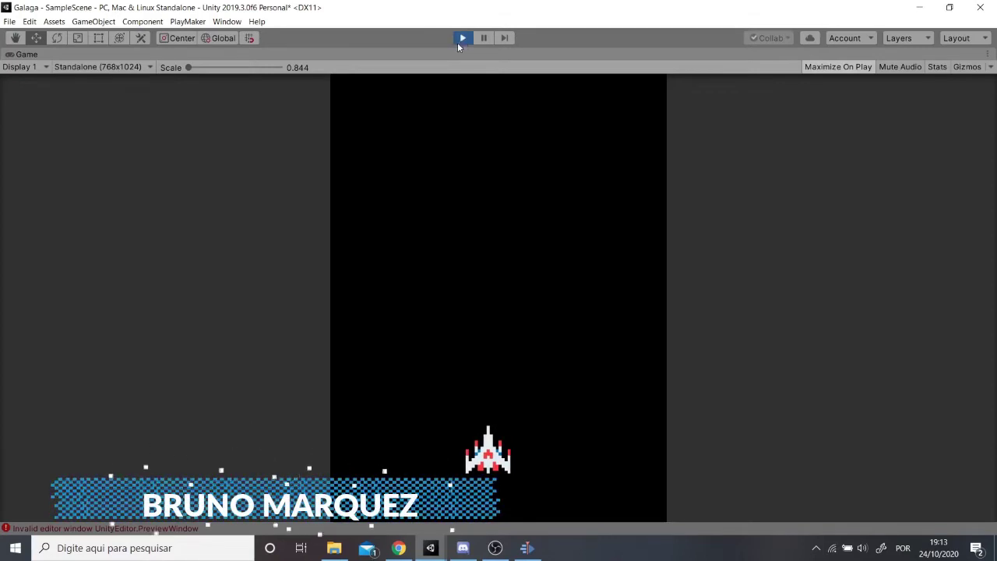
click(458, 41)
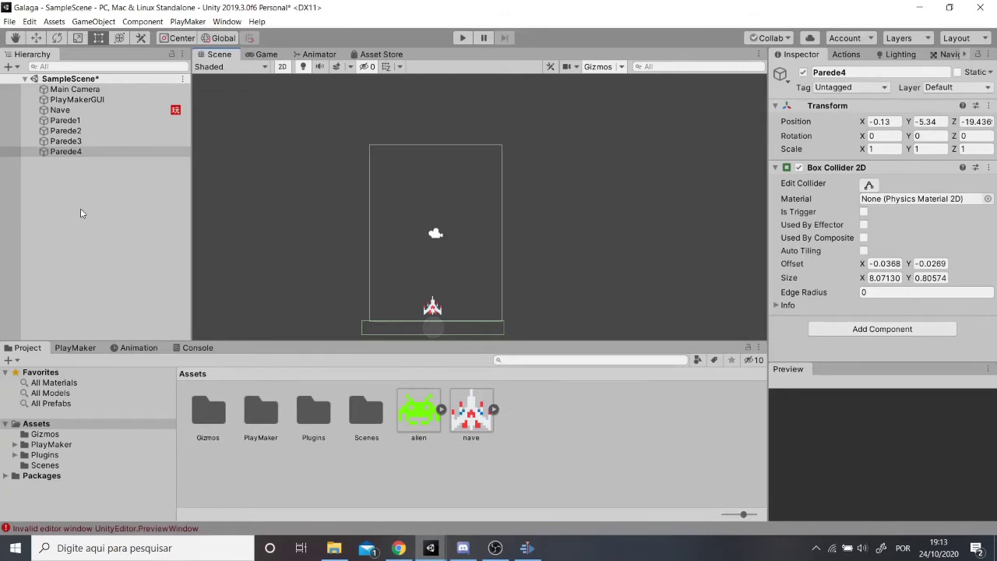
Create a new 2D Sprite object from the Hierarchy's context menu.
right_click(88, 194)
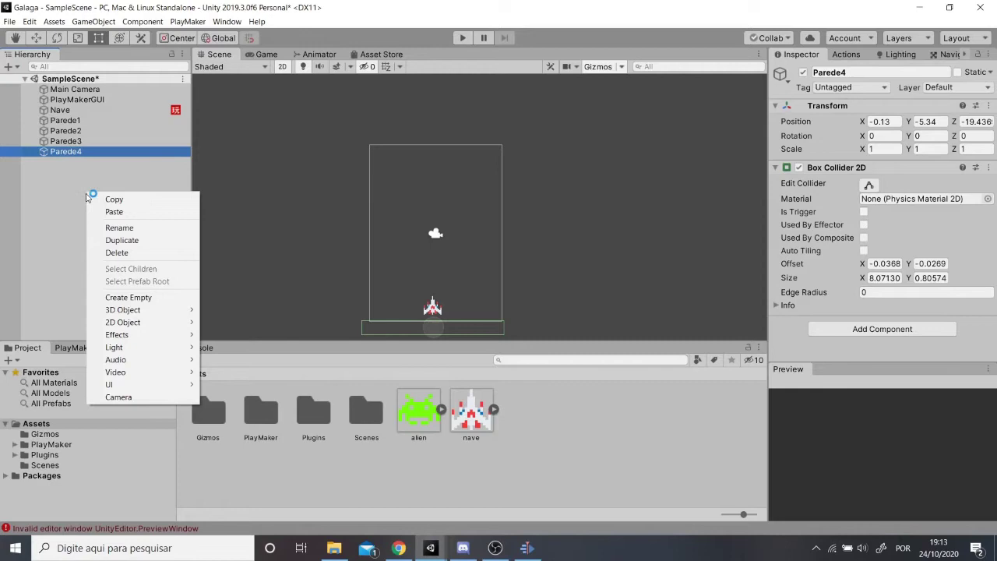
mouse_move(134, 327)
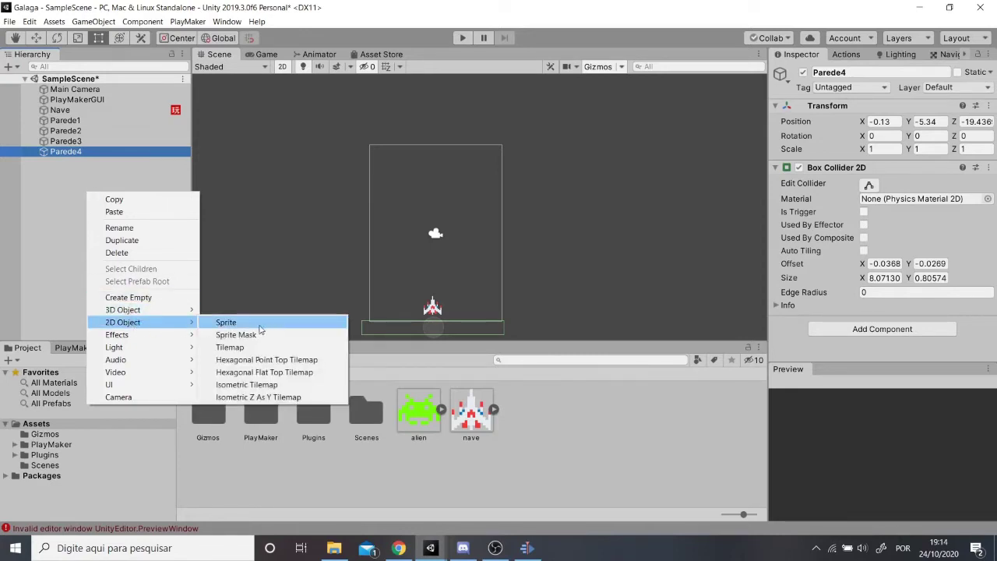
click(257, 323)
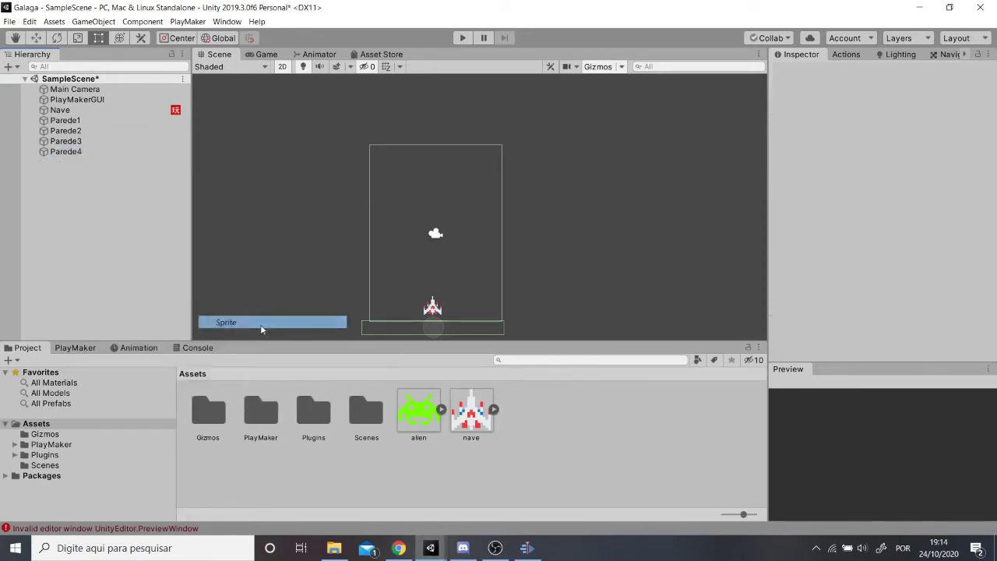
Assign the UISprite image to New Sprite's Sprite Renderer.
click(775, 167)
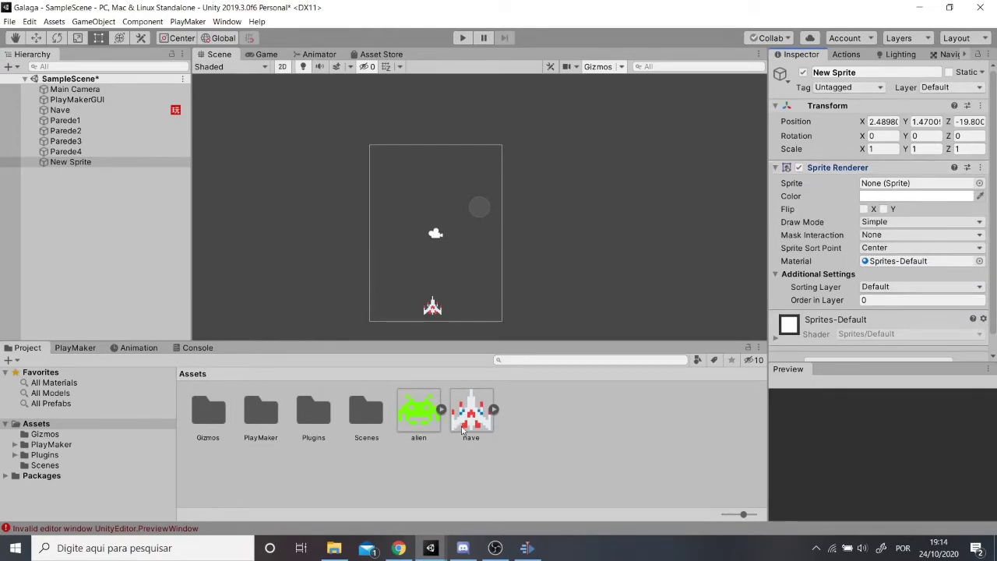
click(979, 184)
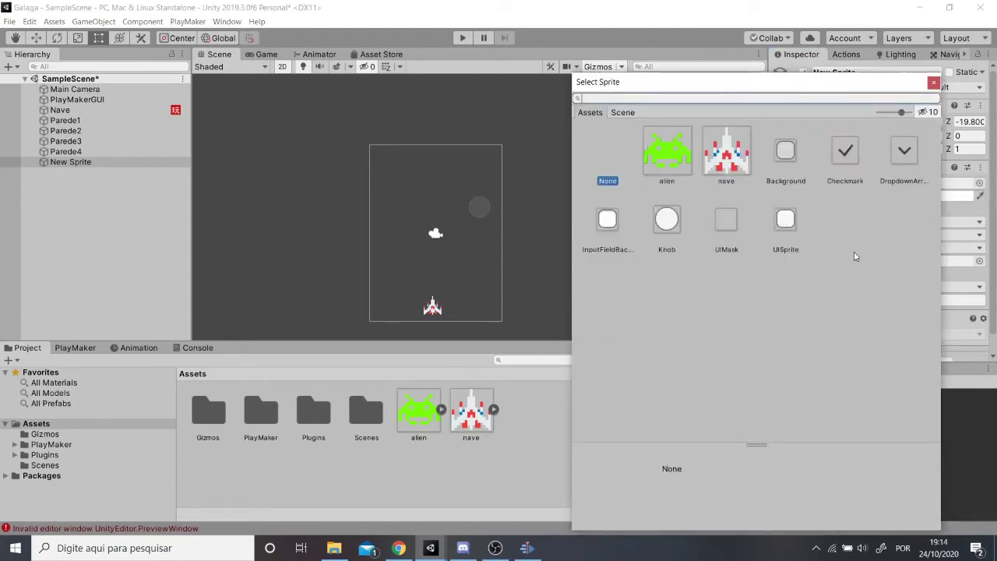
double_click(785, 221)
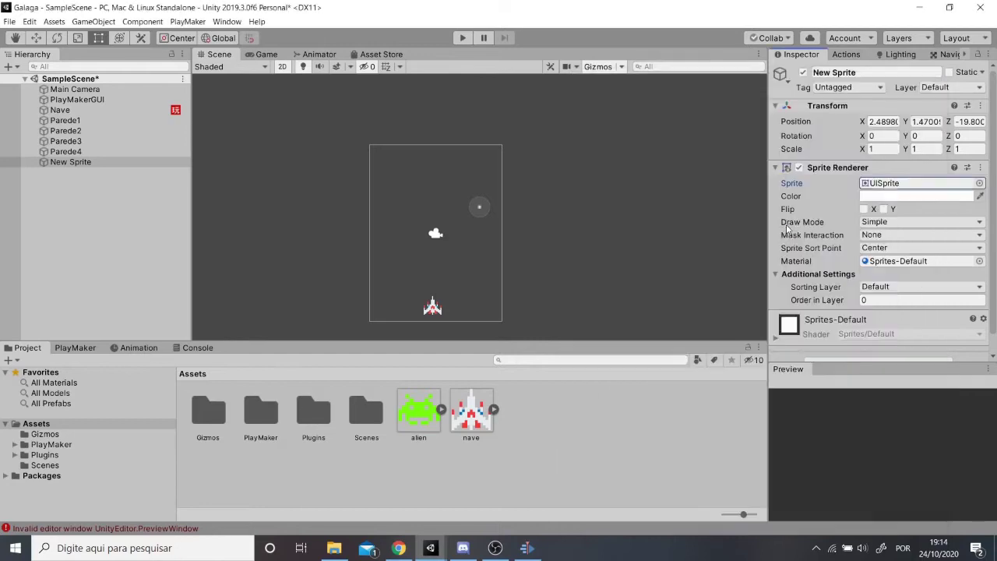
scroll(492, 160, up, 1)
scroll(476, 228, up, 2)
scroll(471, 248, up, 1)
scroll(471, 248, down, 3)
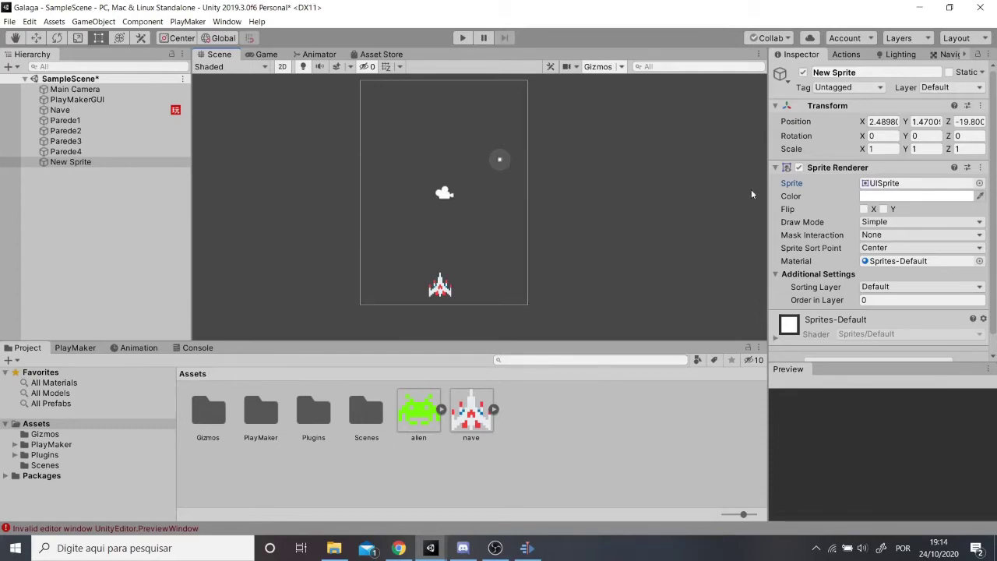
Add a Rigidbody 2D to New Sprite, found by searching 'rig', and set Gravity Scale to 0.
click(776, 168)
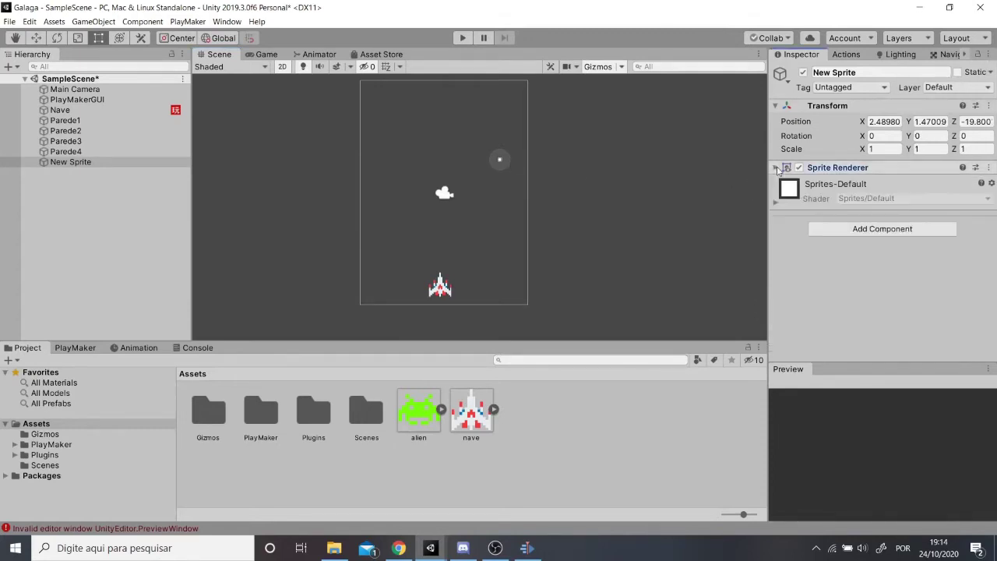
click(865, 229)
text(r)
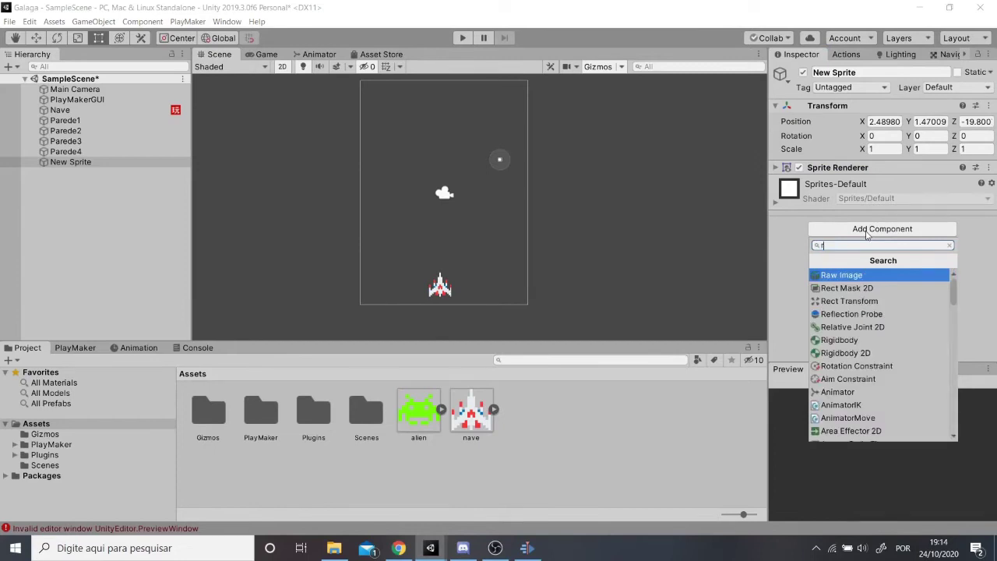
text(igi)
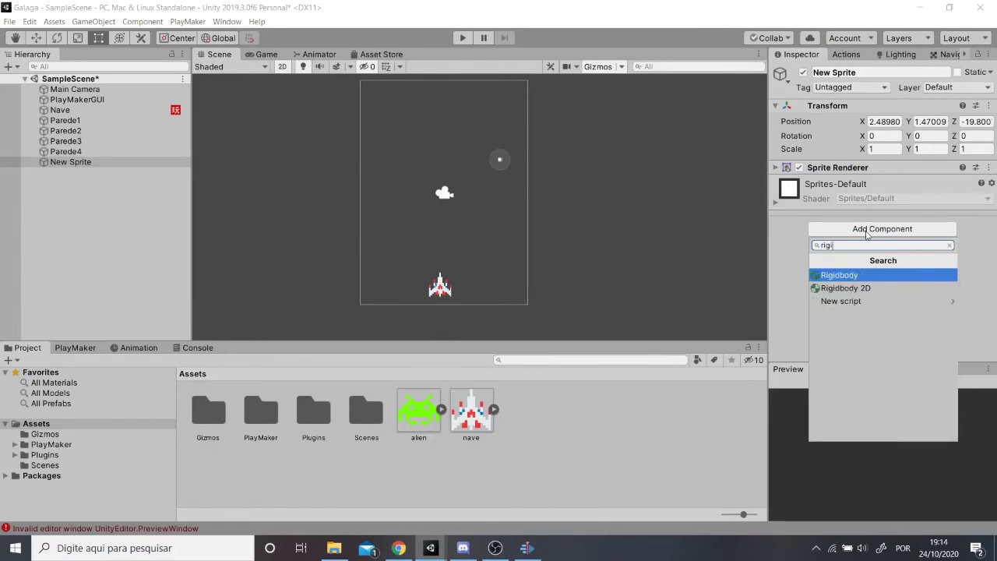
click(843, 288)
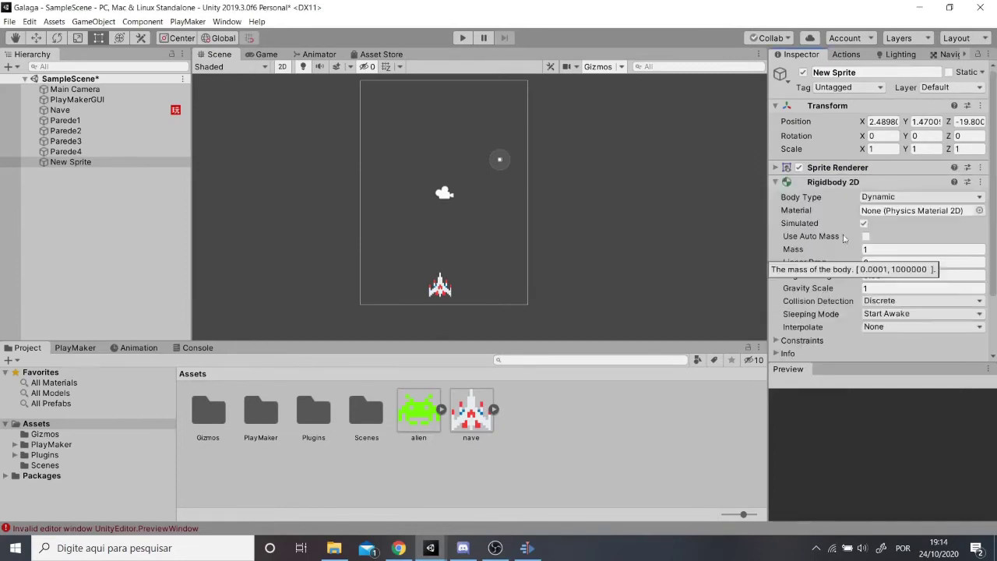
click(880, 288)
text(0)
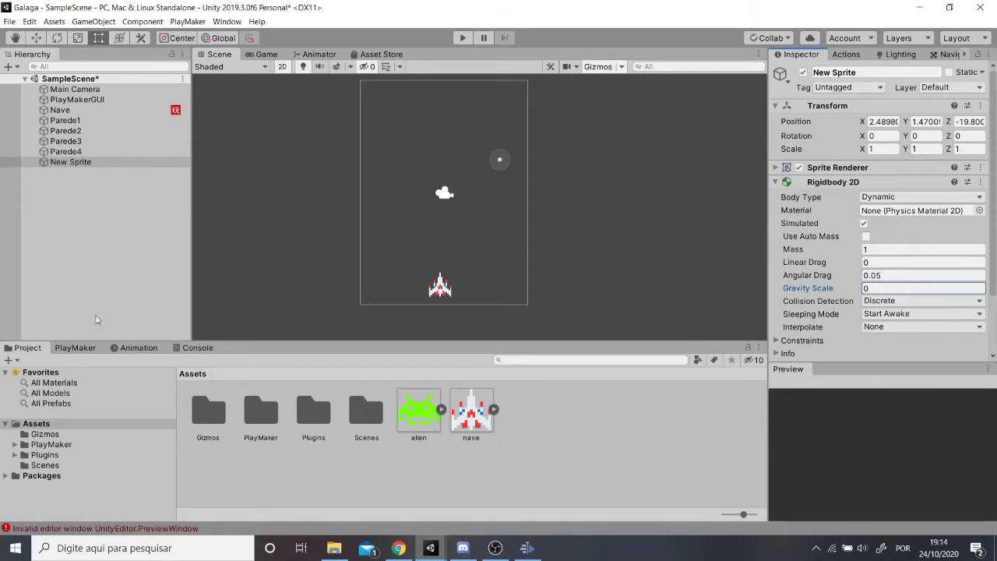
Add a PlayMaker FSM to New Sprite and rename State 1 to 'tiro movendo'.
click(73, 351)
right_click(93, 404)
click(104, 410)
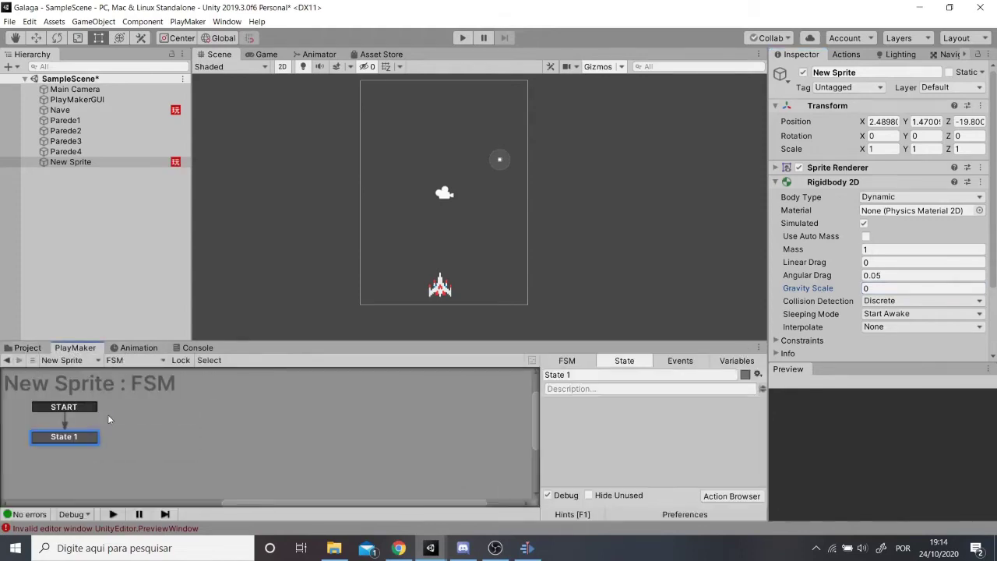
click(564, 374)
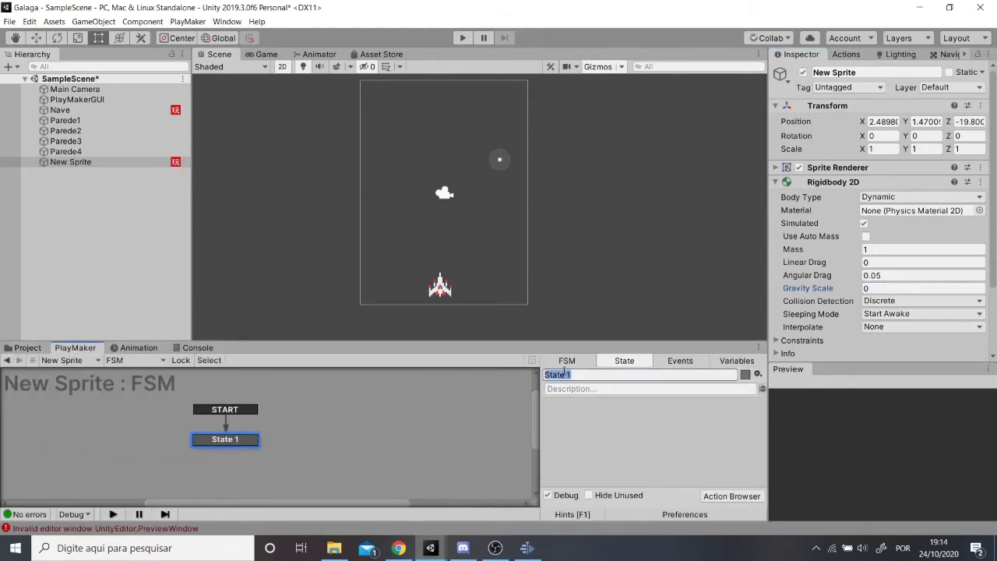
text(tiro movendo)
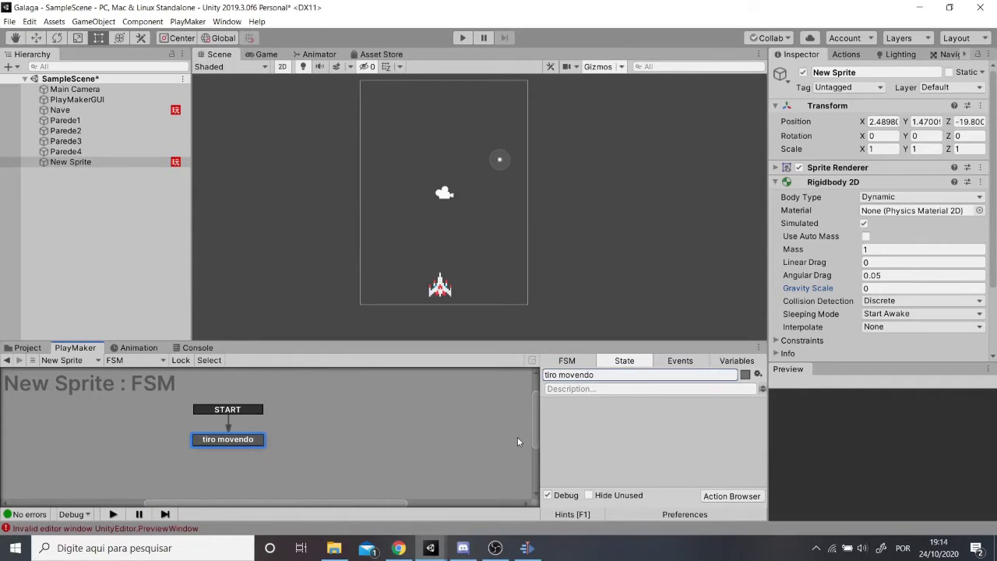
Add a Set Velocity 2d action with Vector Y 10 to the tiro movendo state.
click(848, 55)
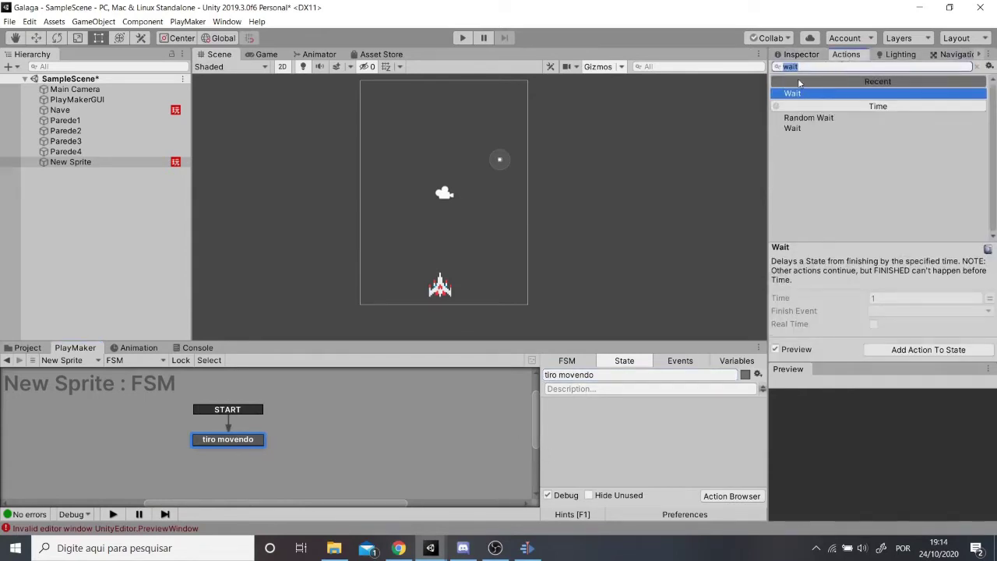
text(2d)
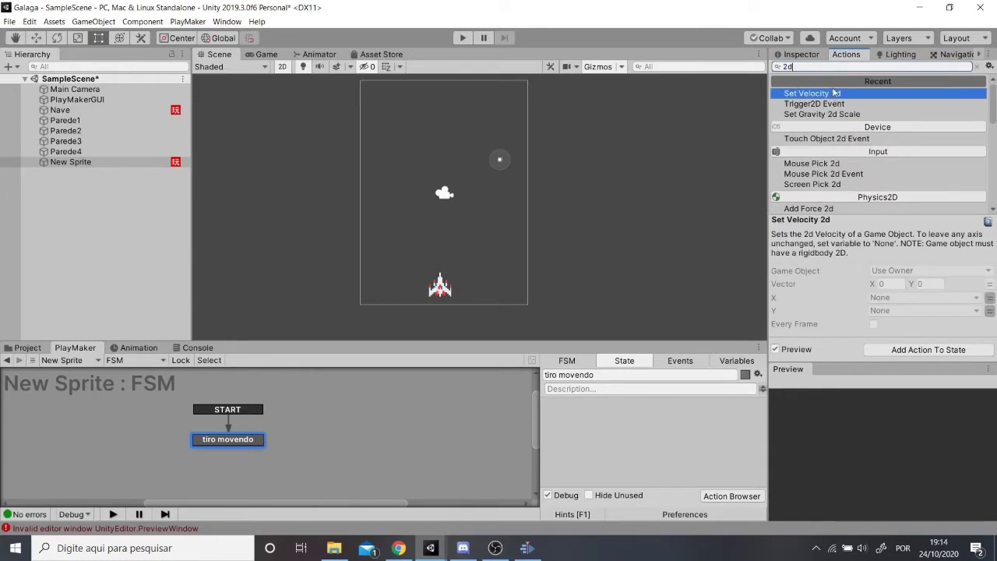
double_click(828, 95)
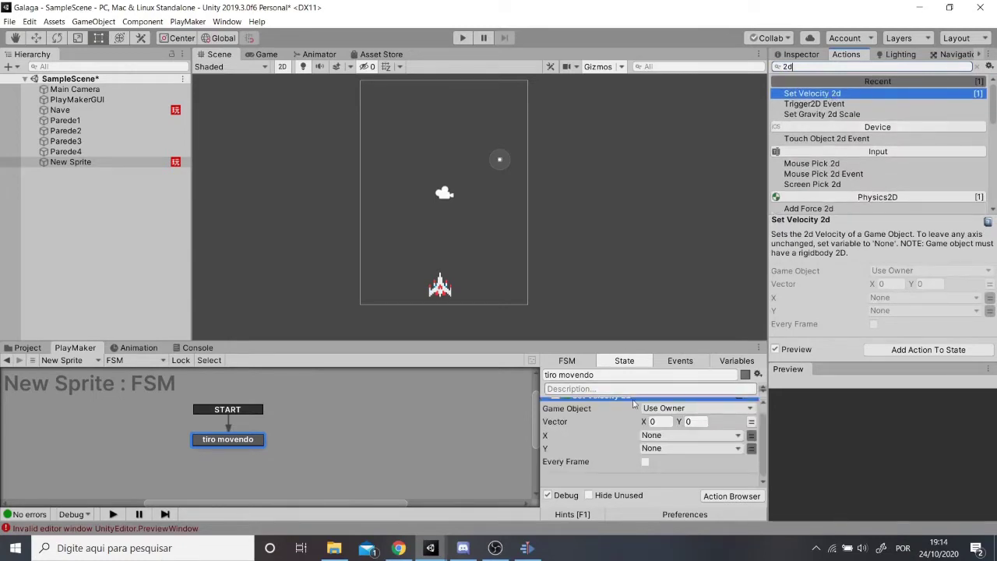
click(699, 423)
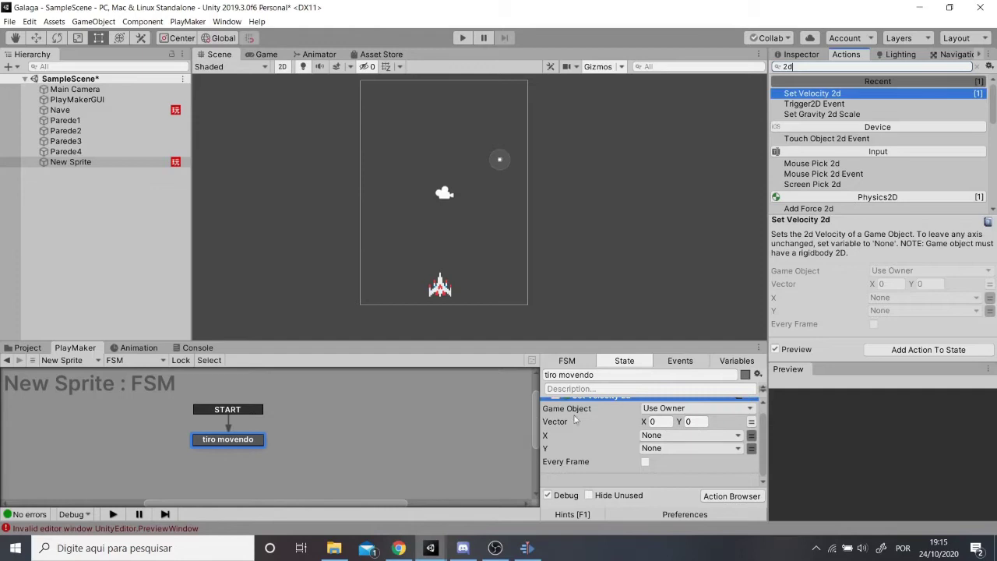
double_click(689, 421)
text(10)
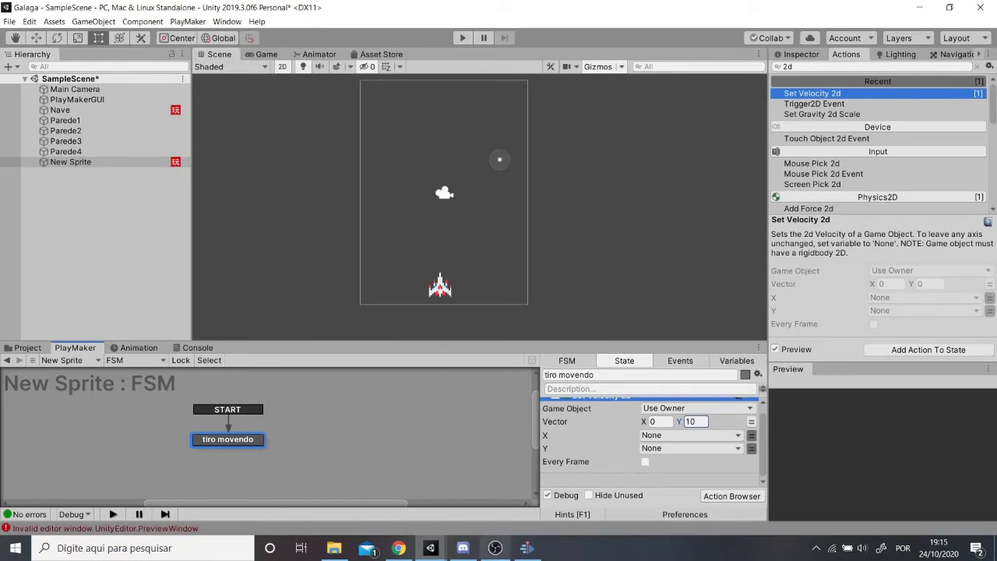
mouse_move(495, 547)
mouse_move(217, 437)
mouse_down()
mouse_move(232, 414)
mouse_move(233, 426)
mouse_up()
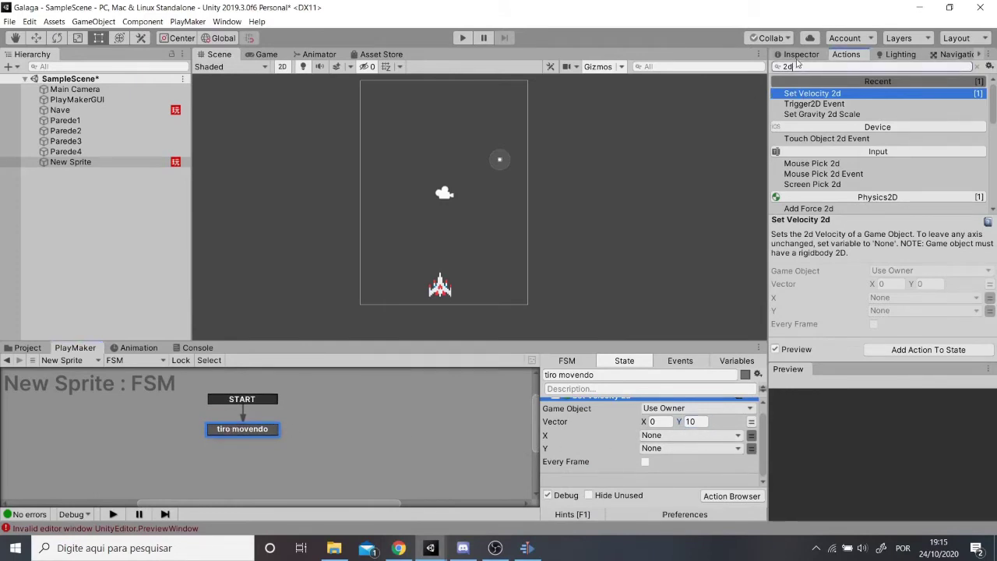
Add a Wait action below Set Velocity 2d in the tiro movendo state.
click(794, 56)
click(842, 54)
text(wait)
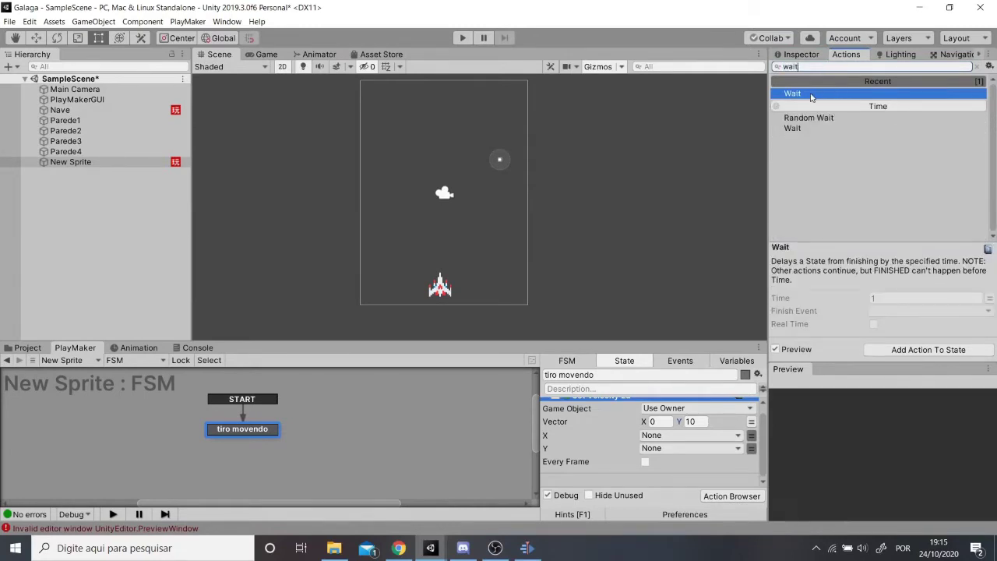
double_click(814, 94)
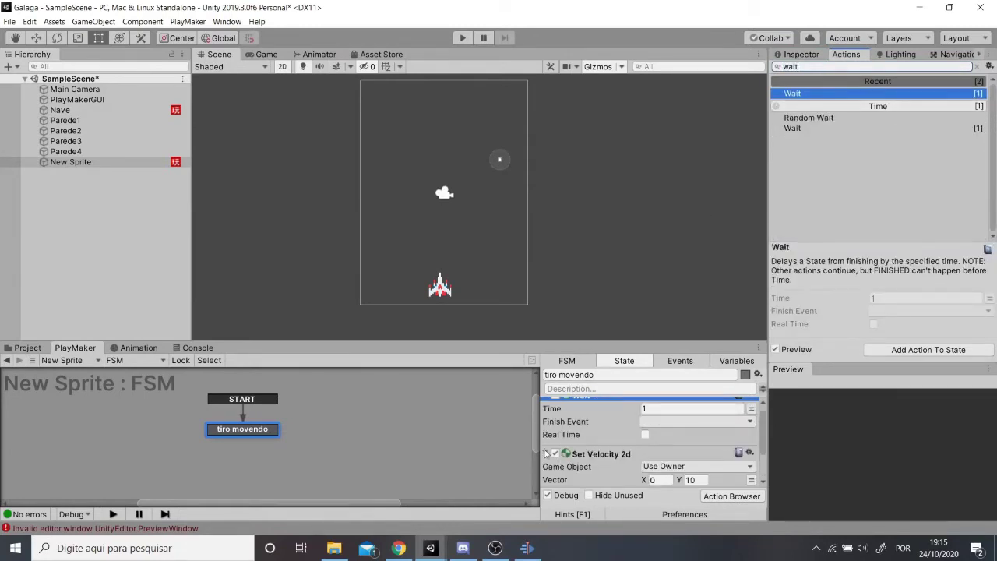
drag(572, 463, 604, 401)
Give tiro movendo a FINISHED transition and make the Wait fire FINISHED after 3 seconds.
click(655, 445)
right_click(232, 429)
mouse_move(336, 306)
click(391, 307)
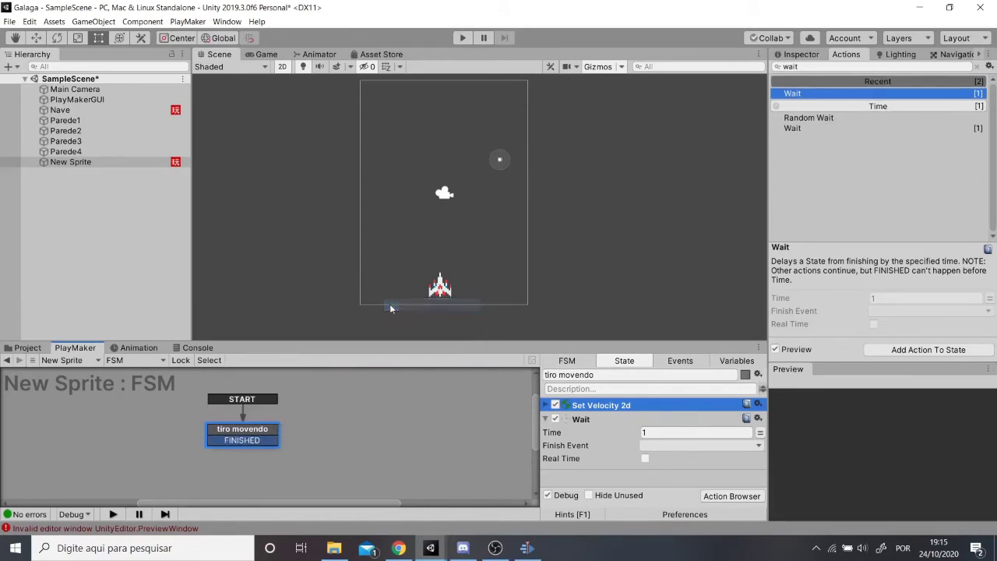
click(680, 445)
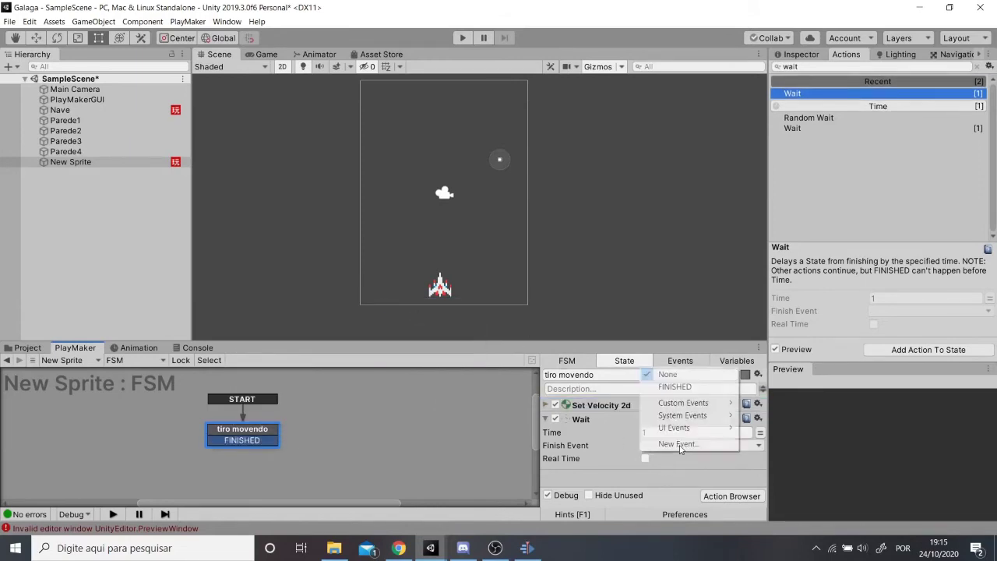
click(675, 387)
click(666, 433)
double_click(661, 432)
text(3)
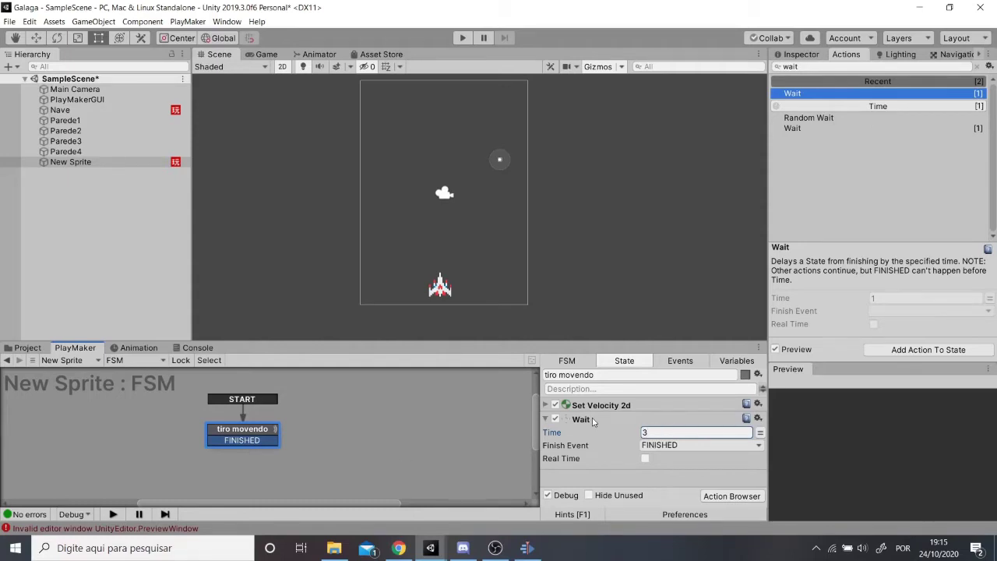
Add a 'tiro deletado' state and link tiro movendo's FINISHED transition to it.
right_click(324, 441)
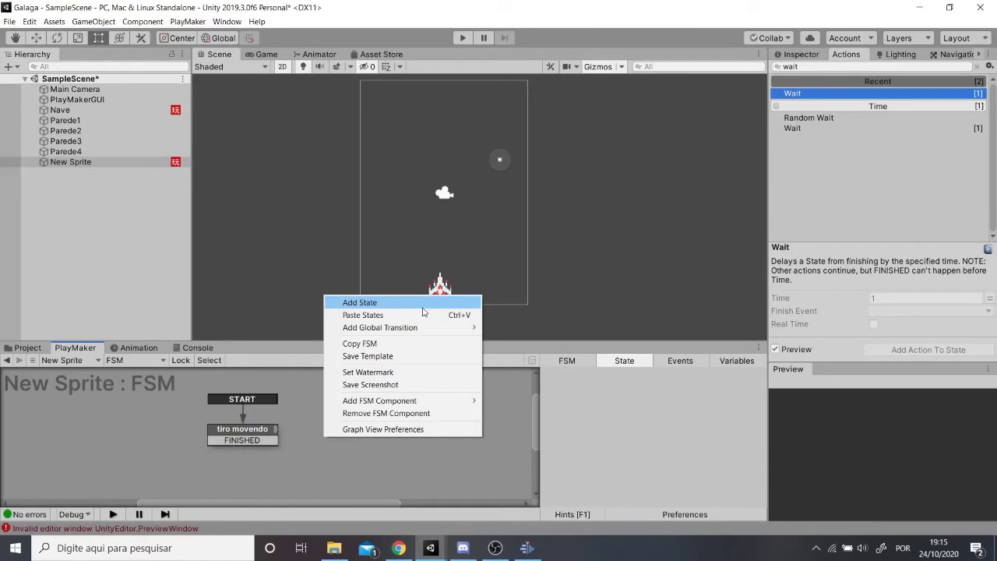
click(423, 311)
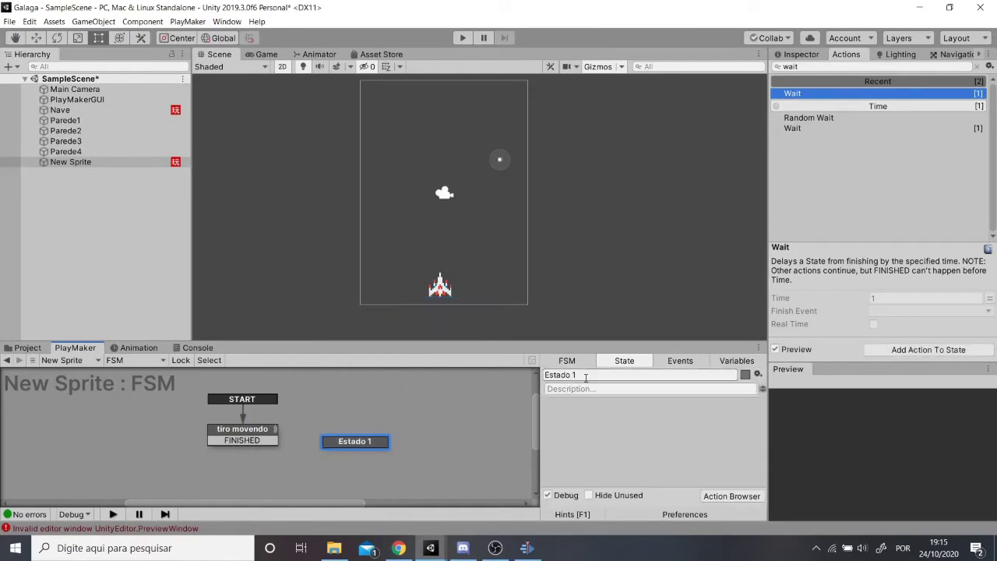
text(ti)
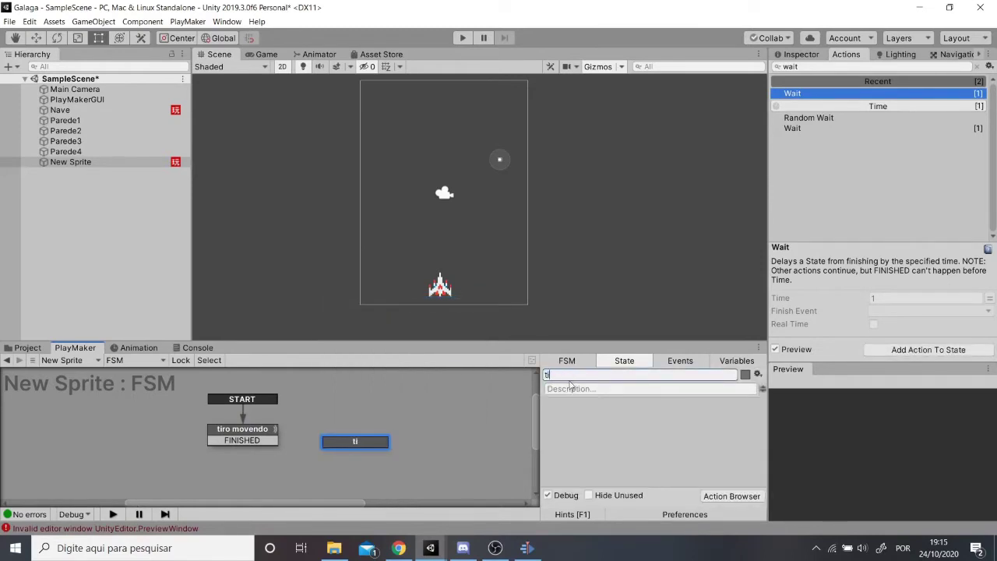
text(ro deletad)
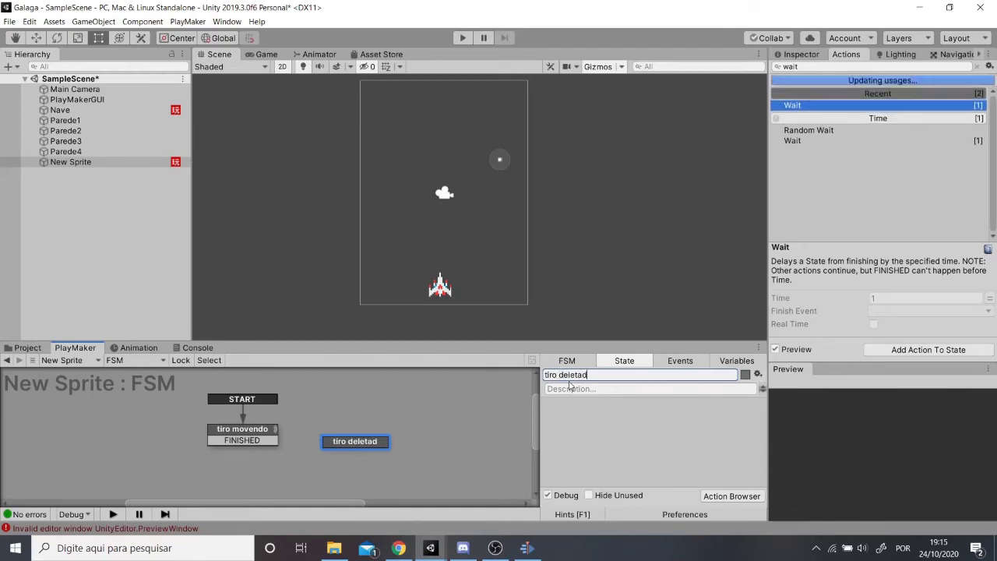
text(o)
mouse_move(235, 441)
mouse_down()
mouse_move(337, 448)
mouse_move(337, 434)
mouse_up()
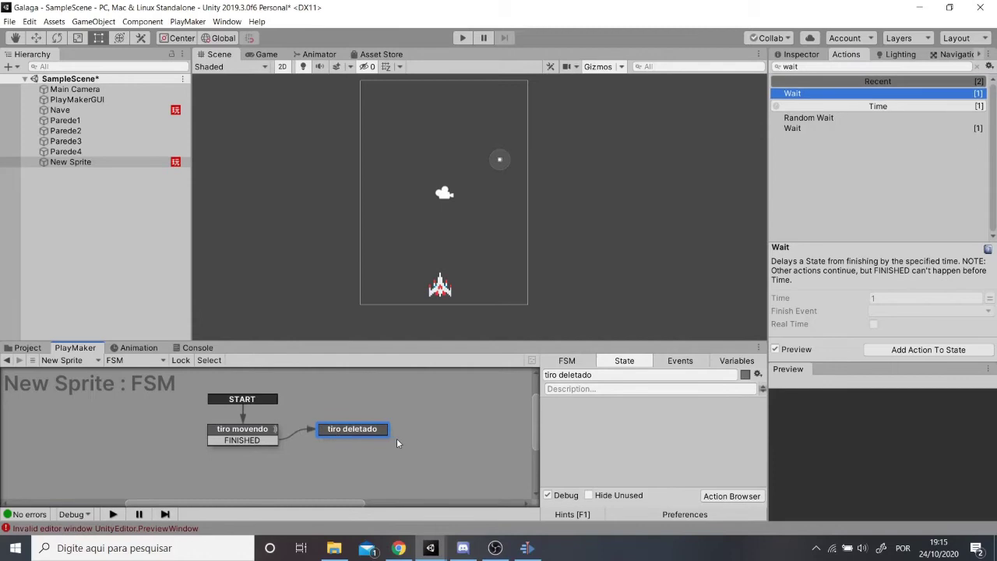
Add a Destroy Self action to tiro deletado, found by searching 'destr'.
click(805, 67)
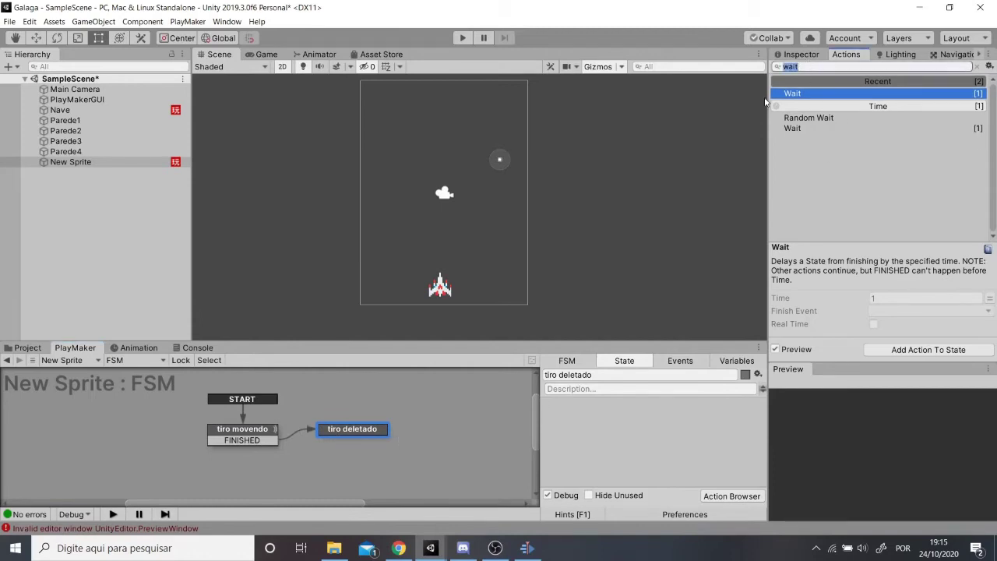
text(destr)
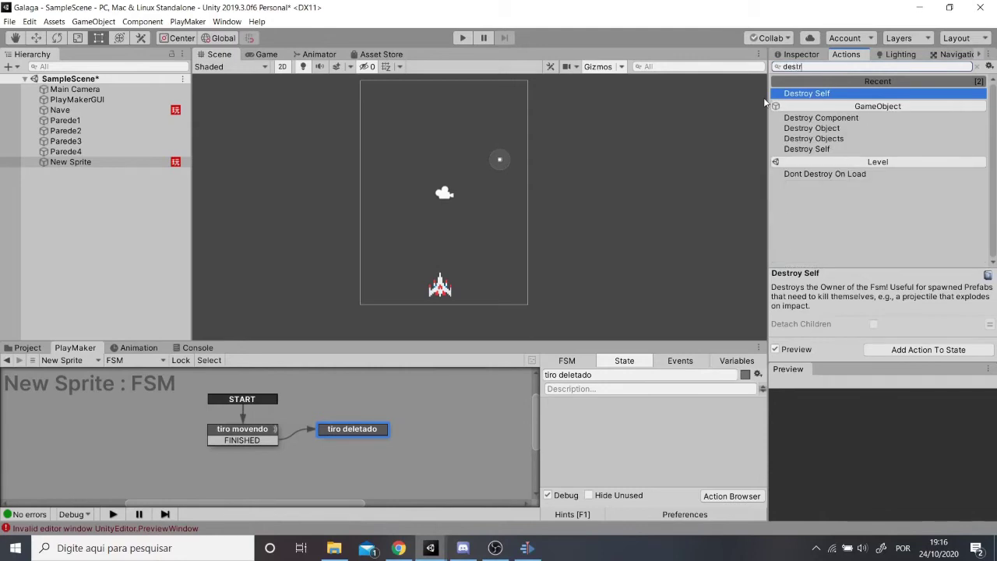
double_click(873, 95)
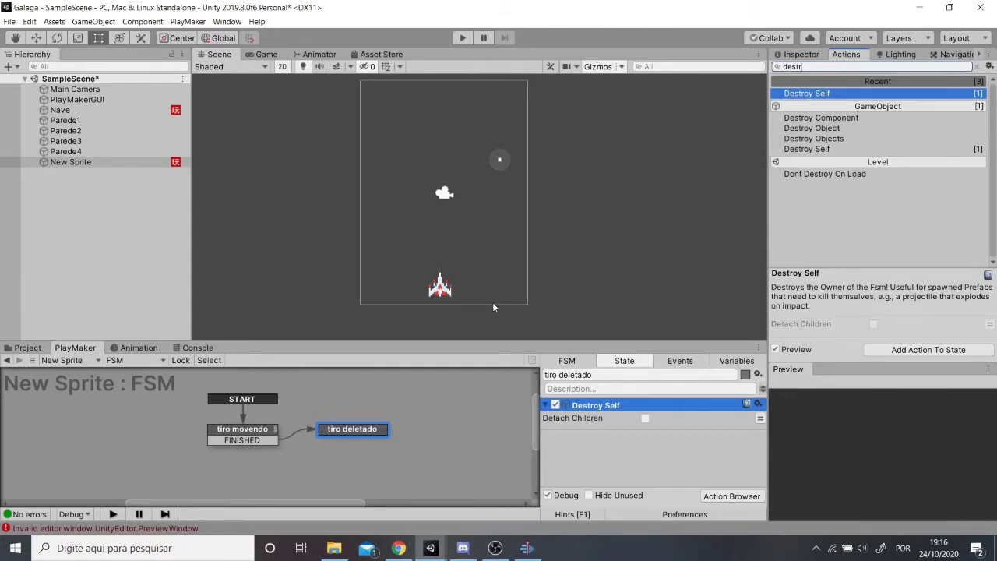
click(239, 438)
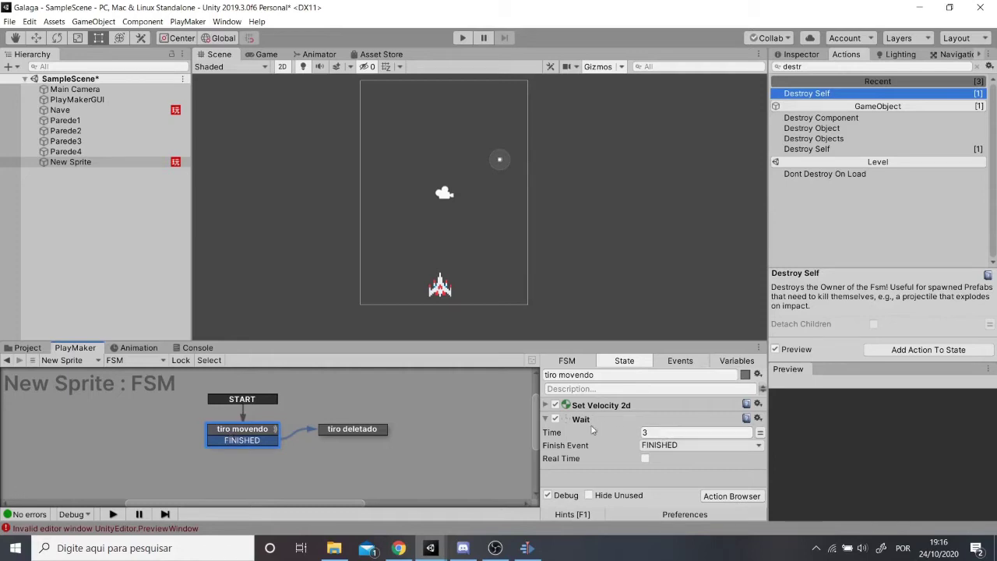
Review the actions in the tiro movendo and tiro deletado states.
click(545, 405)
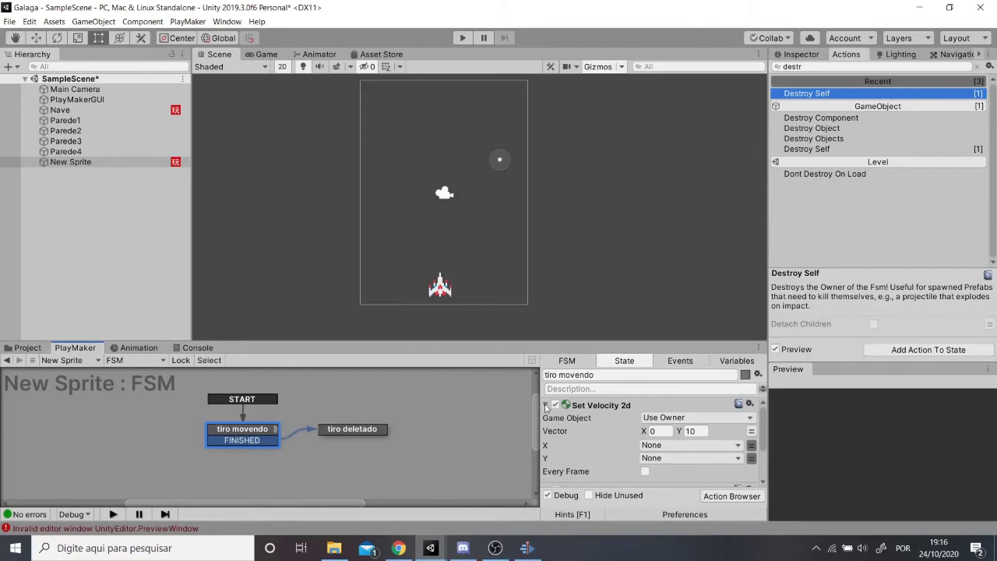
click(545, 405)
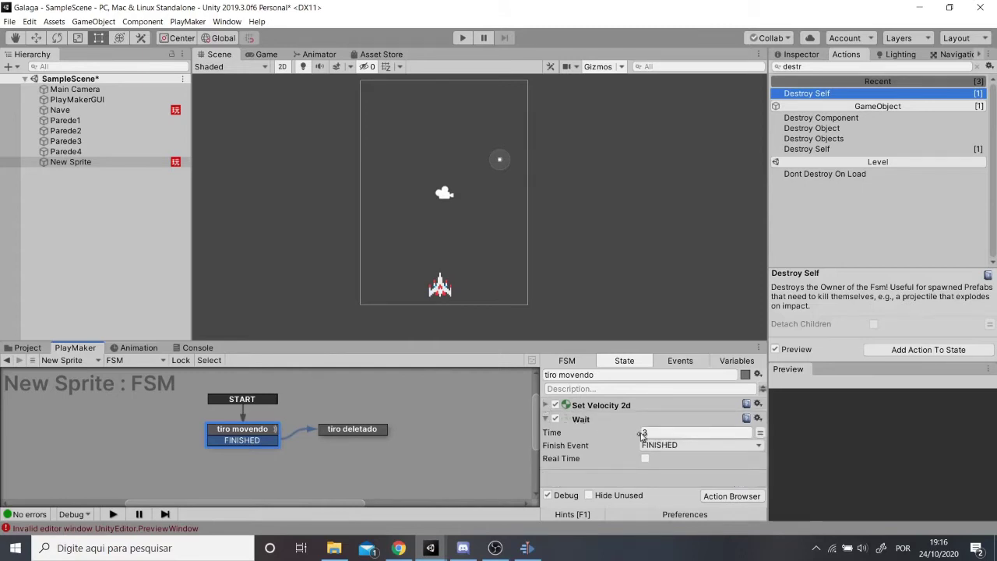
click(340, 430)
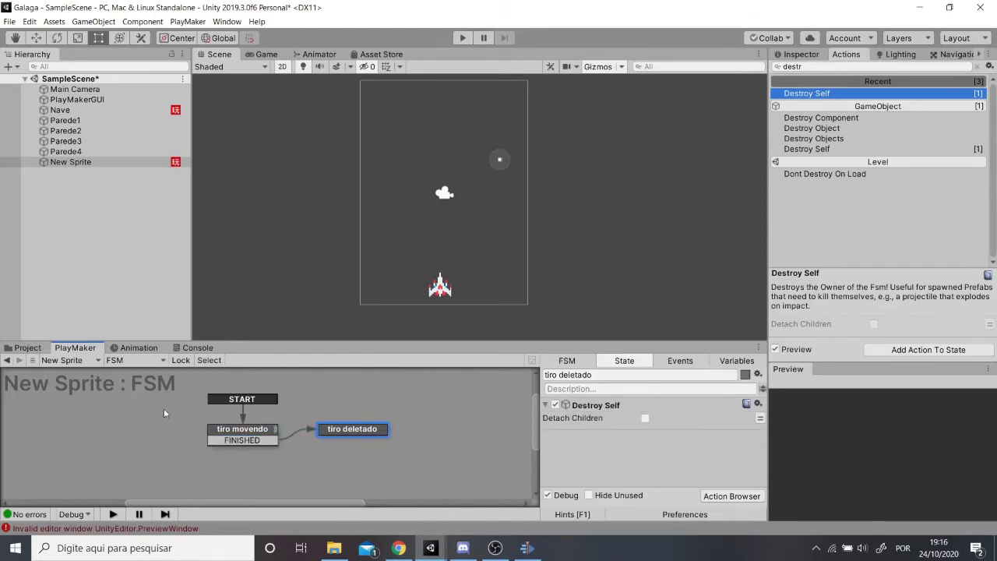
Rename the New Sprite bullet object to 'Tiro' in the Inspector.
click(31, 349)
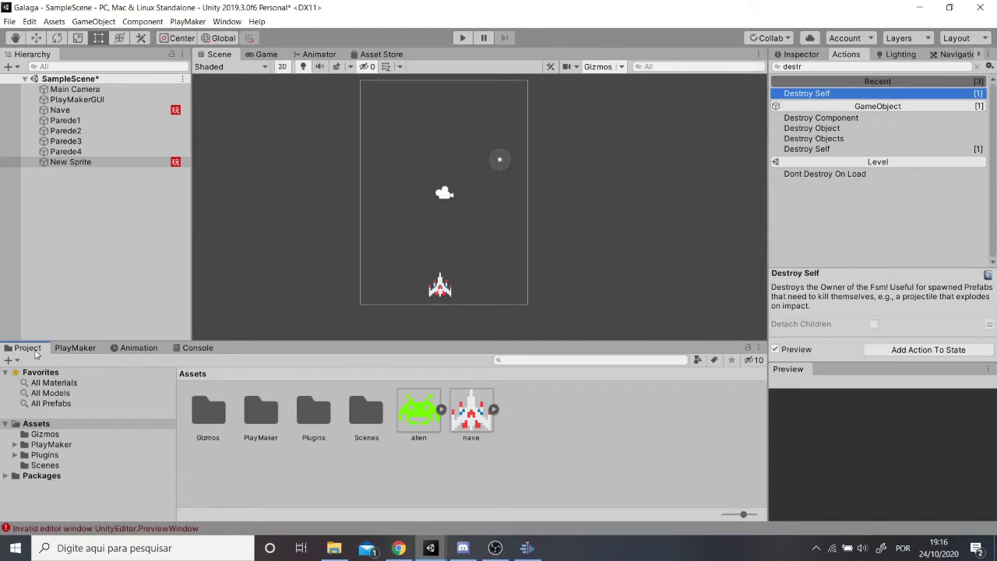
click(88, 162)
click(801, 54)
click(815, 70)
text(Tiro)
key(Return)
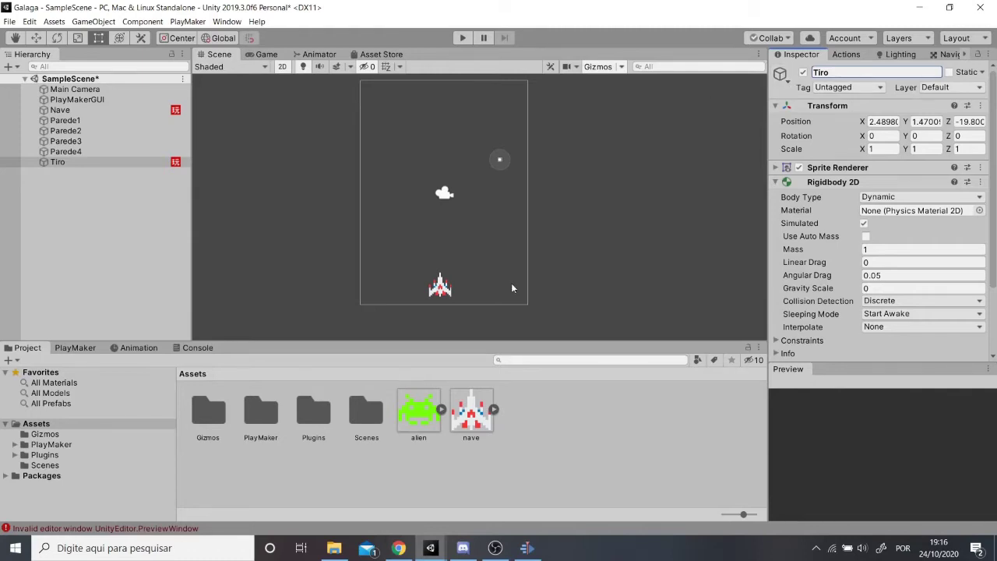
middle_drag(444, 246, 435, 251)
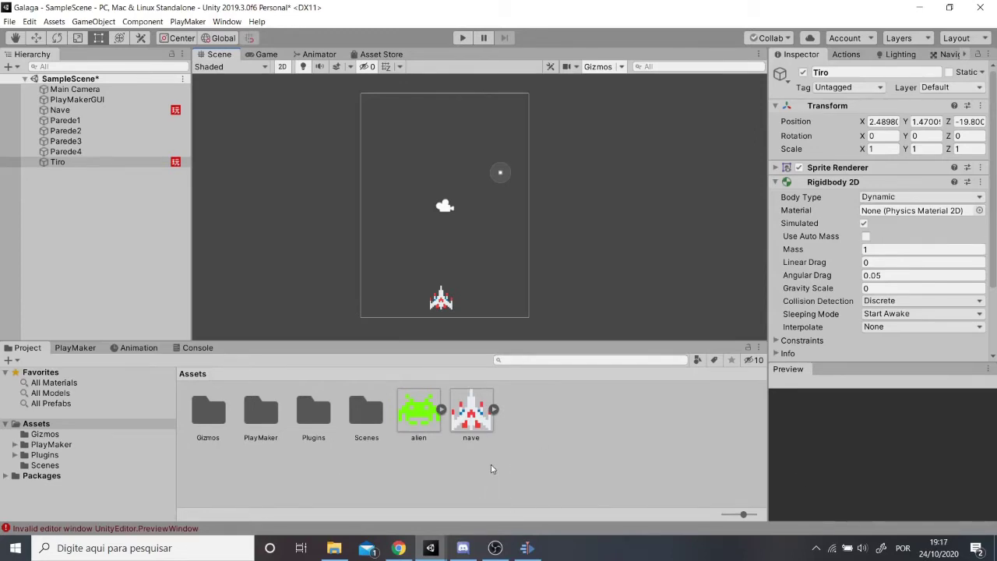
Save Tiro as a prefab in the Assets folder.
right_click(91, 165)
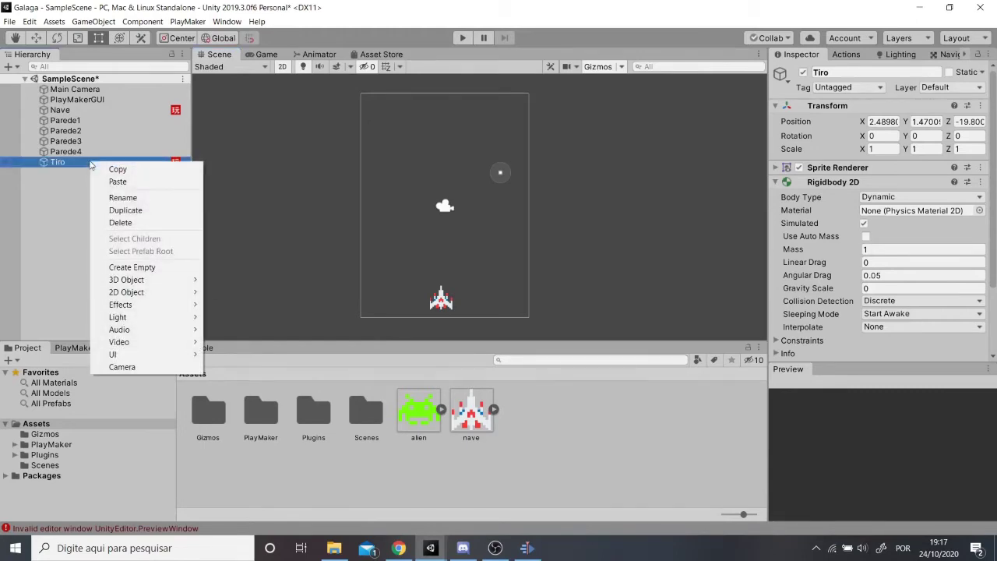
click(66, 167)
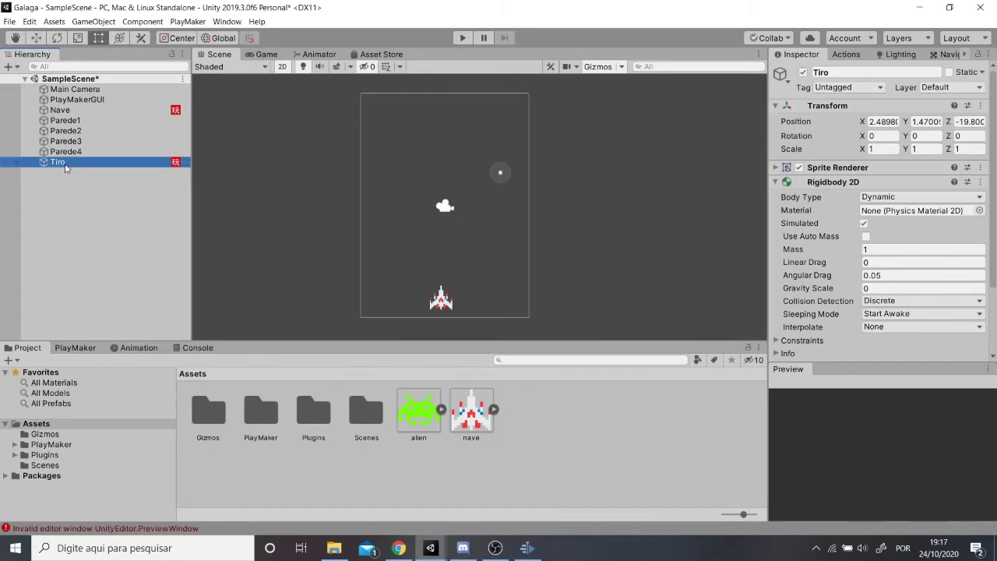
click(566, 418)
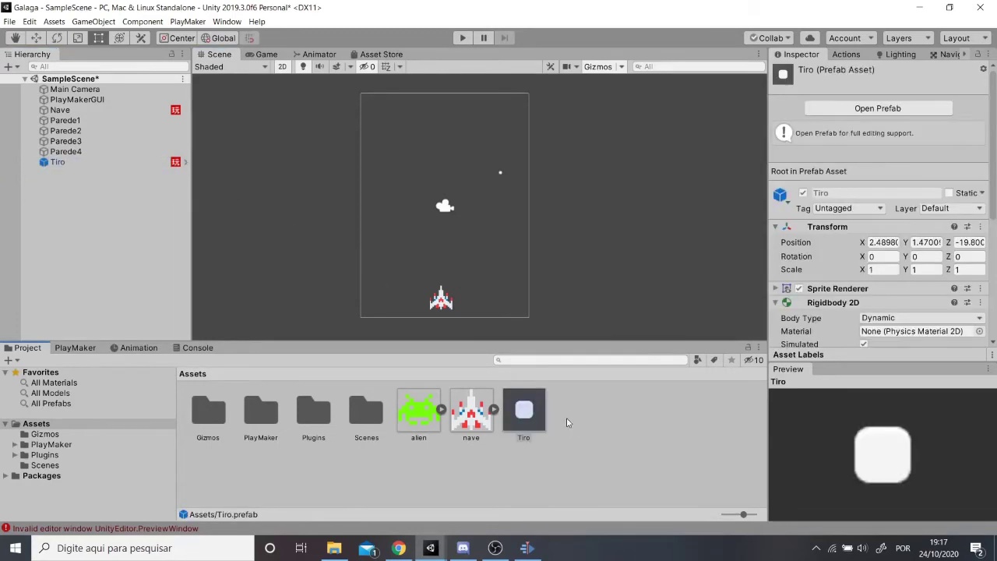
click(612, 448)
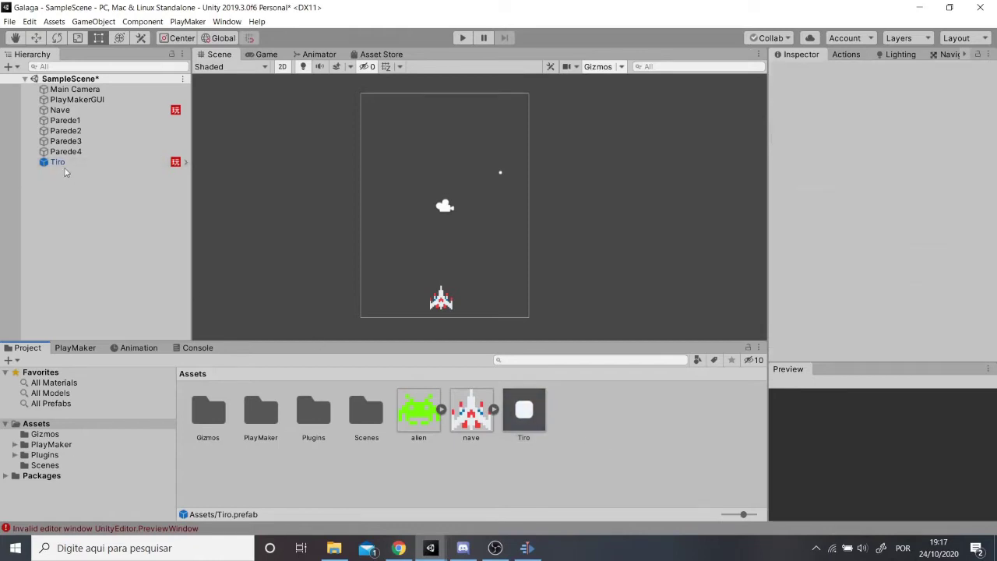
Delete the Tiro instance from the scene hierarchy.
click(64, 164)
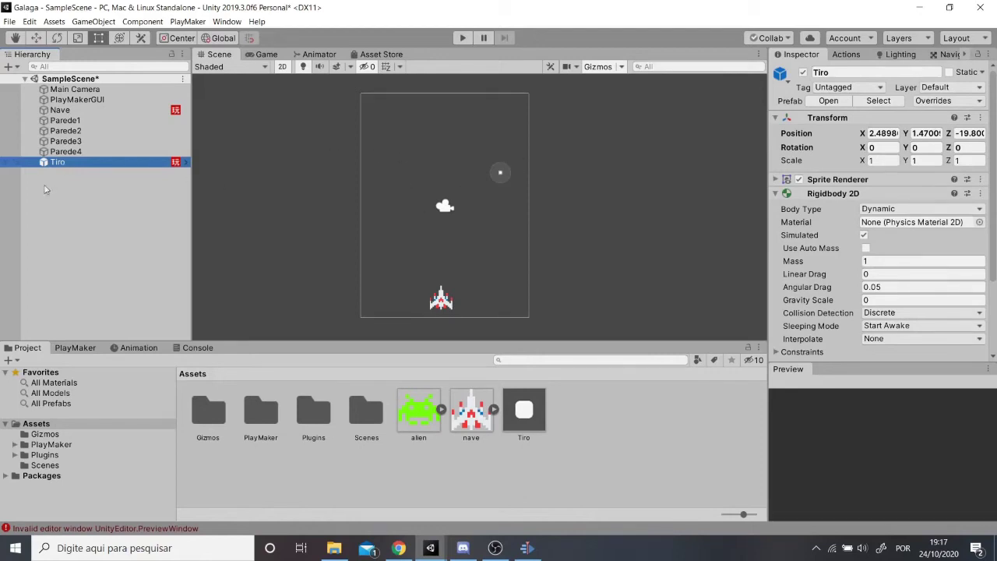
key(Delete)
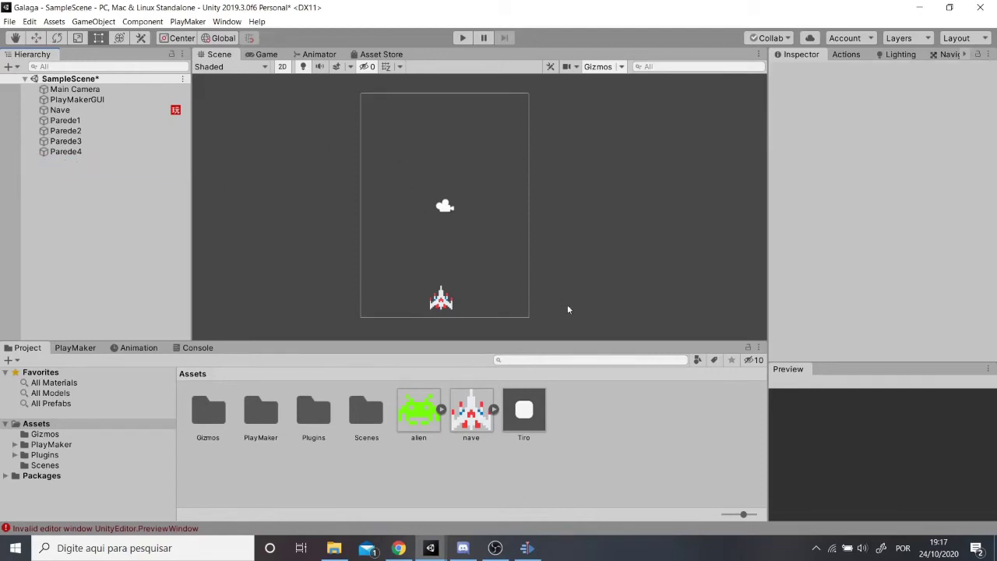
click(524, 412)
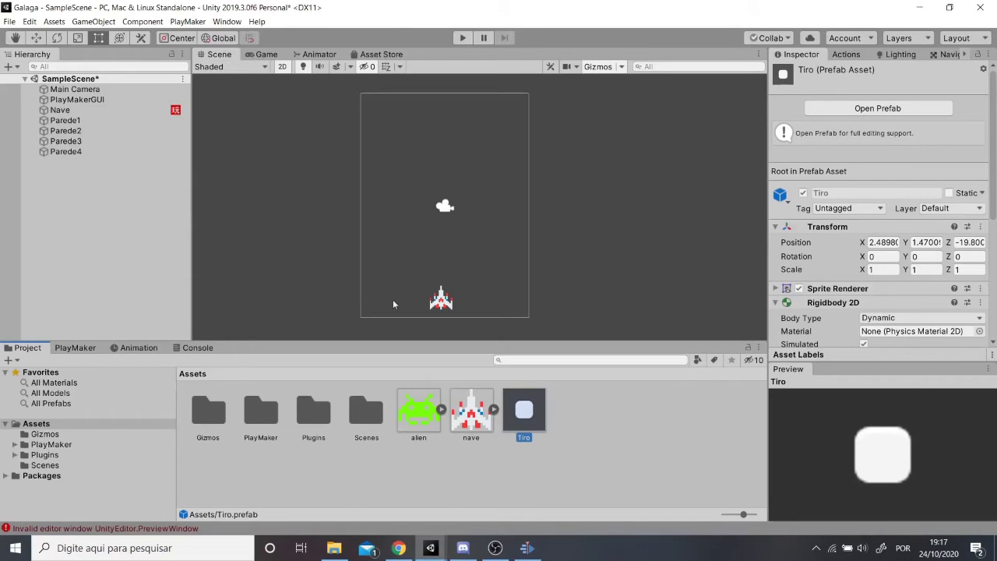
click(82, 110)
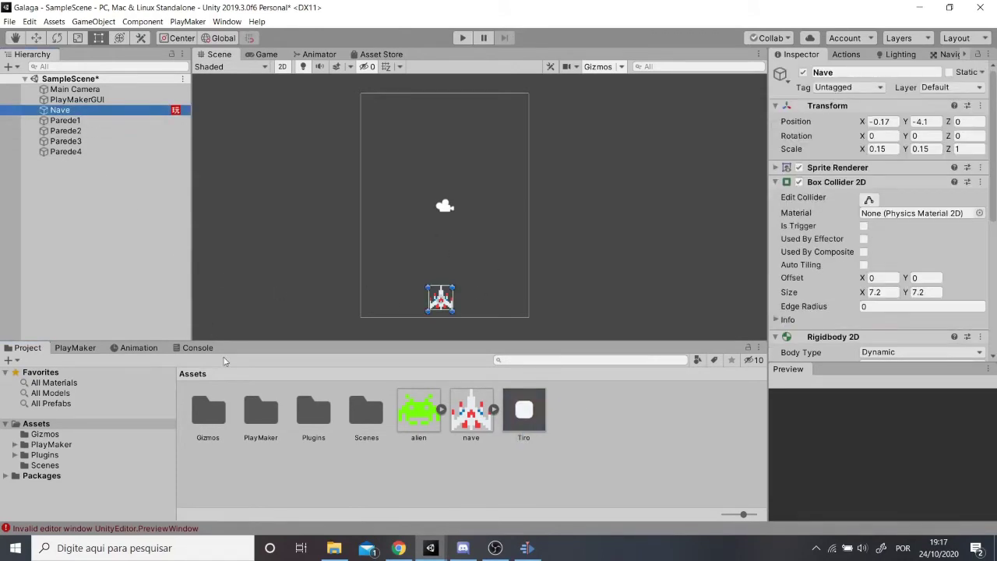
Remove Nave's second PlayMakerFSM component, Atirar, leaving only Movimentação.
click(92, 348)
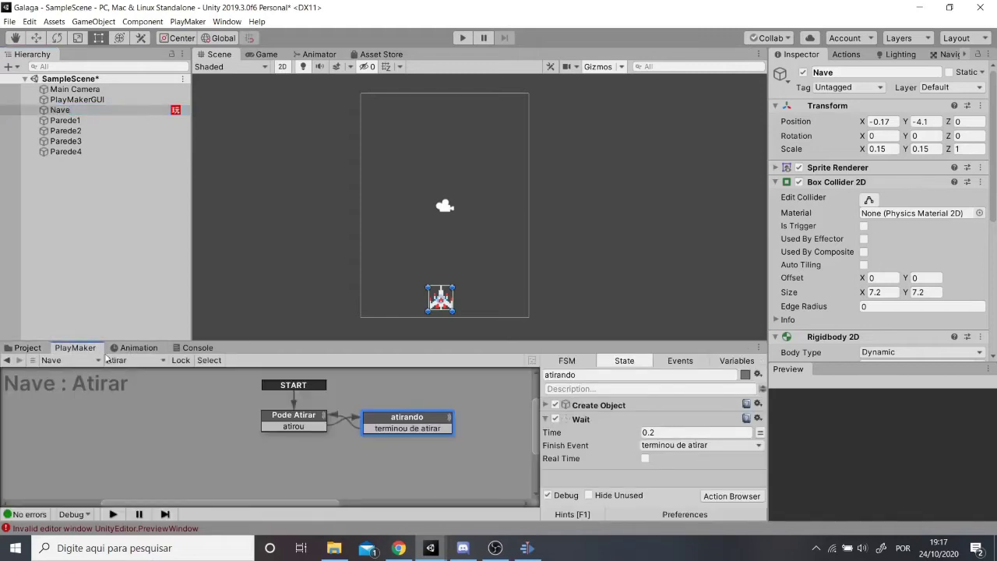
middle_drag(157, 423, 104, 421)
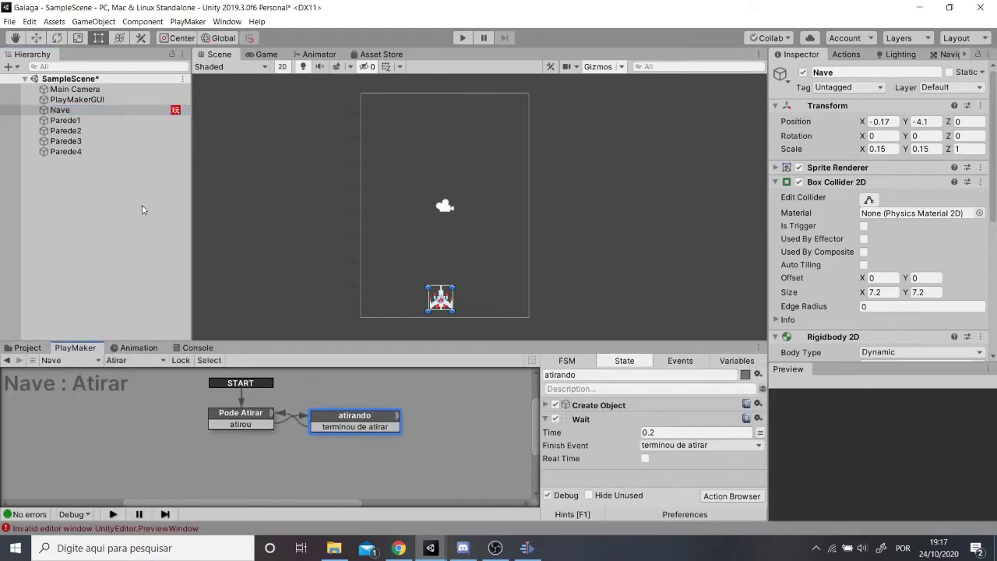
click(116, 360)
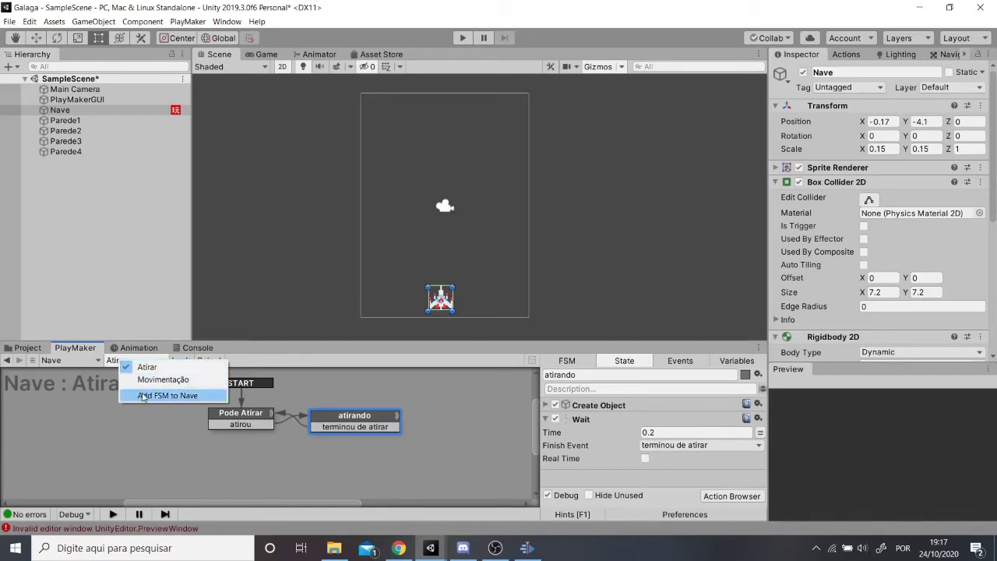
click(97, 424)
scroll(751, 279, down, 1)
scroll(884, 270, down, 5)
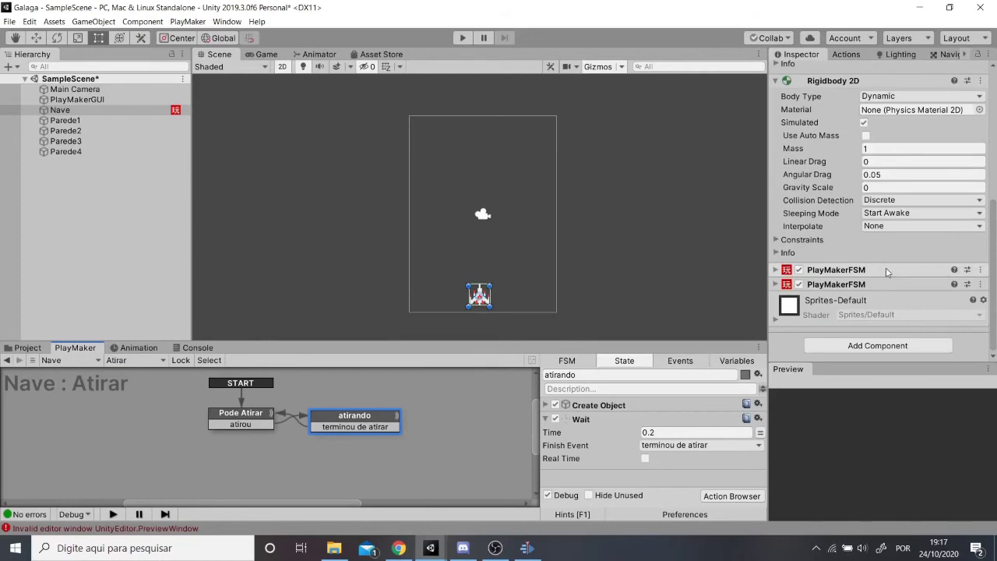
click(847, 286)
right_click(848, 286)
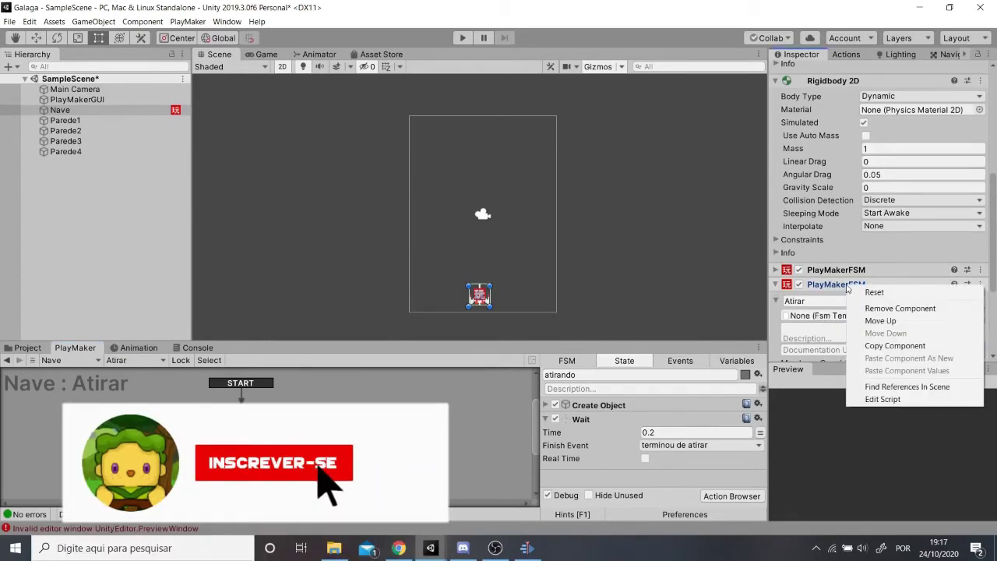
click(900, 307)
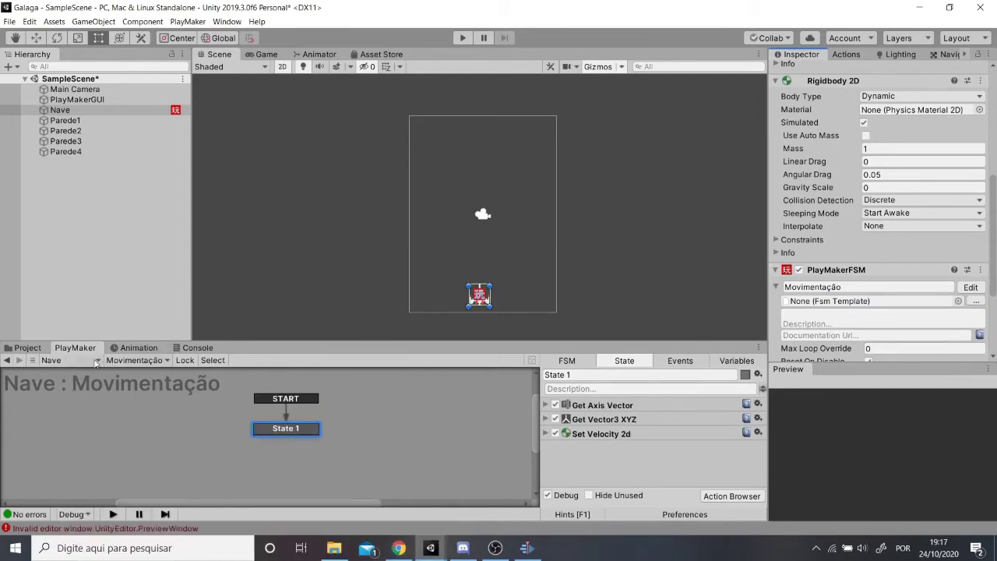
Add a new FSM to Nave from the PlayMaker FSM list.
click(118, 362)
click(156, 367)
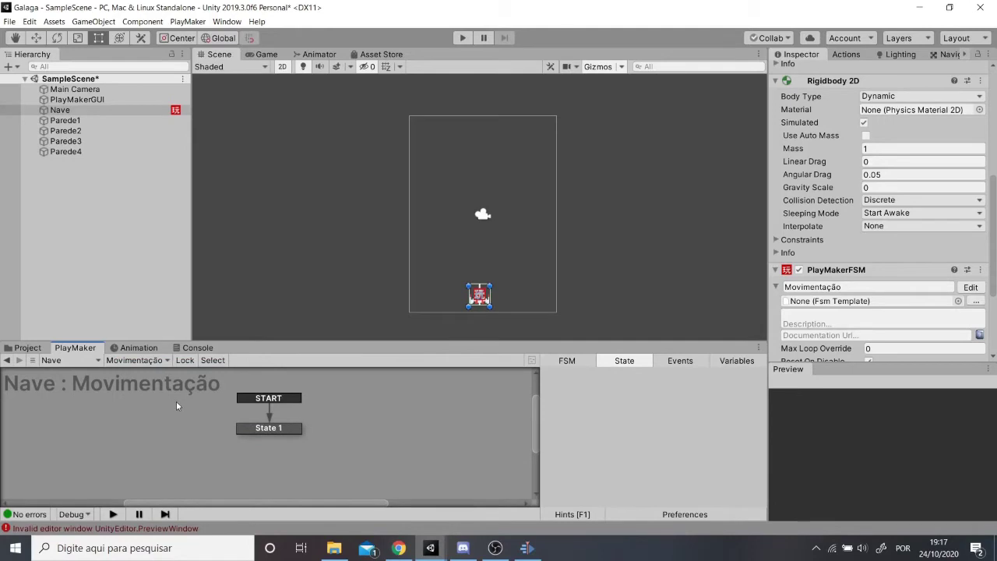
click(89, 363)
click(79, 361)
click(109, 361)
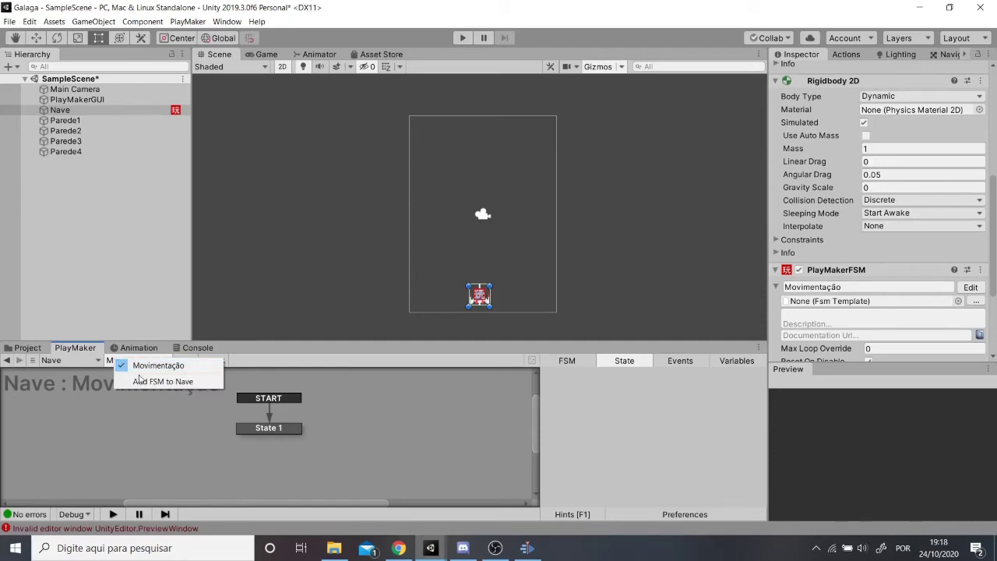
click(143, 381)
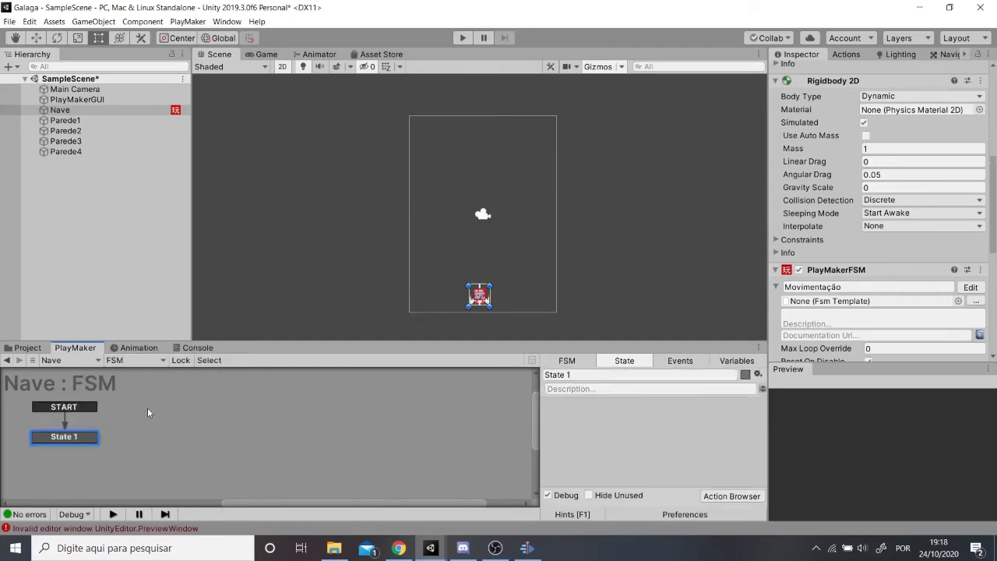
Name the new FSM 'Atirar' and collapse the Rigidbody 2D and Box Collider 2D panels.
scroll(901, 223, down, 5)
click(819, 154)
text(Atirar)
scroll(819, 154, up, 5)
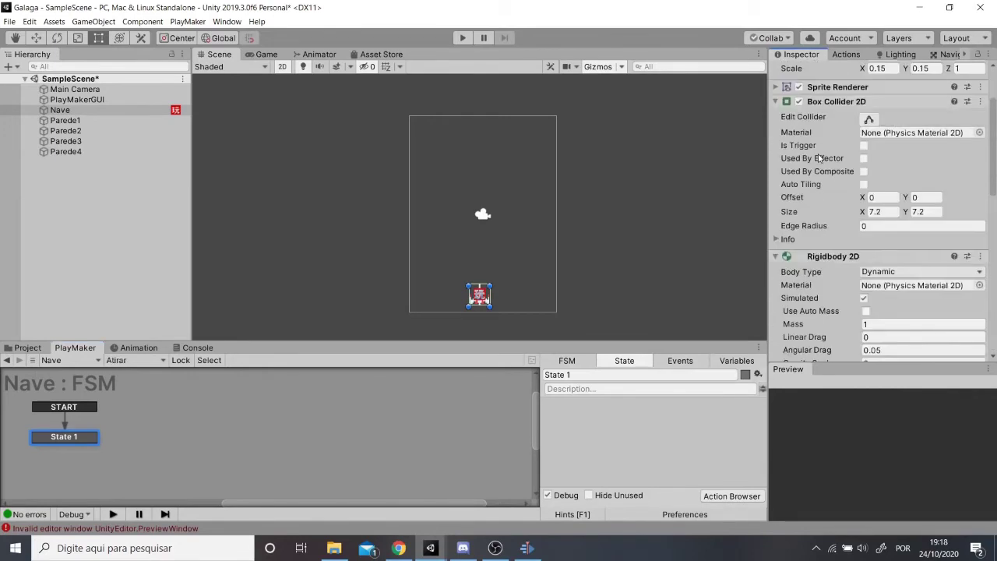
click(776, 256)
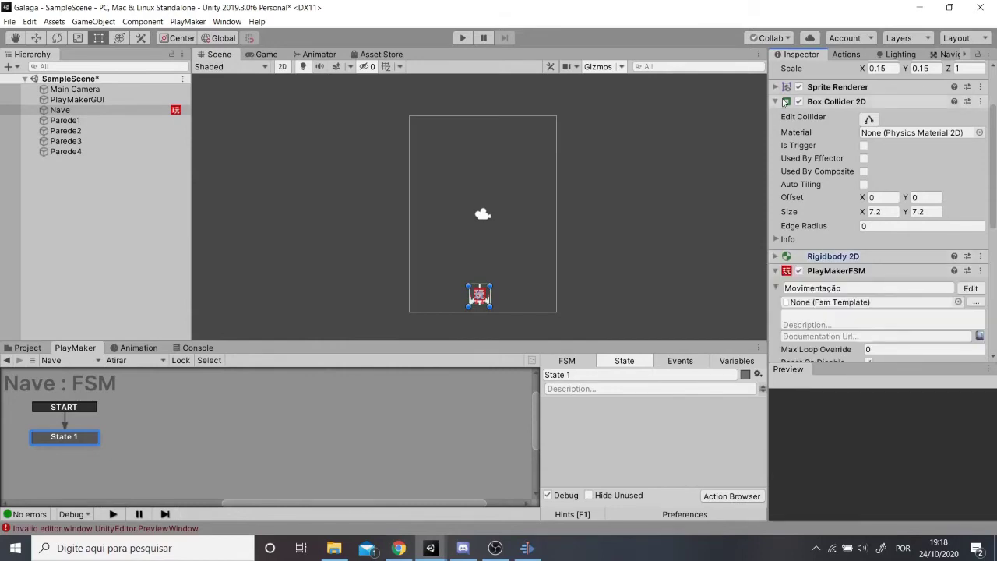
click(775, 101)
scroll(826, 171, up, 2)
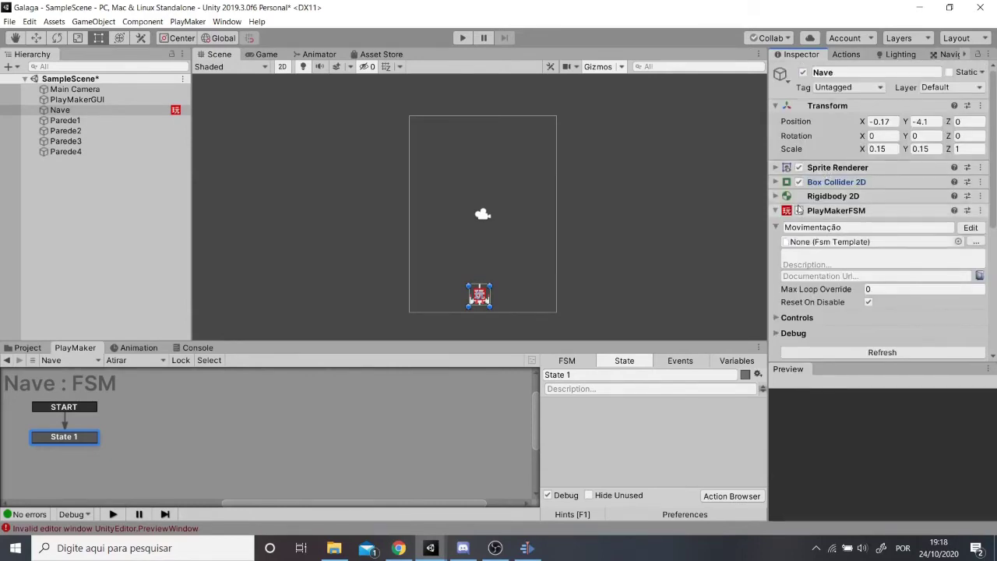
scroll(845, 251, down, 5)
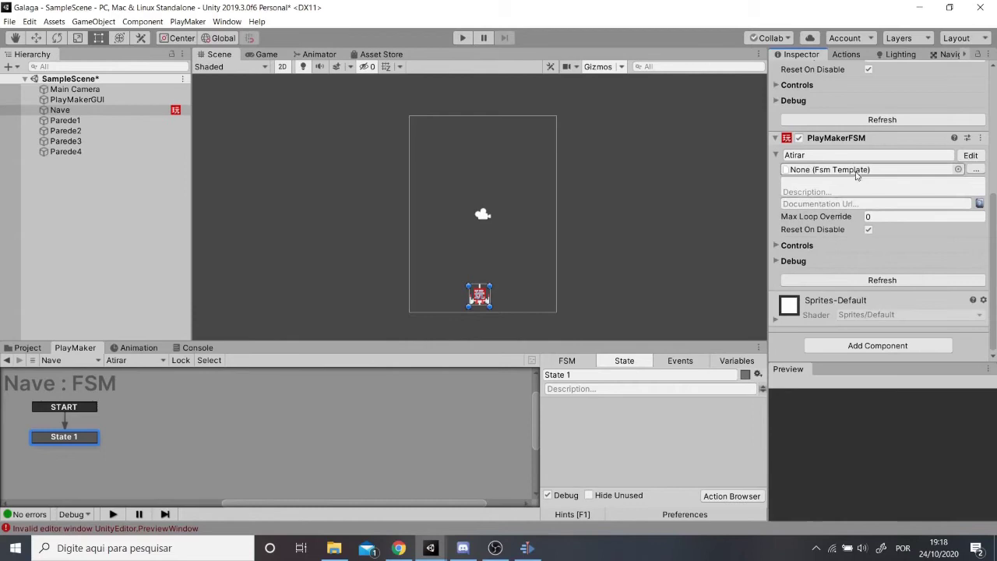
scroll(860, 199, up, 3)
middle_drag(319, 419, 436, 421)
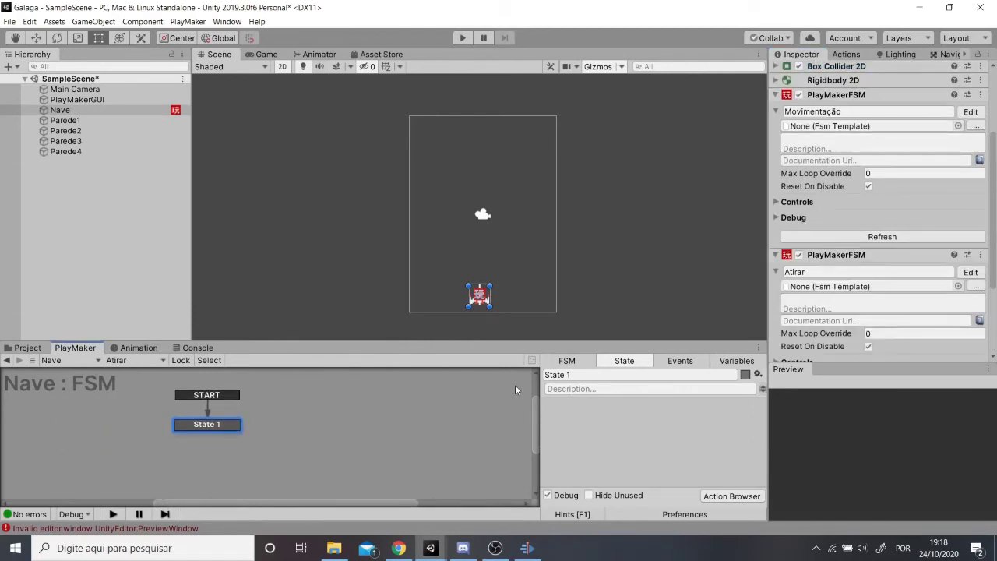
Rename State 1 to Pode Atirar and add a second state named Atirou beside it.
click(578, 374)
text(Pode Atirar)
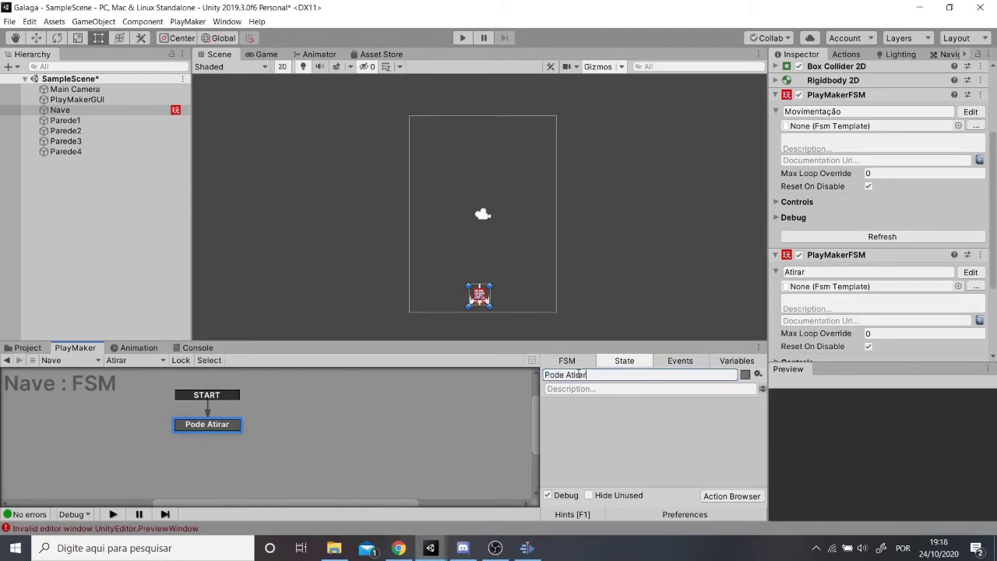
right_click(314, 424)
click(373, 290)
click(578, 374)
text(Esperando)
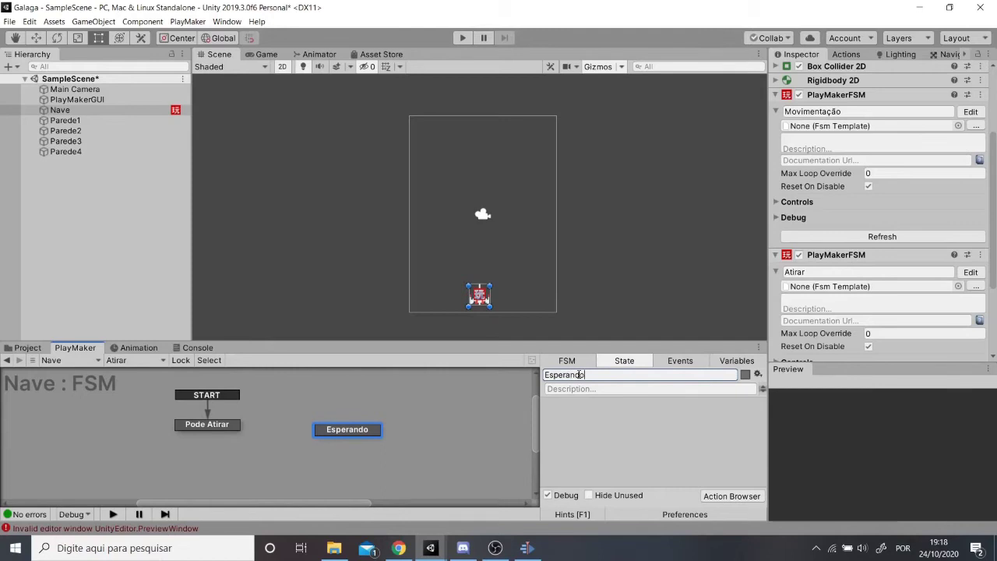
key(BackSpace)
key(BackSpace)
key(BackSpace)
key(BackSpace)
key(BackSpace)
key(BackSpace)
key(BackSpace)
text(Atirou)
drag(337, 440, 289, 430)
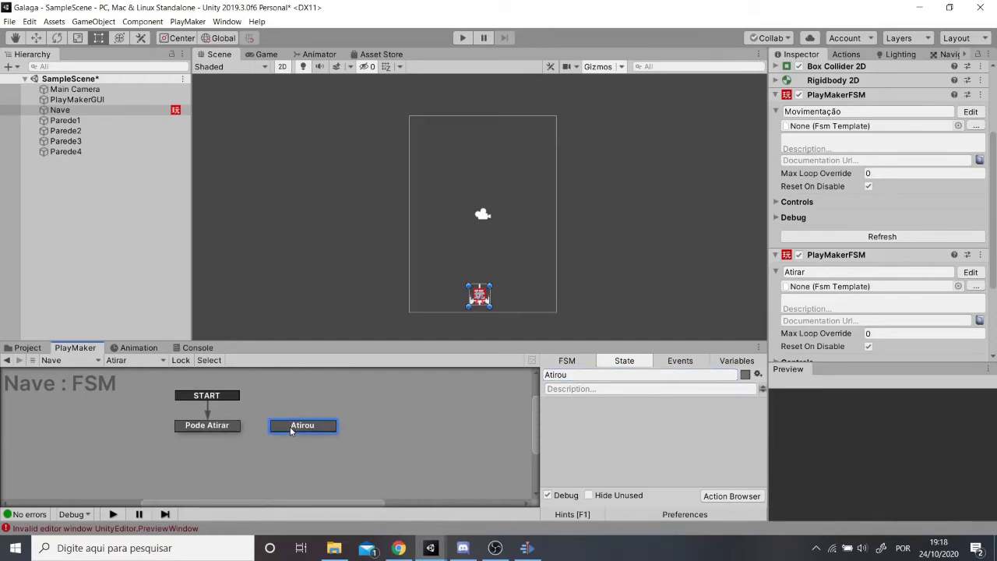
click(220, 427)
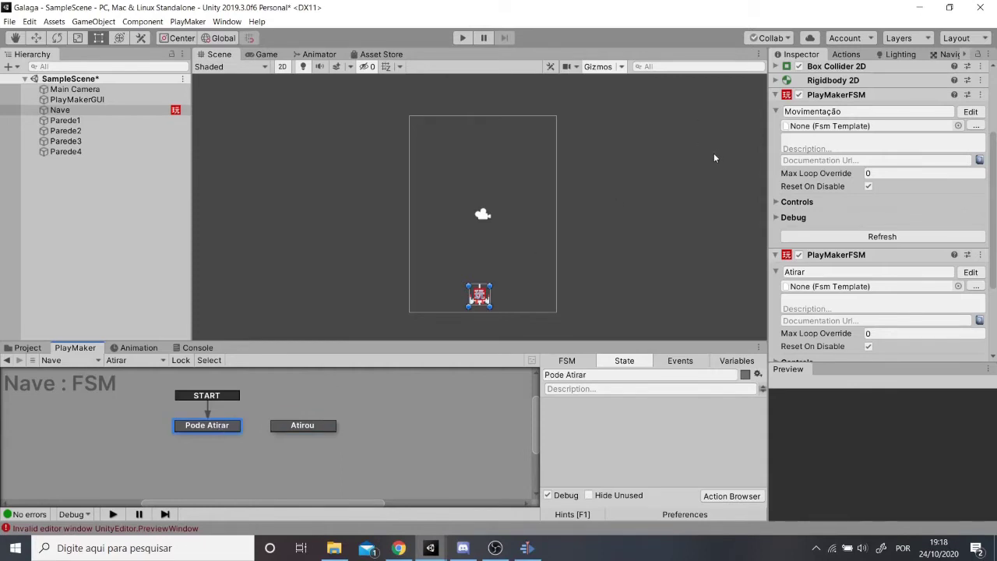
Add a Get Key Down action to Pode Atirar that watches the Space key.
click(846, 54)
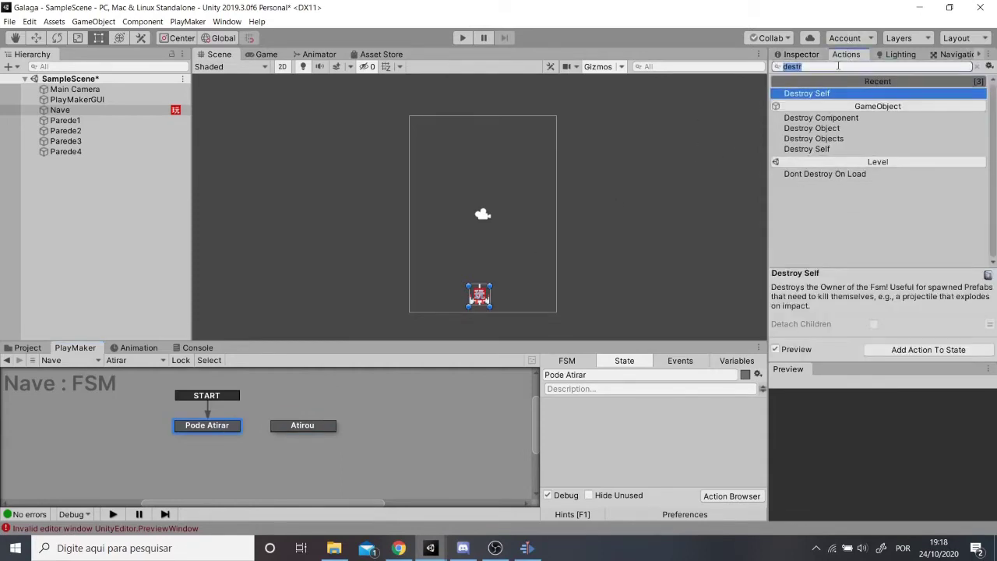
text(get key)
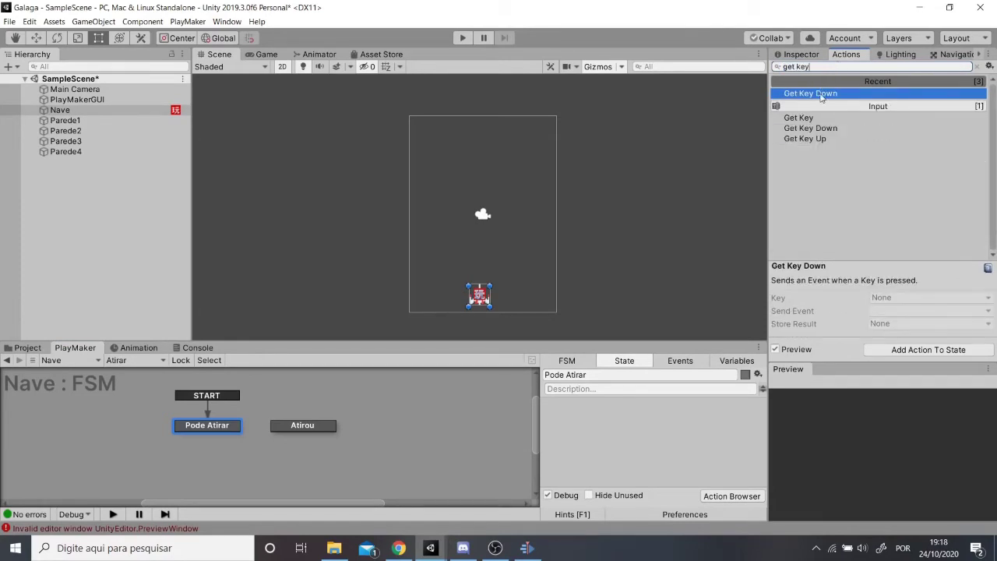
double_click(821, 95)
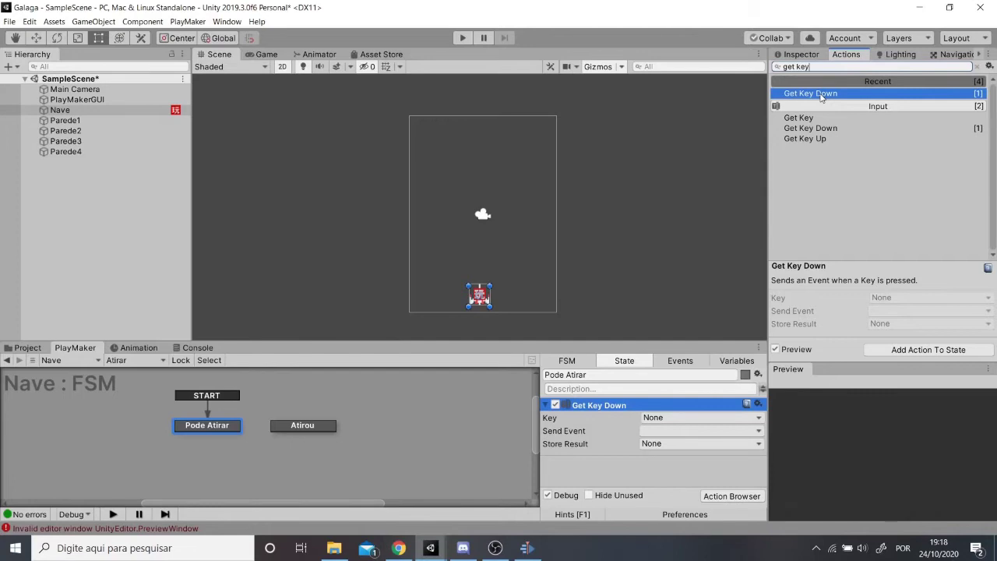
click(699, 418)
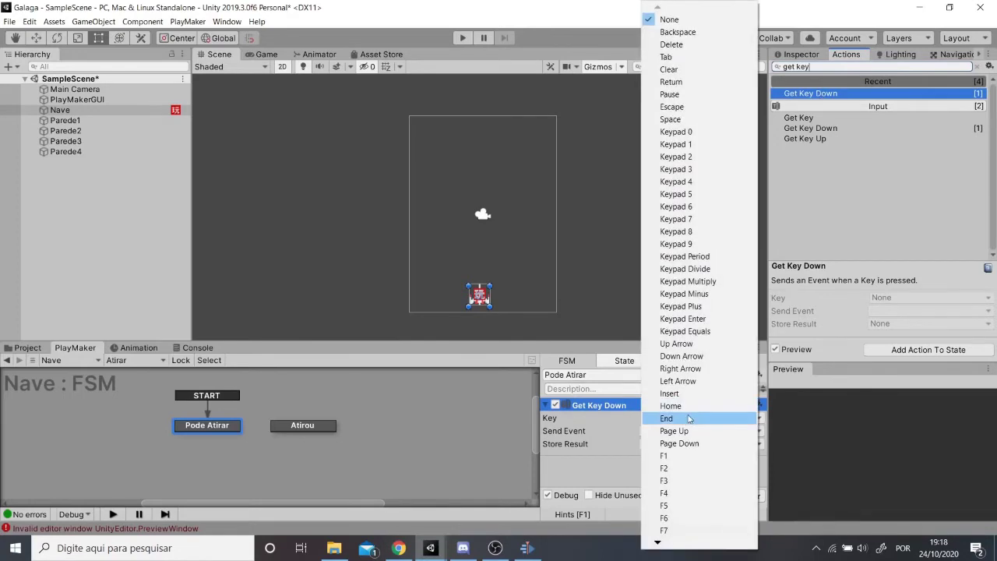
click(696, 121)
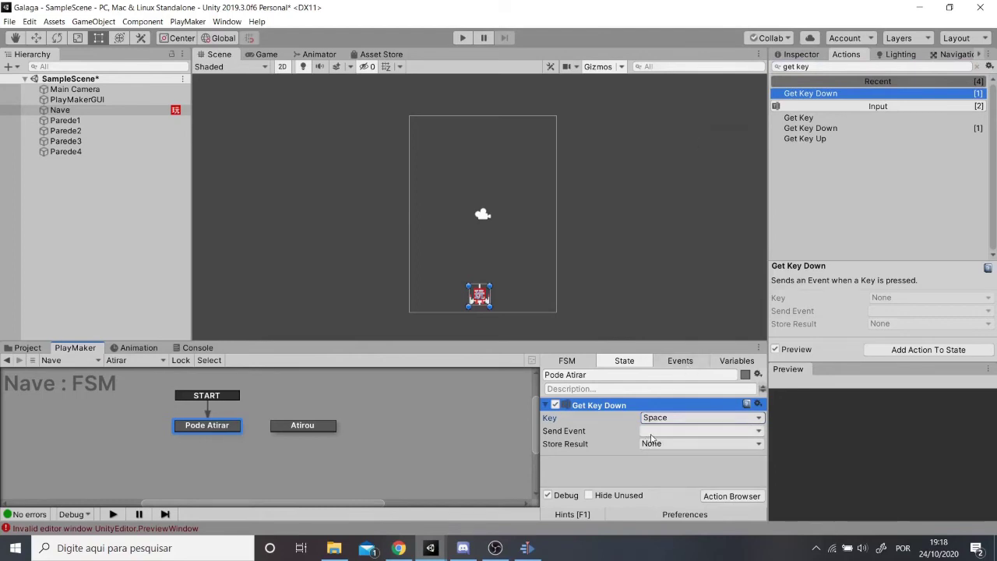
Create a new FSM event named 'atirando'.
right_click(204, 426)
click(692, 363)
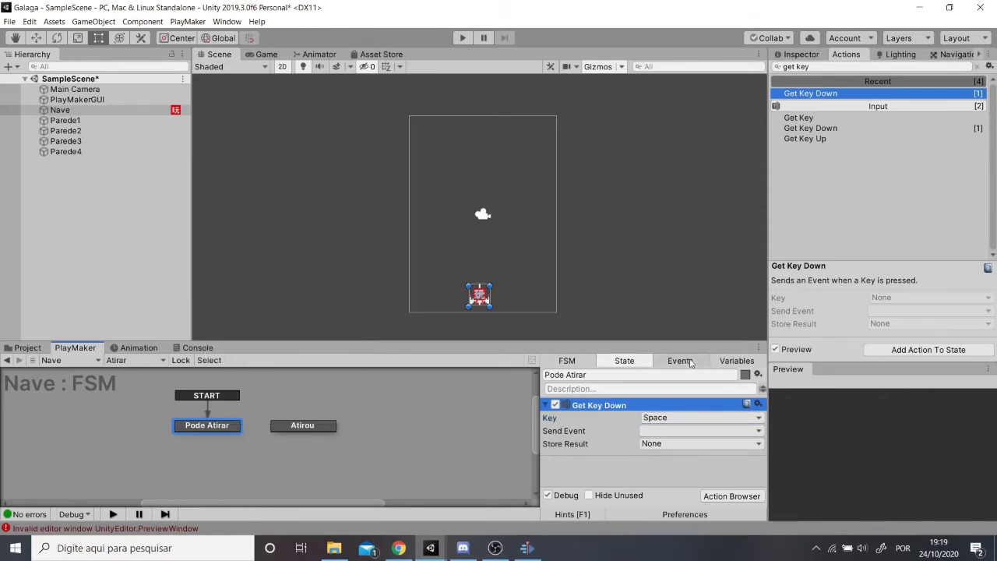
click(692, 362)
click(615, 483)
text(atira)
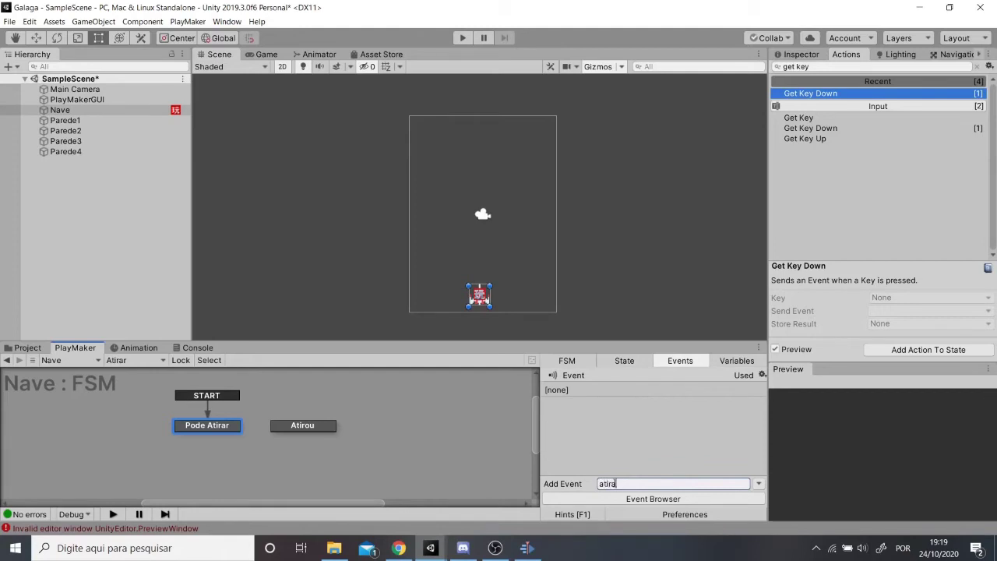
text(ndo)
key(Return)
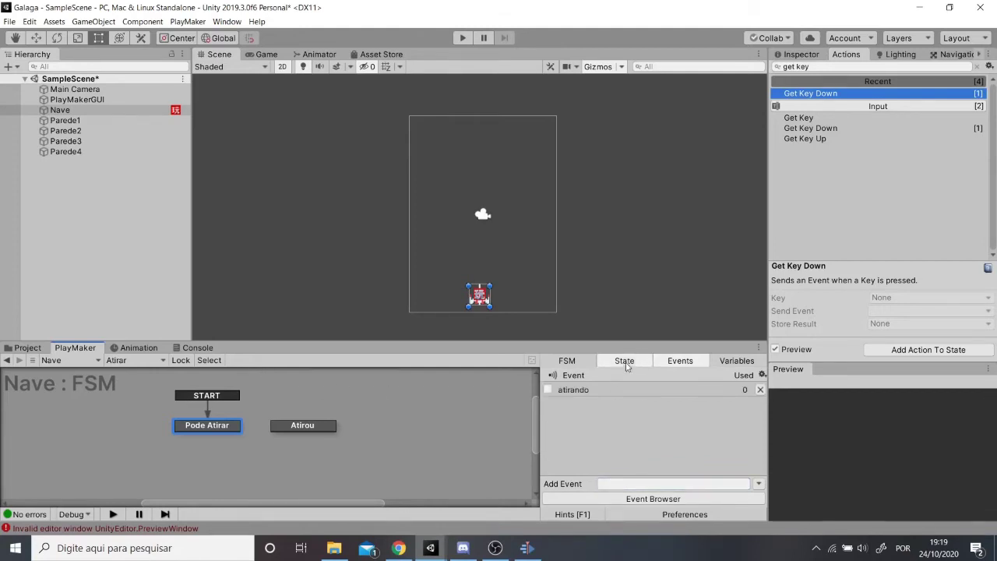
click(625, 362)
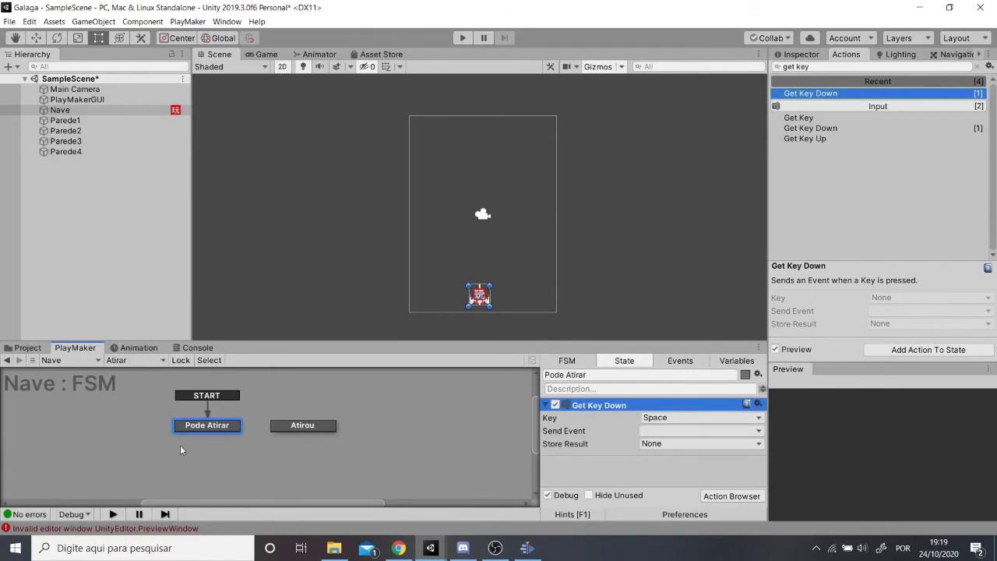
click(639, 430)
Make Get Key Down send atirando, and route Pode Atirar's atirando transition to Atirou.
click(672, 458)
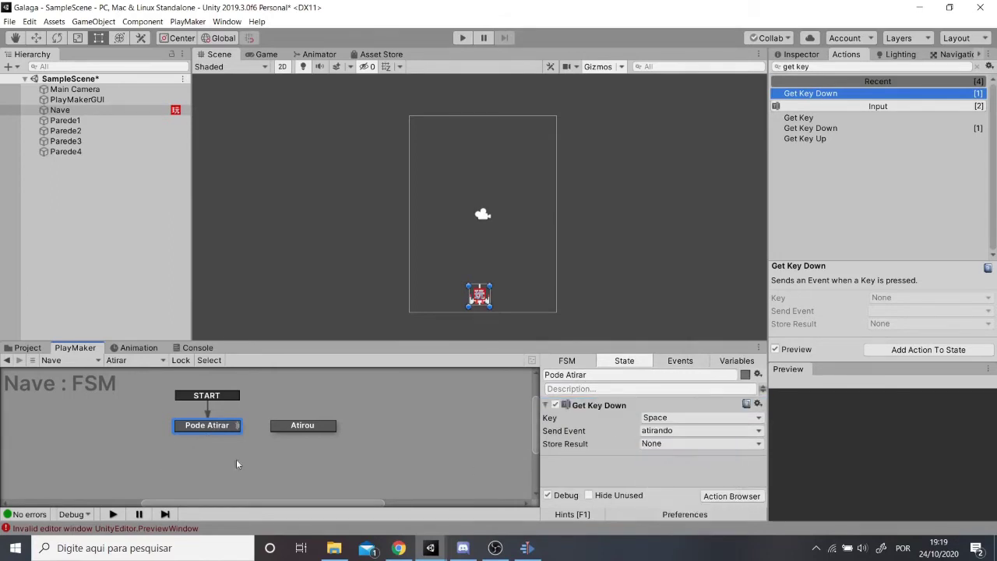
right_click(214, 429)
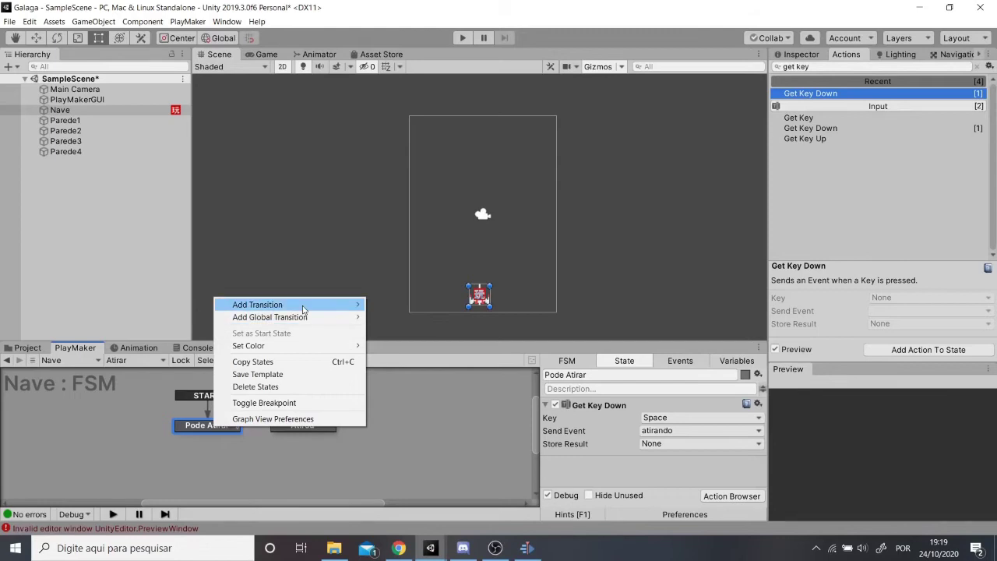
mouse_move(301, 305)
click(382, 308)
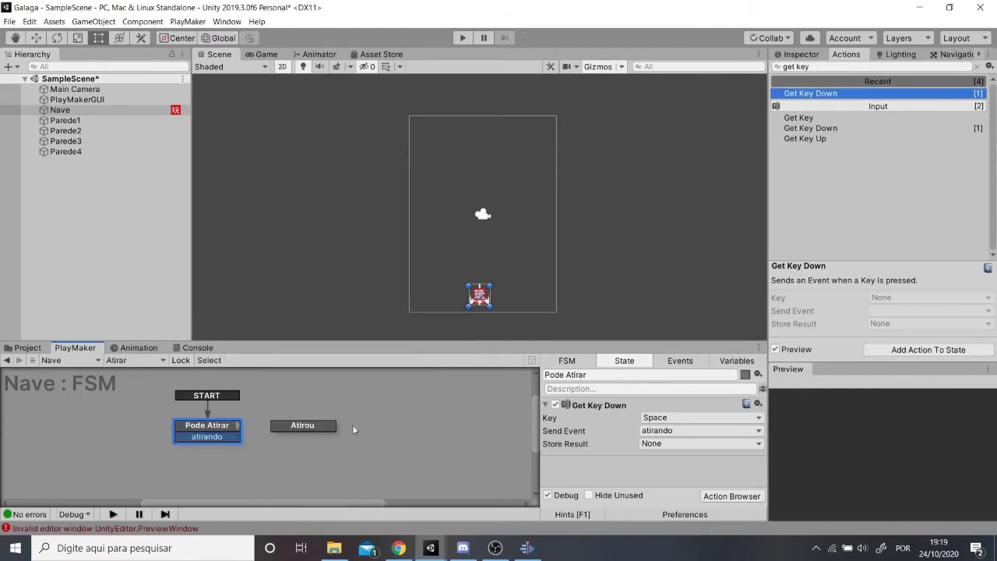
drag(239, 447, 303, 428)
click(291, 429)
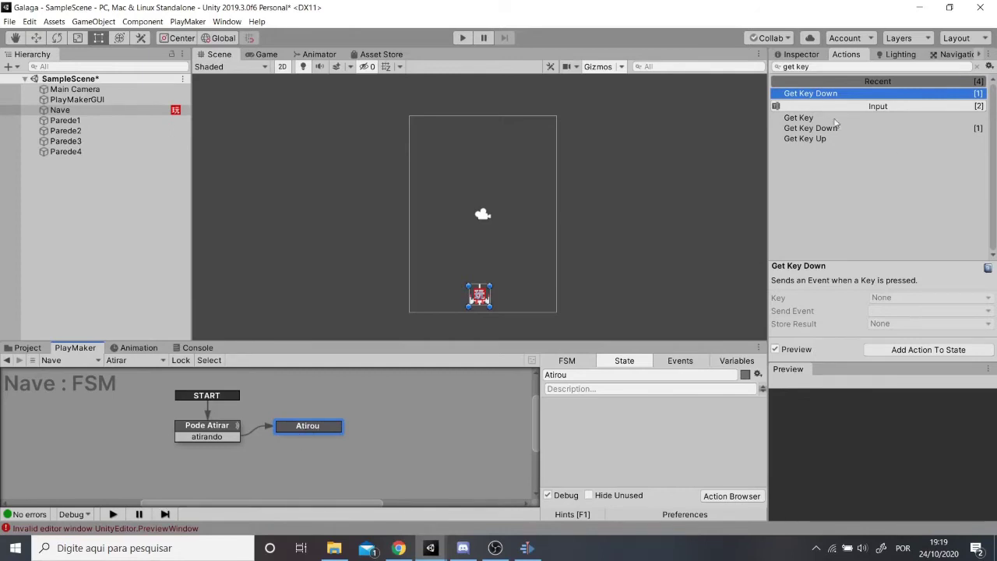
Search the actions for 'crea' and add Create Object to the Atirou state.
double_click(813, 67)
key(BackSpace)
key(ctrl+a)
text(crea)
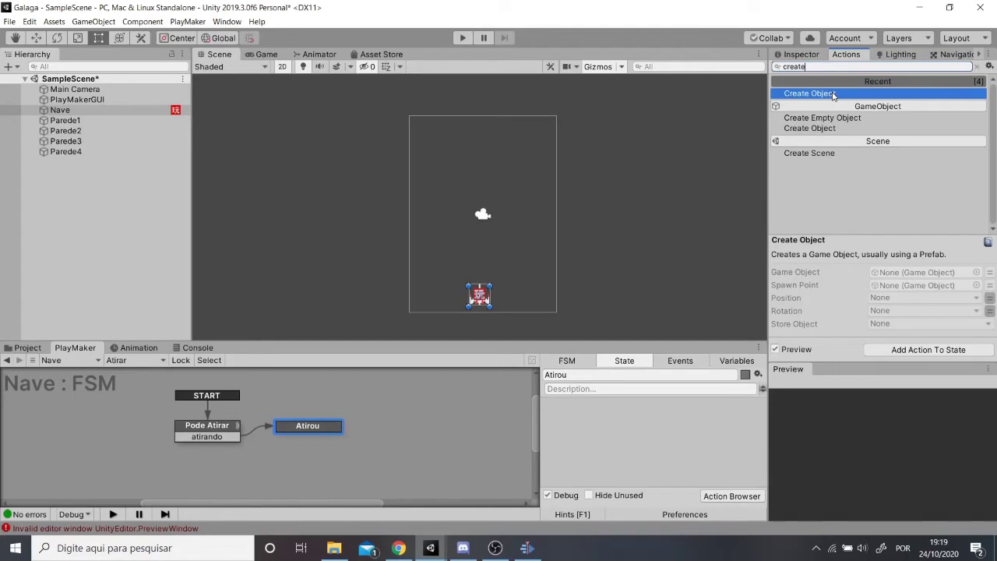
double_click(833, 94)
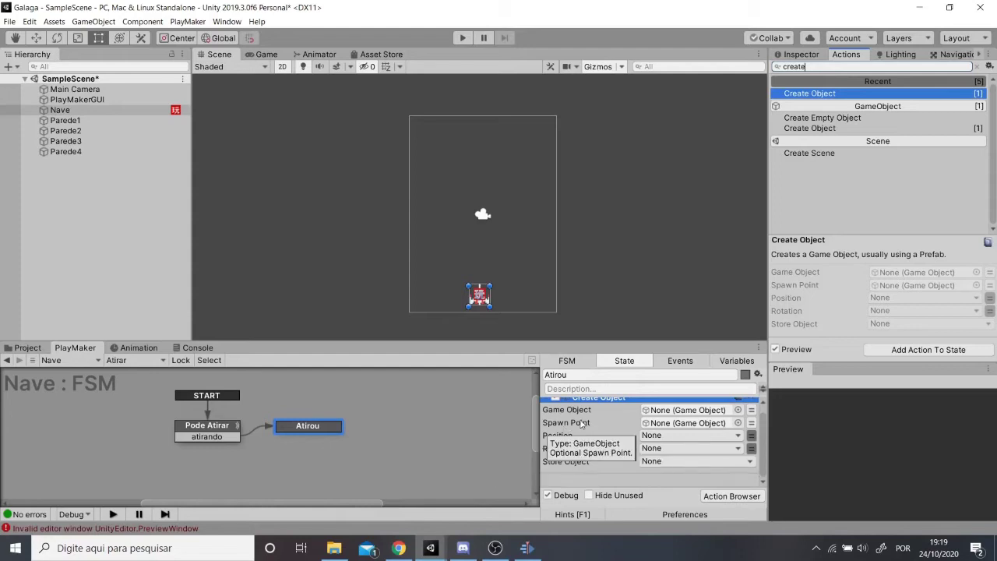
Set Create Object to spawn the Tiro prefab at Nave with a Position Y offset of 0.5.
click(738, 409)
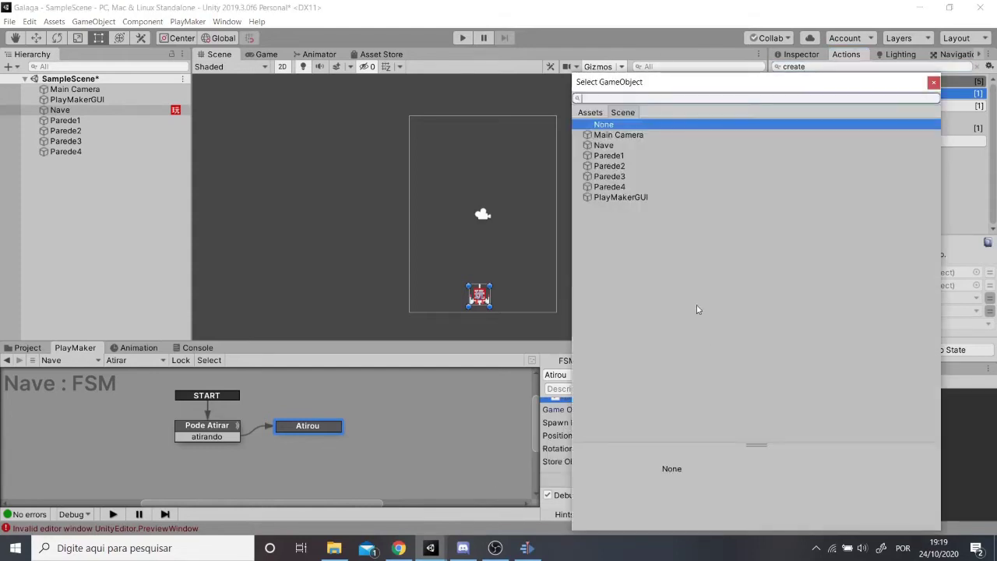
click(589, 113)
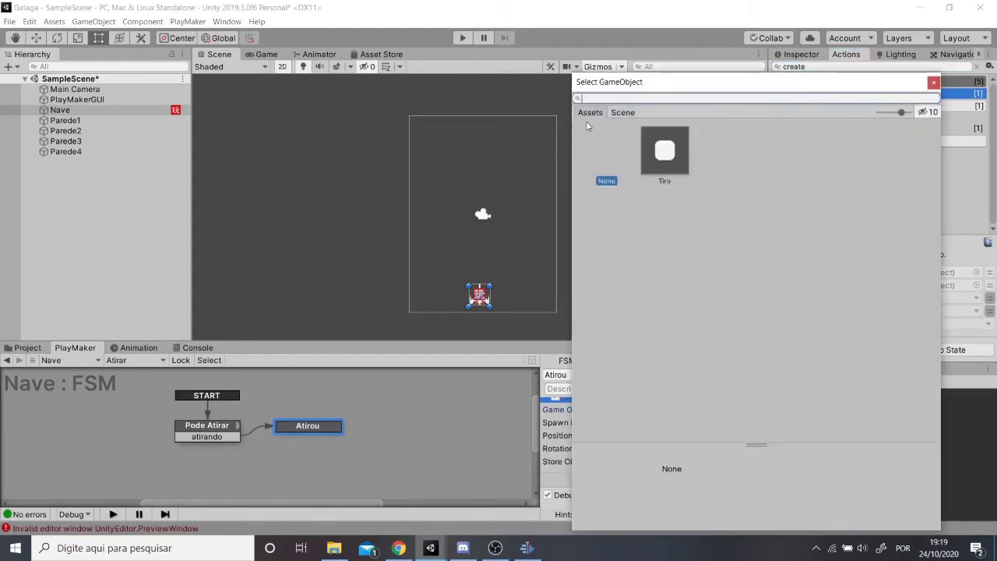
double_click(674, 154)
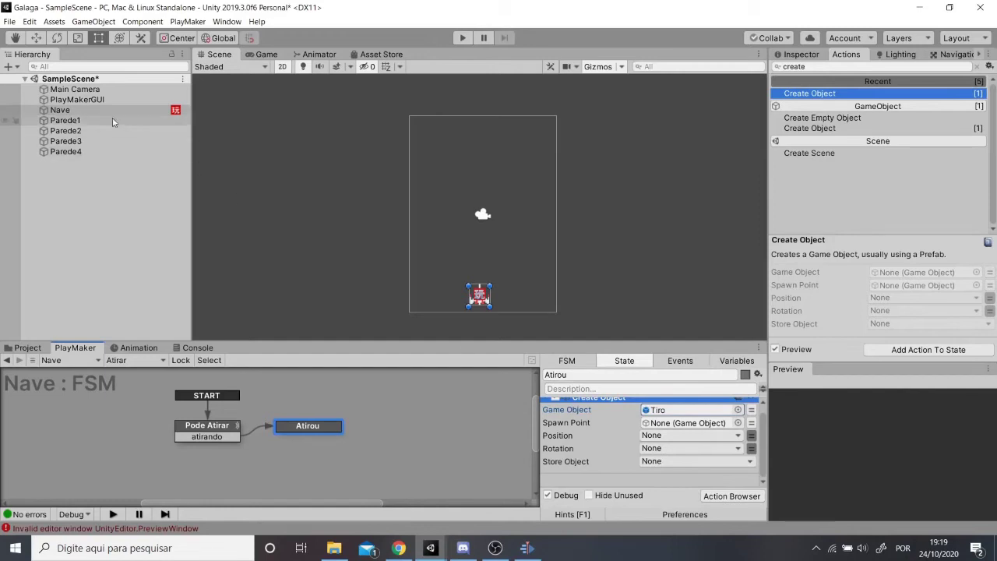
drag(76, 114, 661, 433)
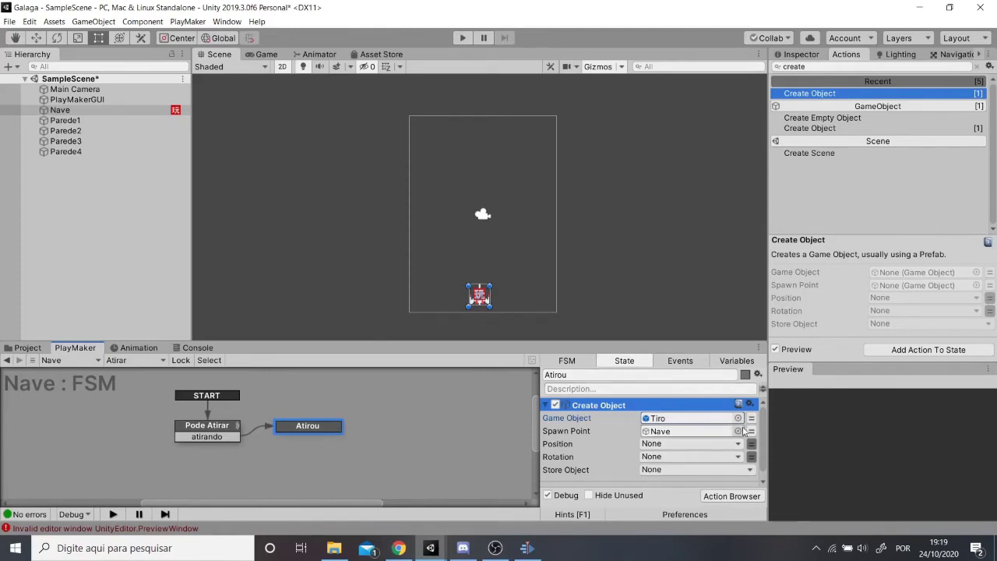
click(751, 443)
double_click(702, 444)
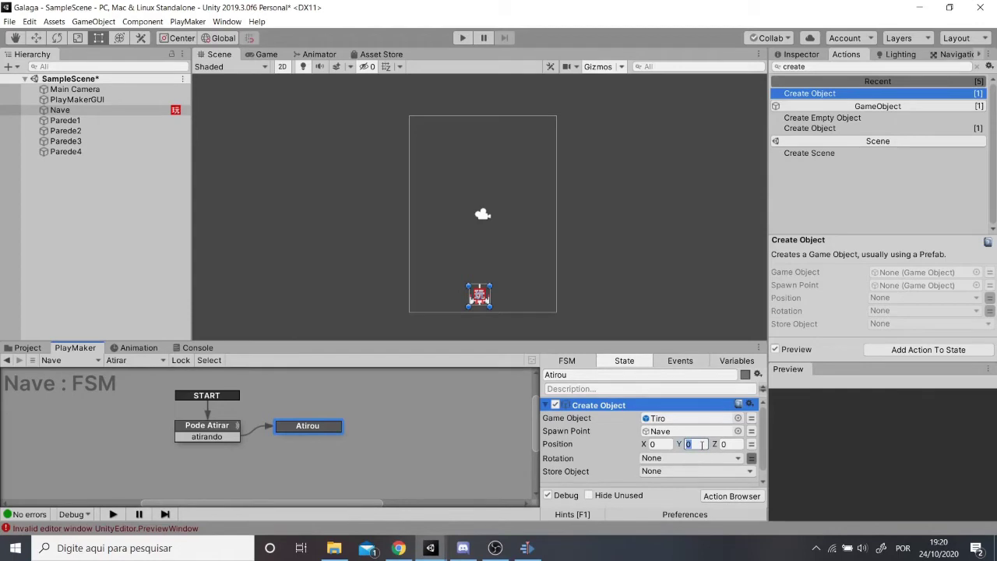
scroll(453, 293, up, 5)
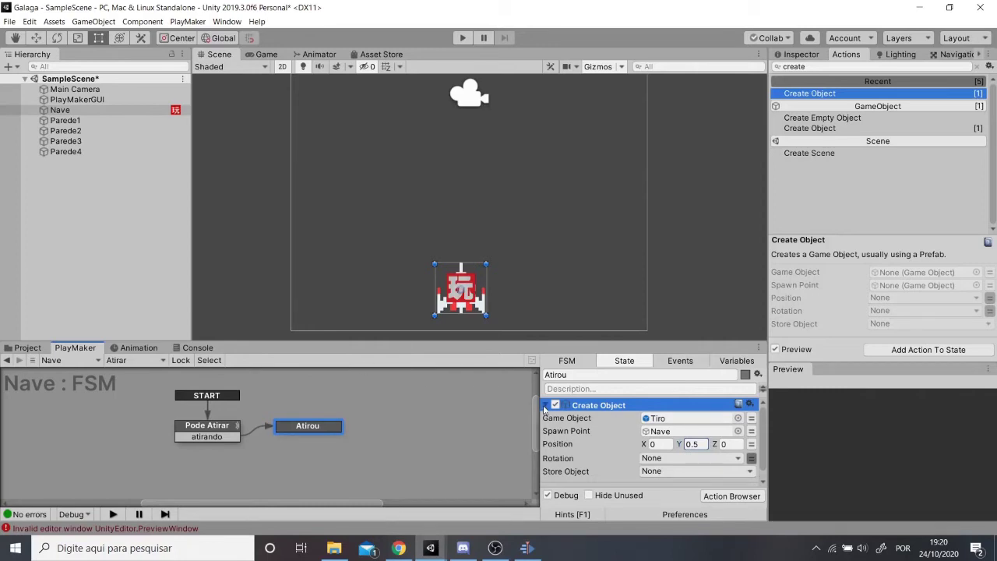
click(544, 406)
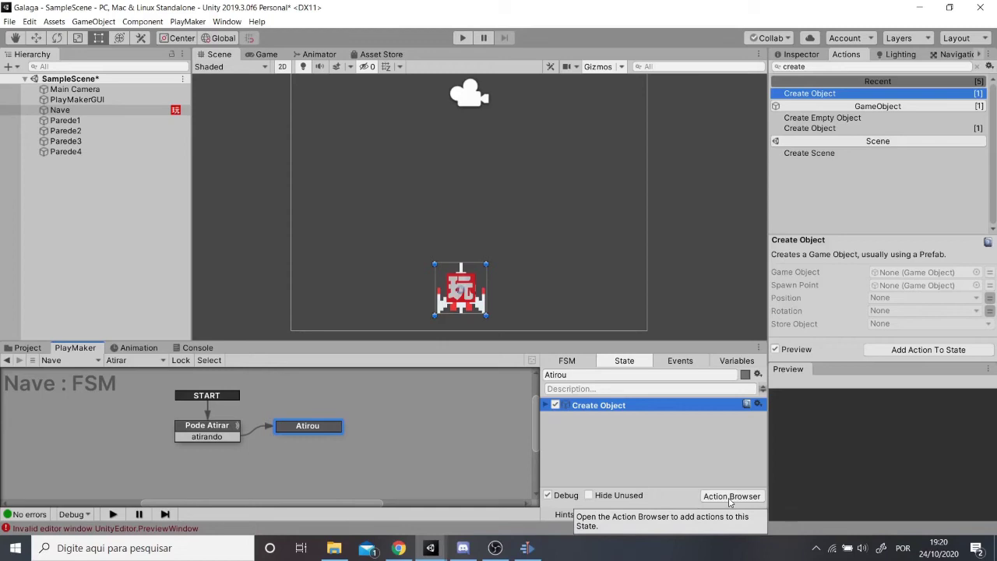
Add a Wait action of 0.2 seconds to Atirou, placed after Create Object.
click(813, 67)
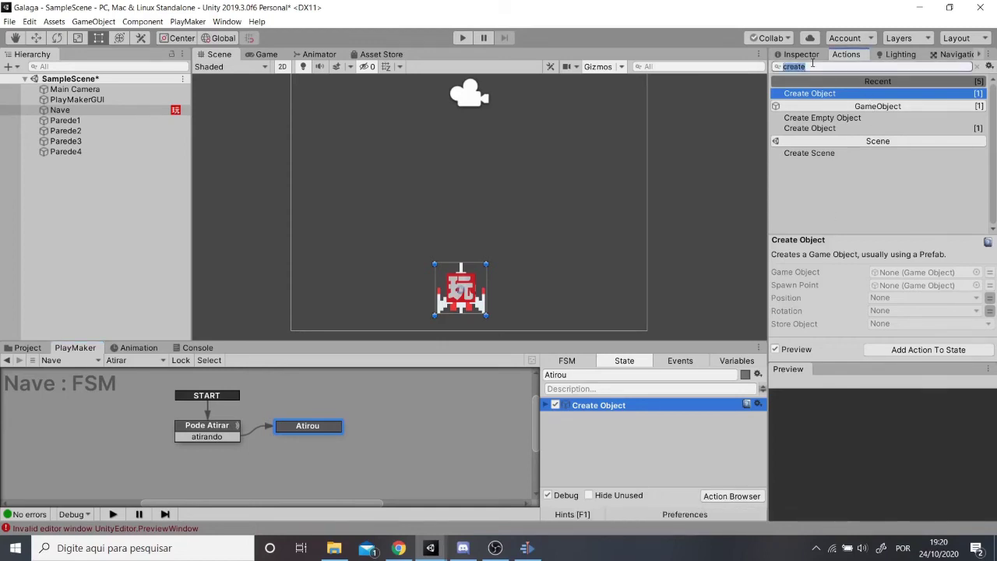
text(wait)
key(Return)
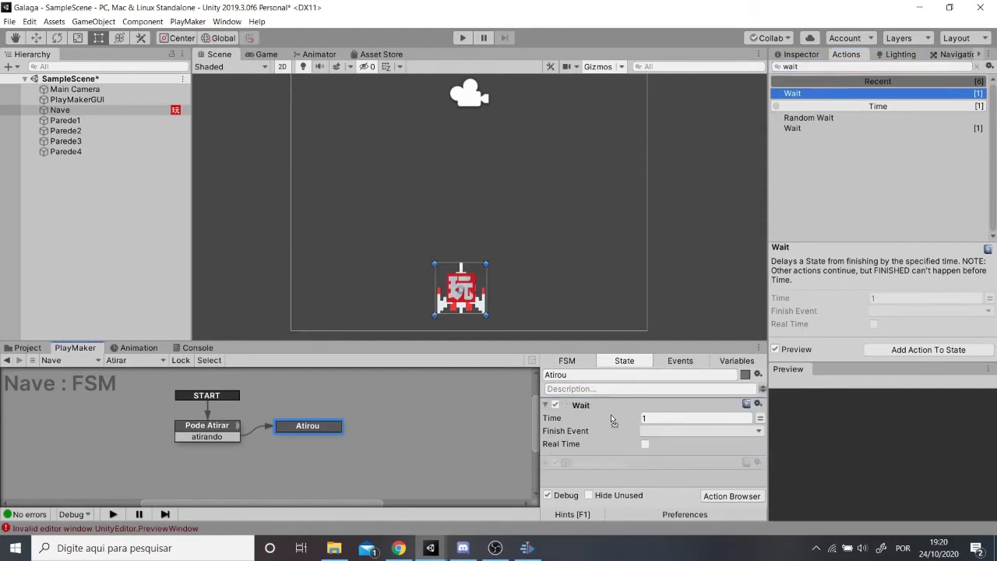
drag(593, 465, 615, 407)
click(650, 433)
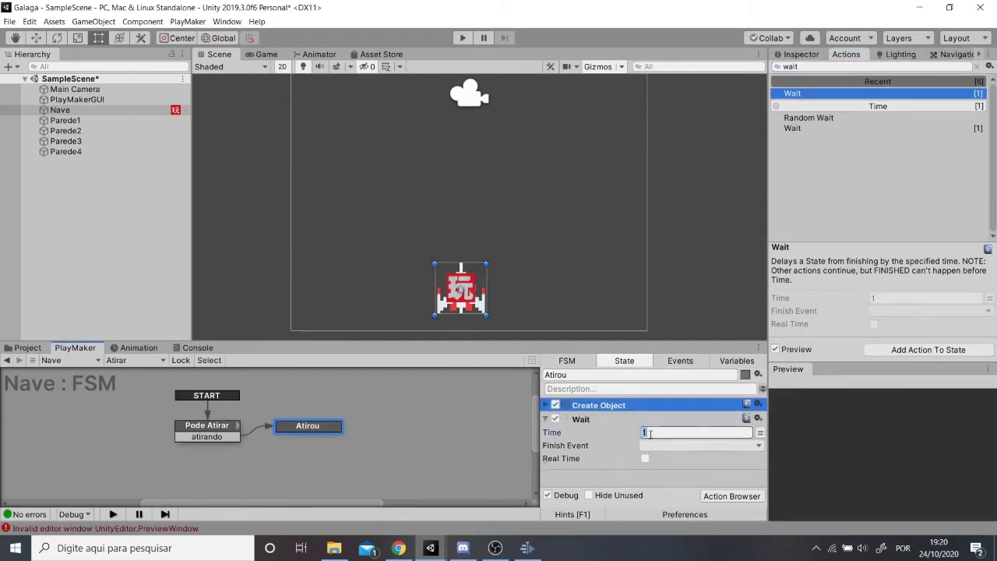
text(.2)
Have Wait fire FINISHED, loop Atirou's FINISHED transition back to Pode Atirar, and start the game.
right_click(315, 427)
mouse_move(362, 300)
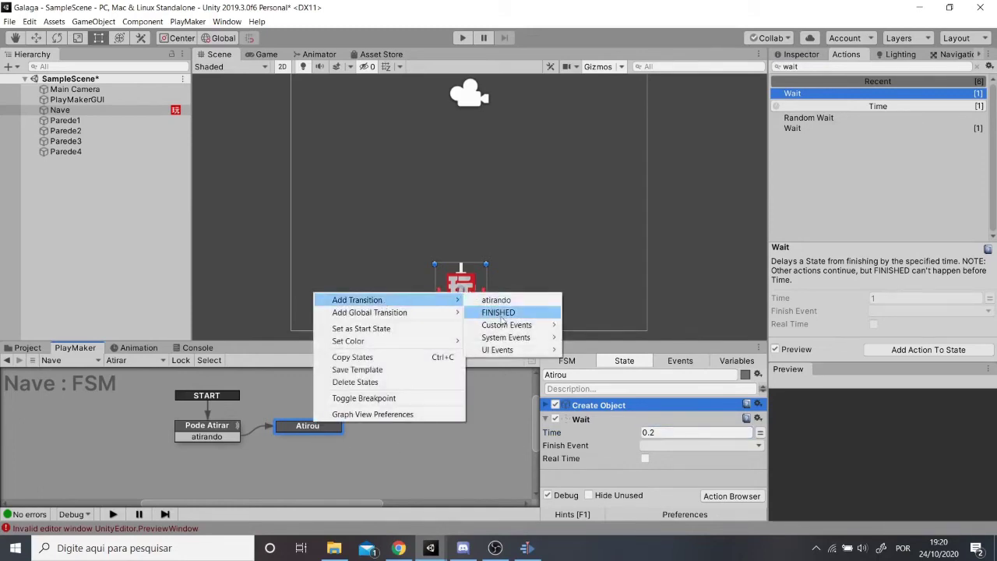
click(503, 313)
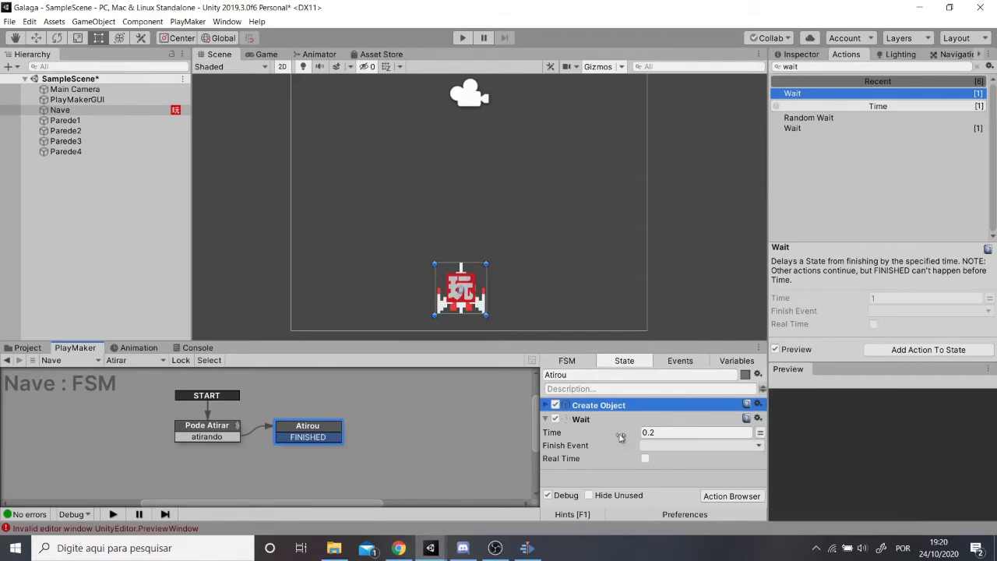
click(673, 446)
click(676, 374)
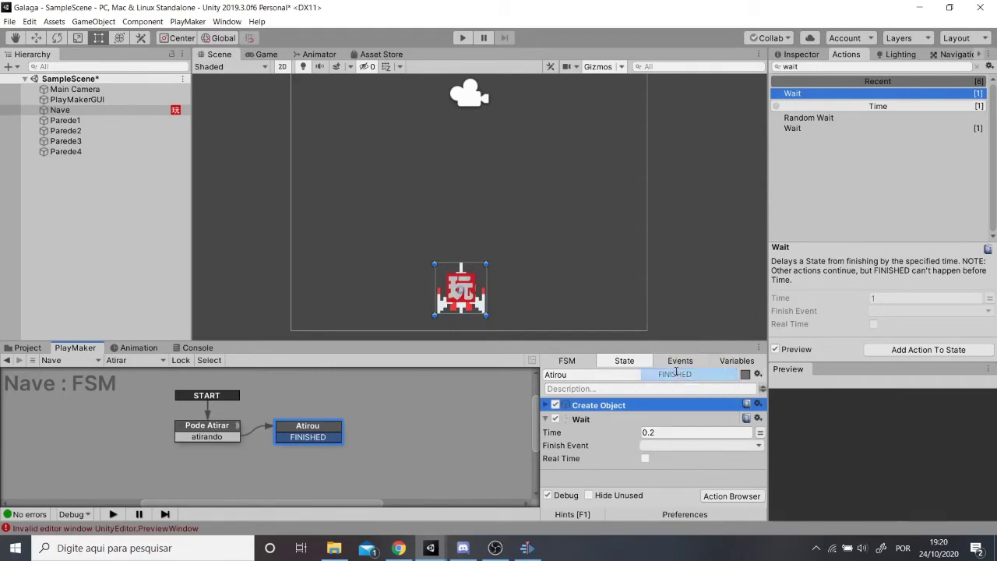
drag(282, 442, 204, 433)
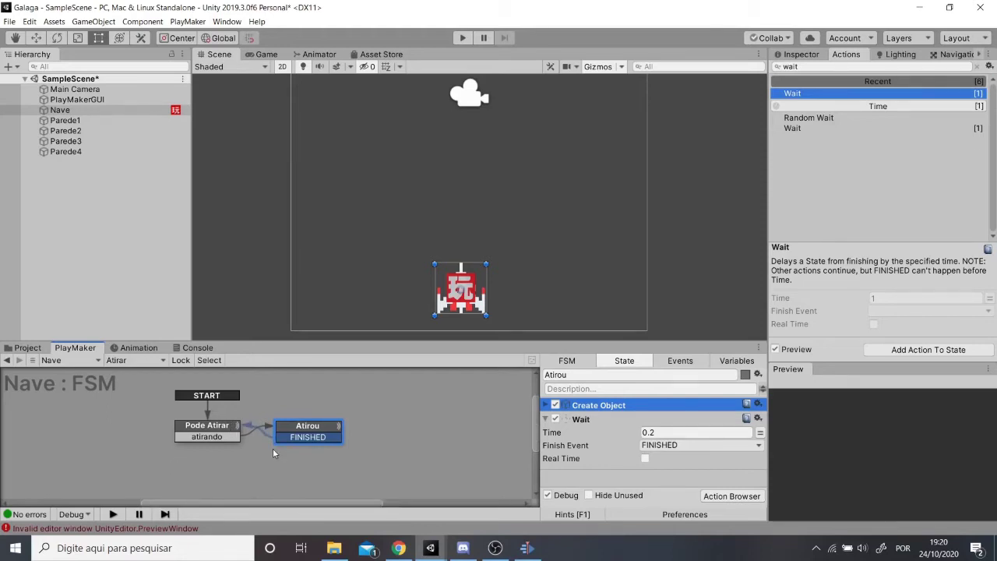
click(463, 38)
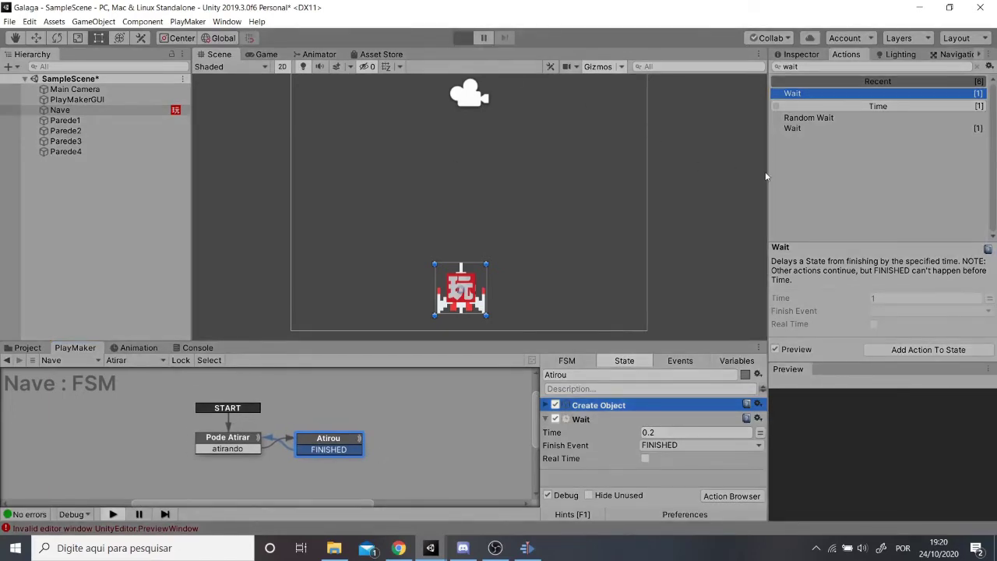
Steer the ship with the arrow keys while firing bullets with Space, then stop play mode.
key(Up)
key(Left)
key(Down)
key(Right)
key(Up)
key(Left)
key(Down)
key(space)
key(Left)
key(Right)
key(space)
key(Left)
key(space)
key(Right)
key(space)
key(Left)
key(Left)
key(space)
key(Right)
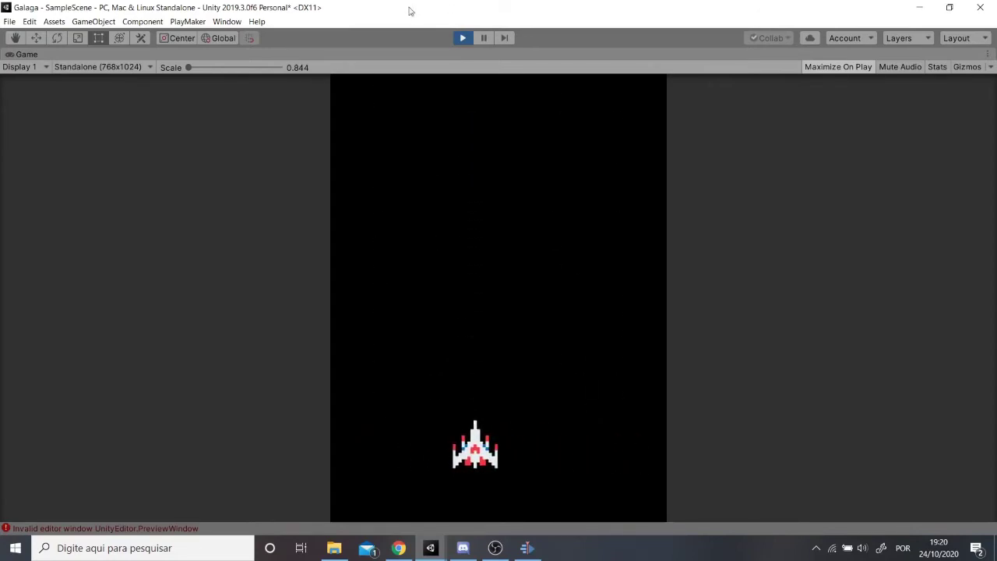
click(462, 38)
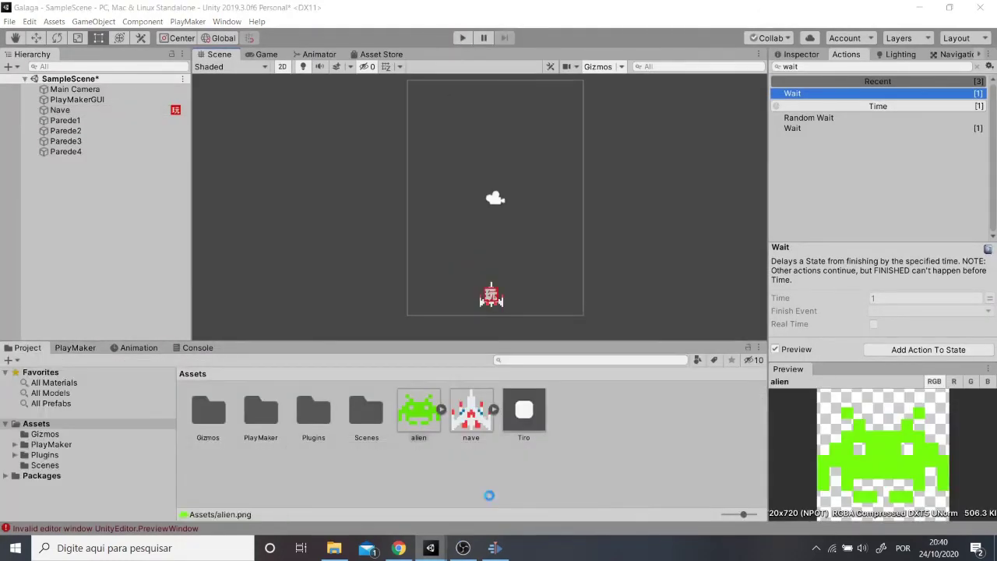
Create a new 2D Sprite object from the Hierarchy.
mouse_move(544, 252)
middle_down()
mouse_move(519, 279)
mouse_move(535, 259)
middle_up()
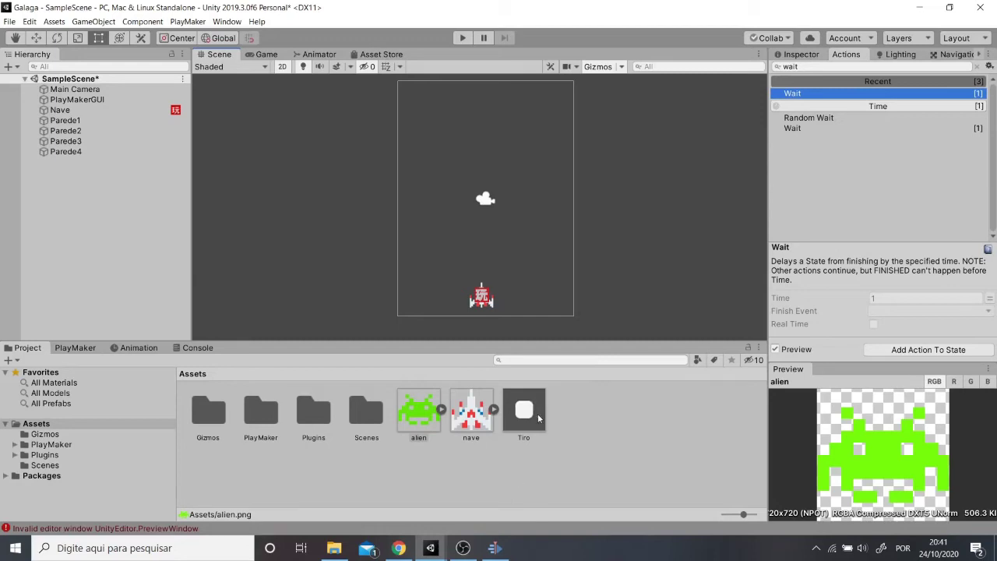
click(463, 553)
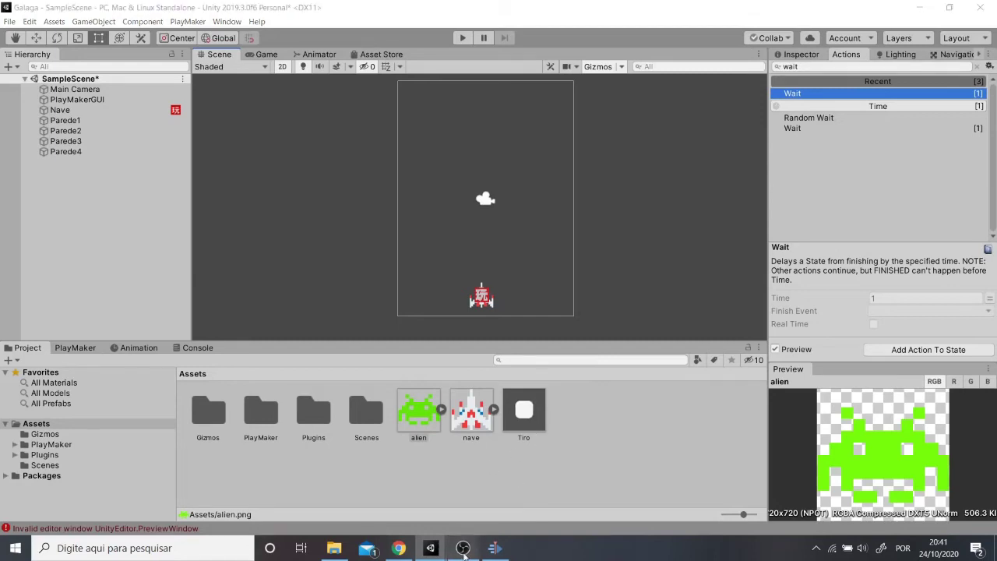
mouse_move(430, 548)
click(473, 498)
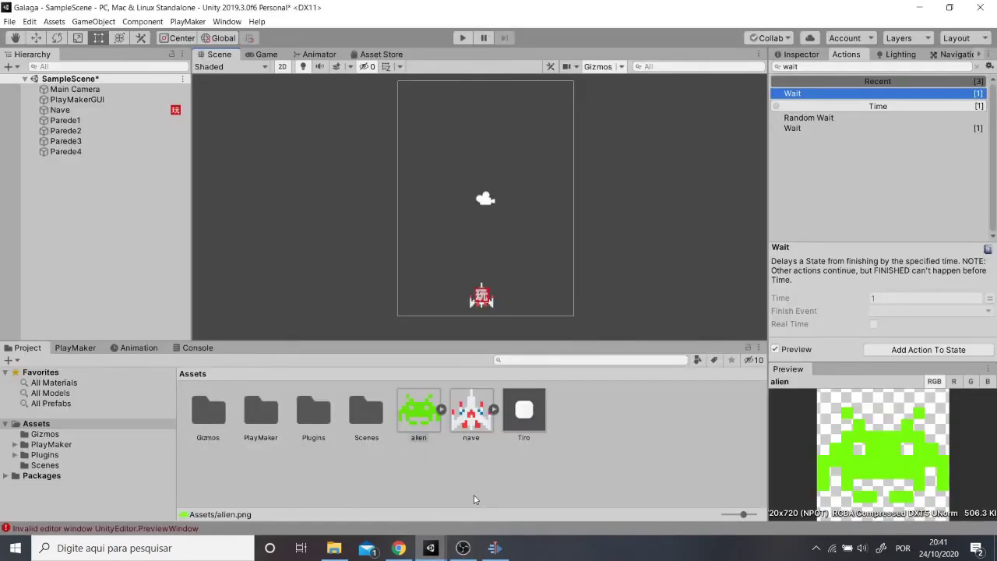
right_click(75, 201)
mouse_move(160, 317)
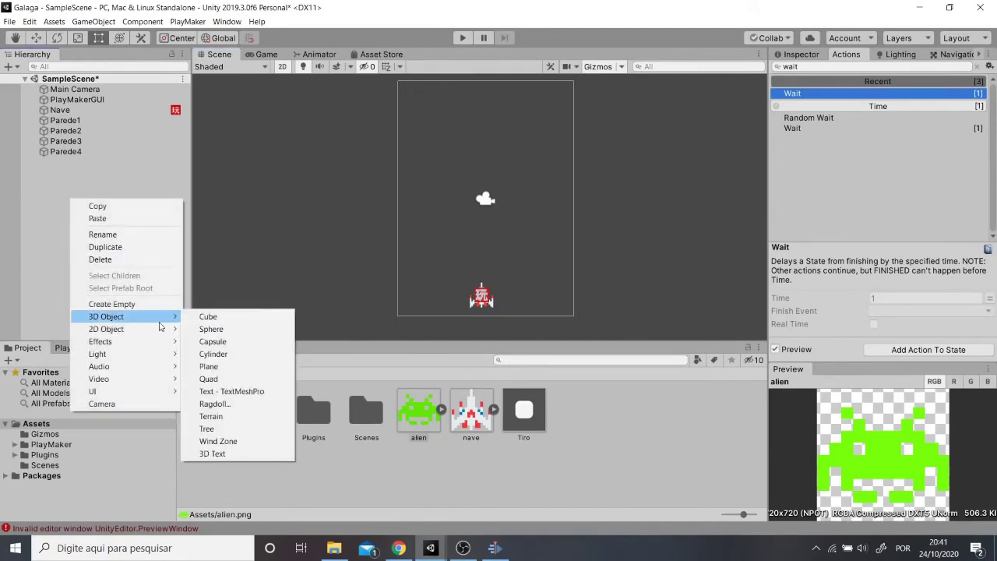
click(207, 333)
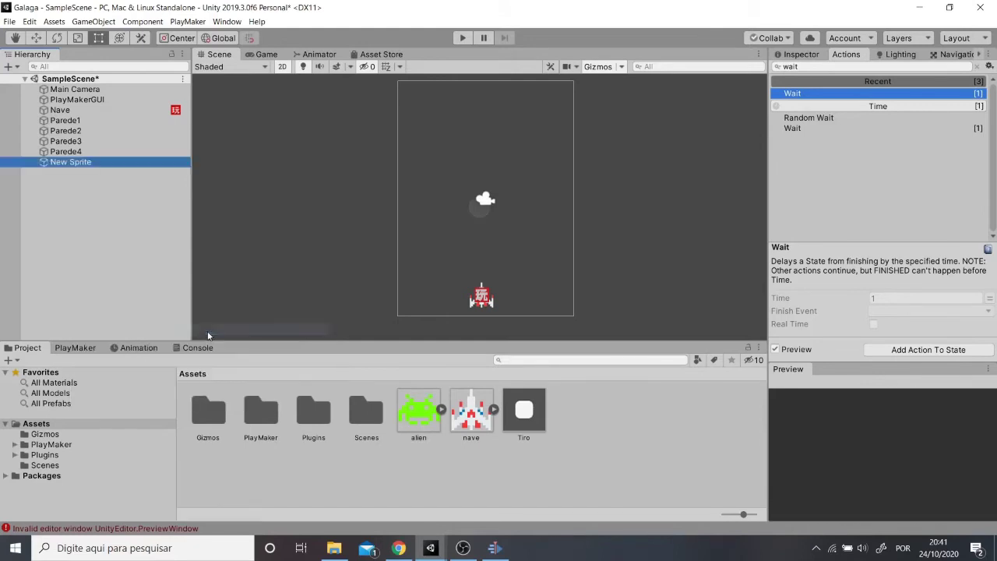
Give the sprite the alien image, scale 0.15 by 0.15, and Z position 0.
click(807, 56)
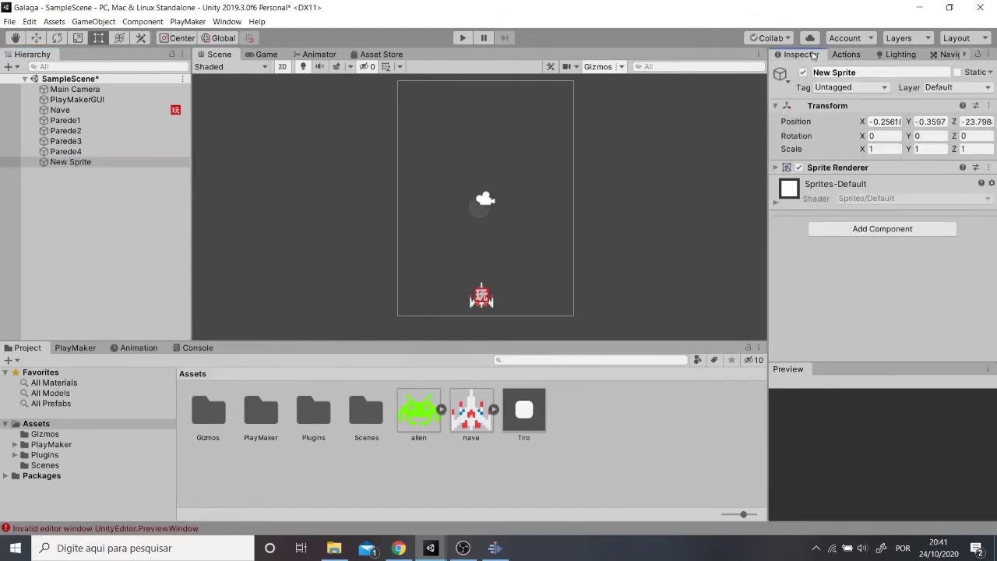
click(775, 169)
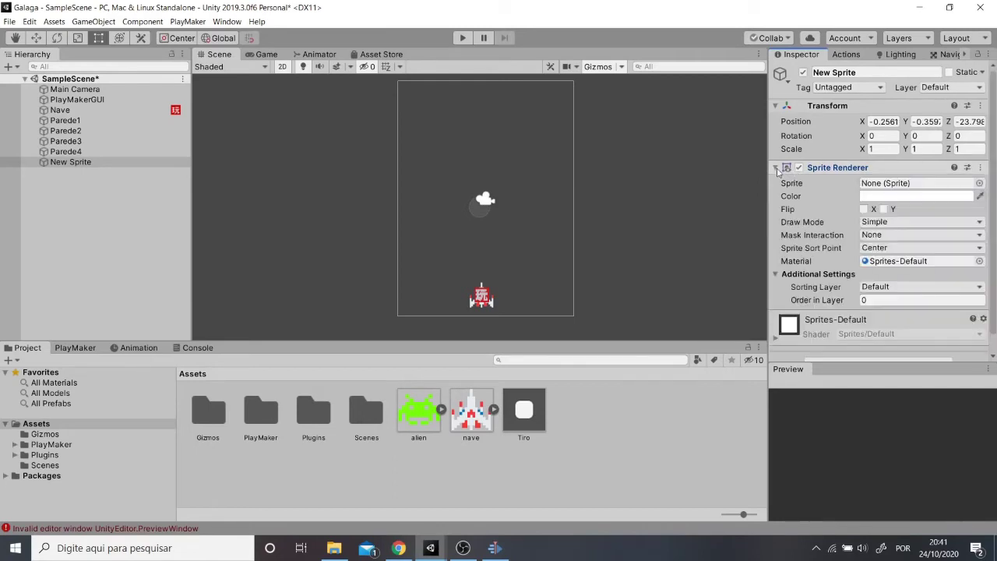
click(979, 184)
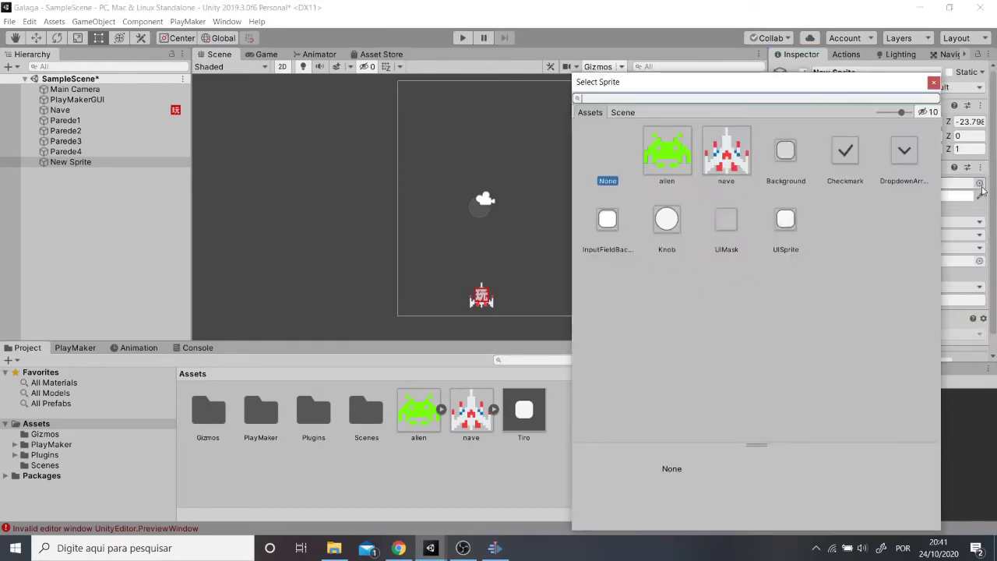
double_click(666, 148)
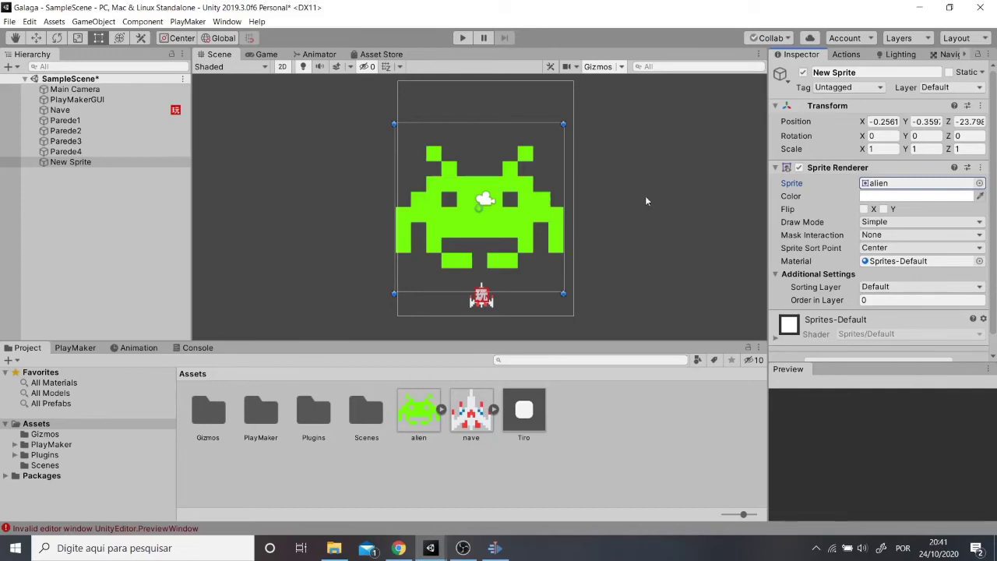
click(878, 148)
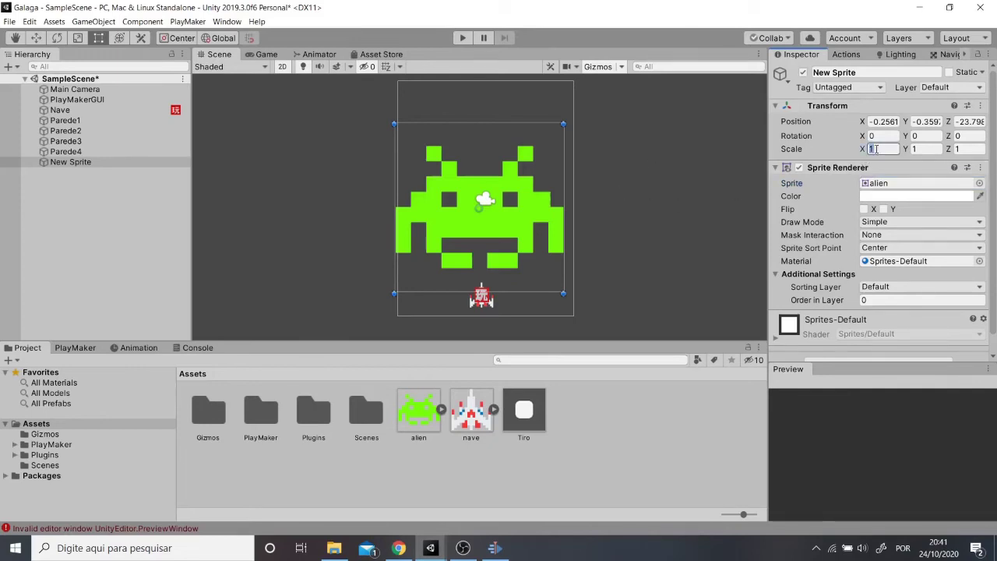
text(.15)
click(934, 148)
text(1.5)
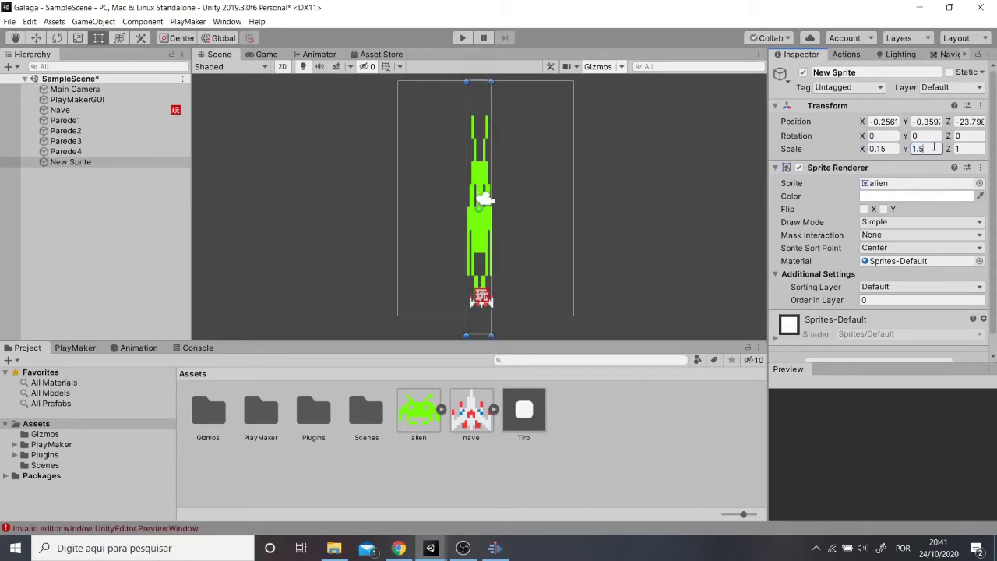
key(BackSpace)
key(BackSpace)
key(BackSpace)
text(.15)
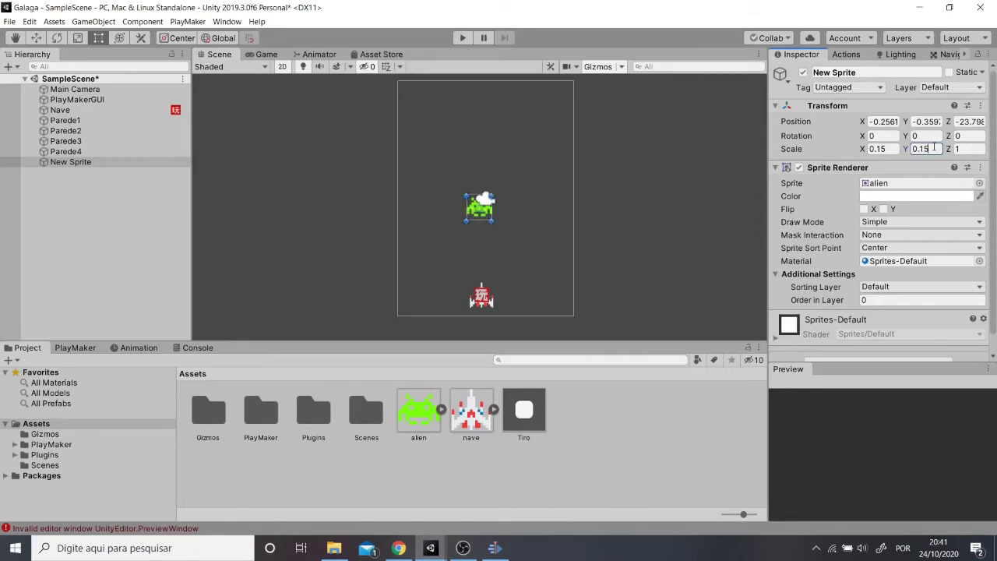
click(976, 119)
text(0)
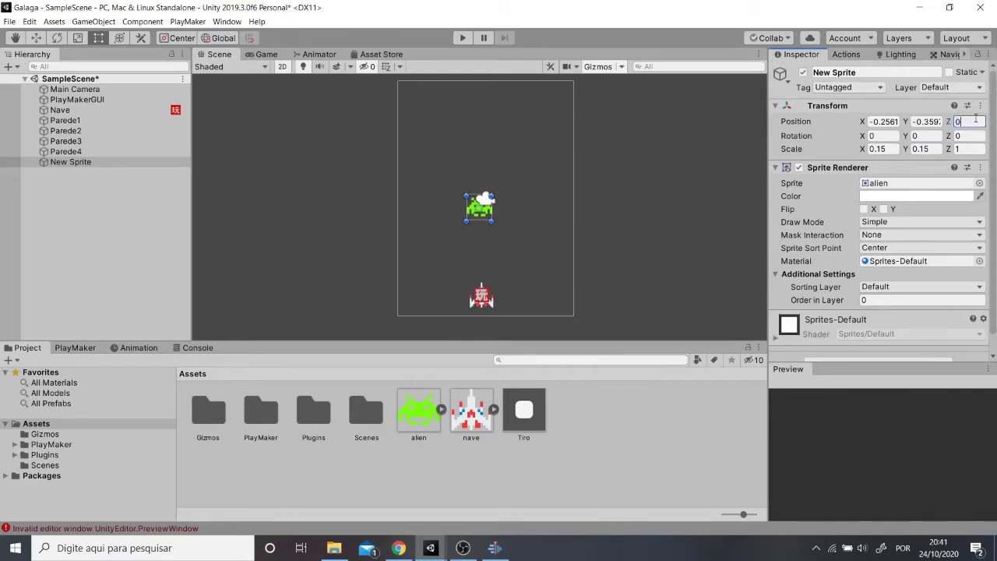
middle_drag(616, 204, 610, 209)
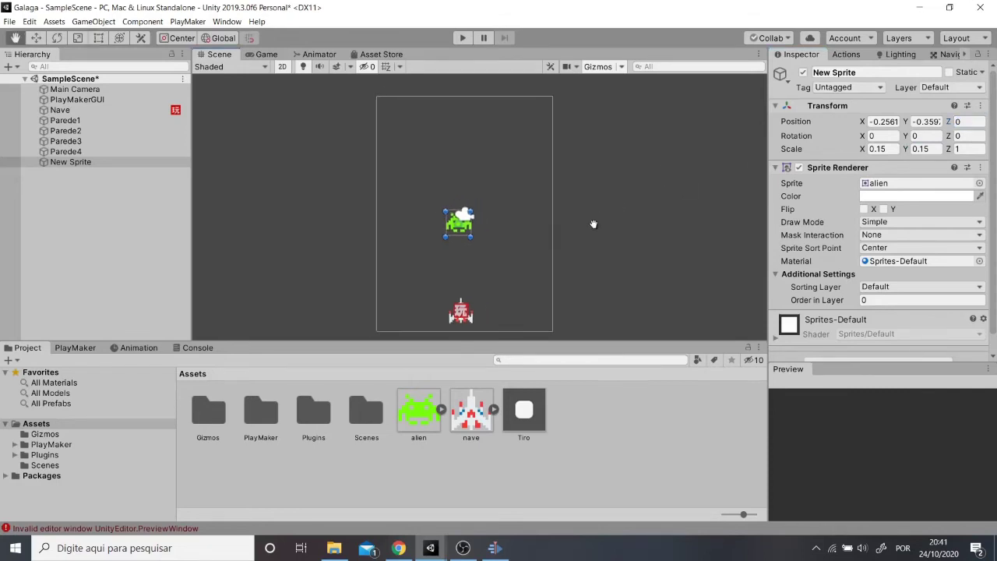
scroll(873, 209, down, 1)
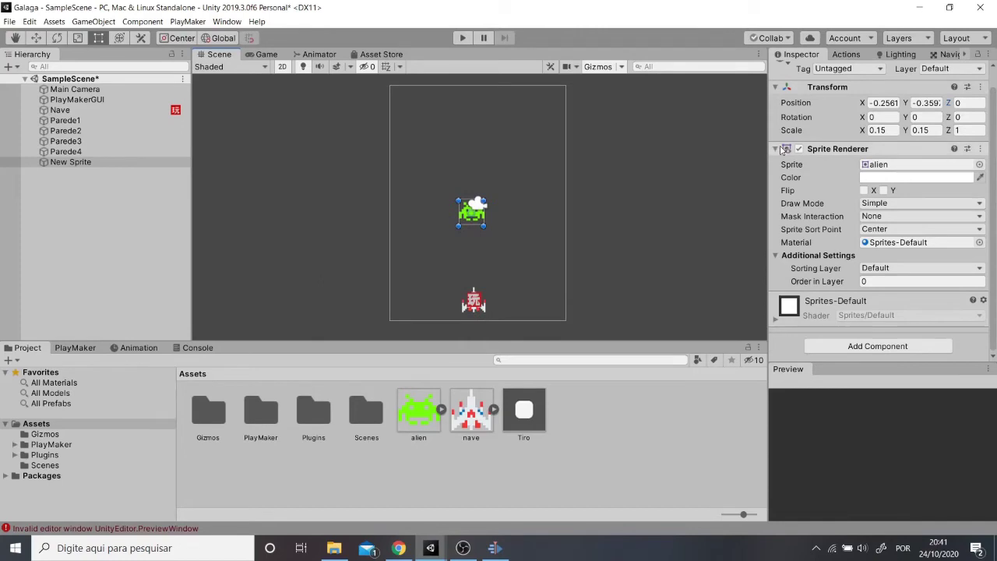
click(841, 148)
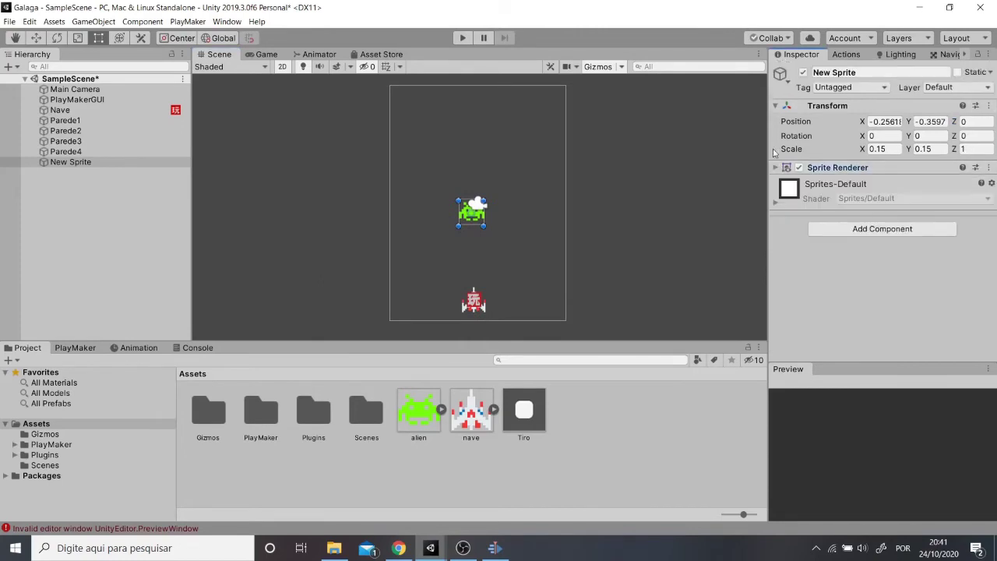
Add a Rigidbody 2D to the alien sprite with gravity scale 0.
click(860, 230)
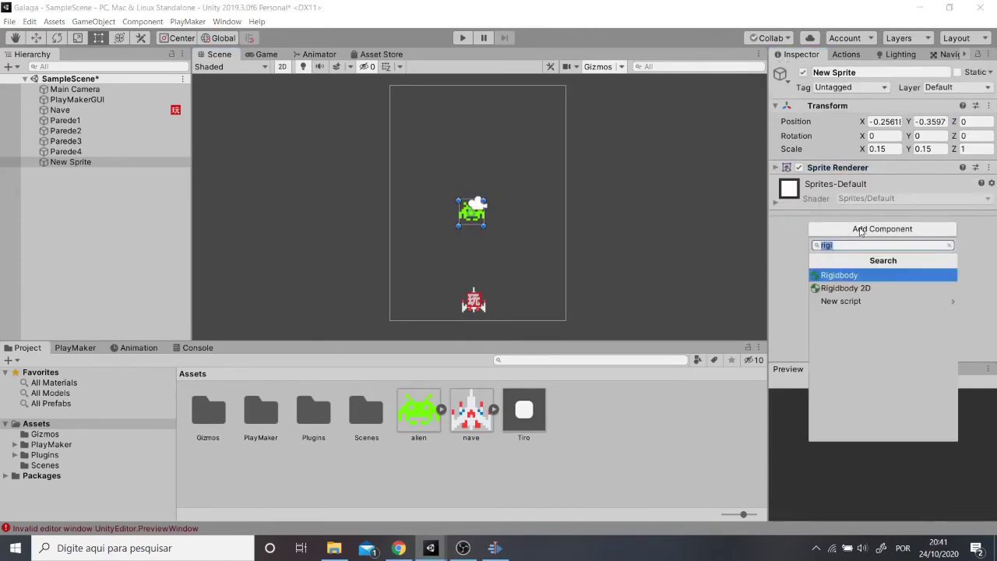
click(858, 290)
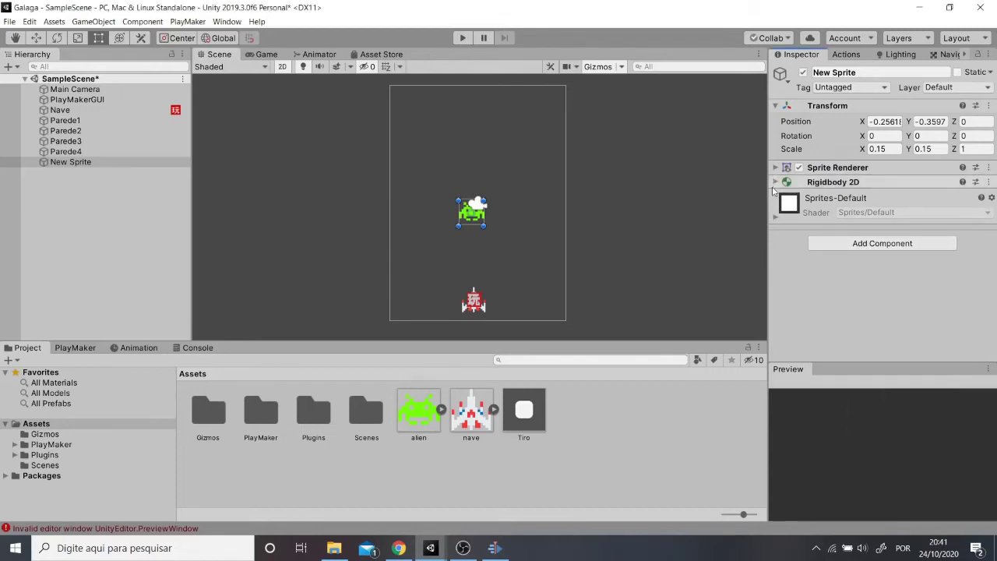
click(782, 182)
click(873, 288)
text(0)
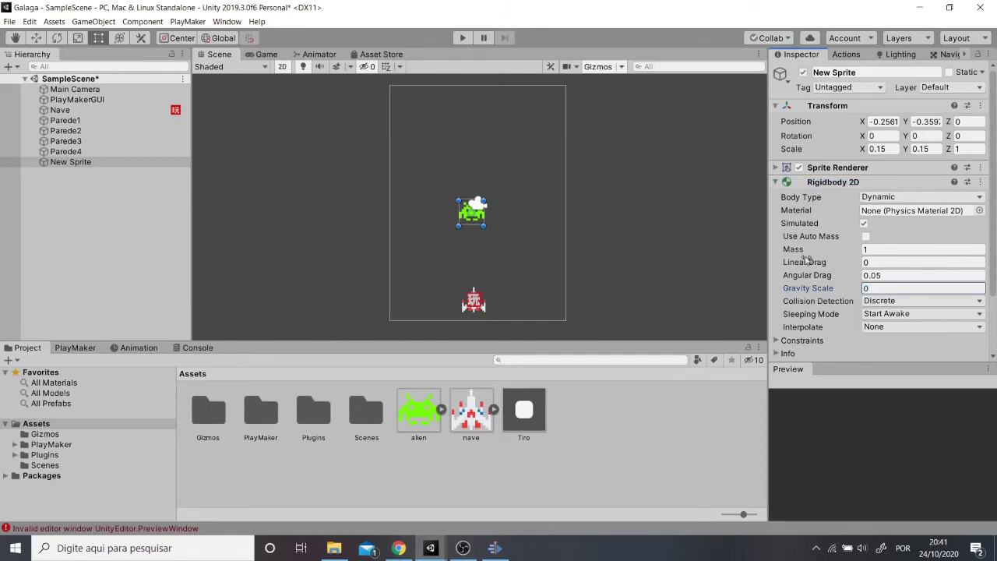
click(778, 183)
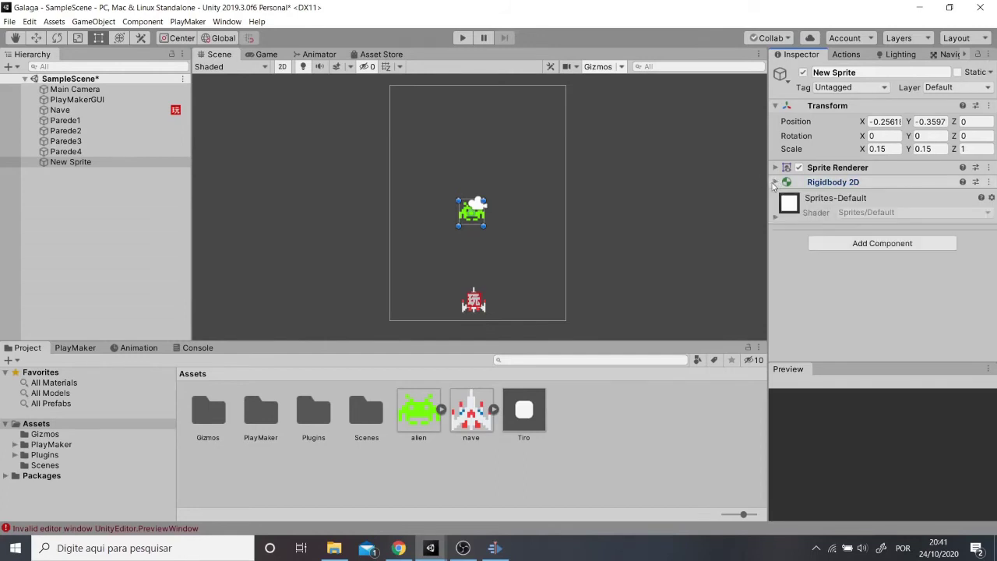
Add a Box Collider 2D to the alien and turn on Is Trigger.
click(860, 243)
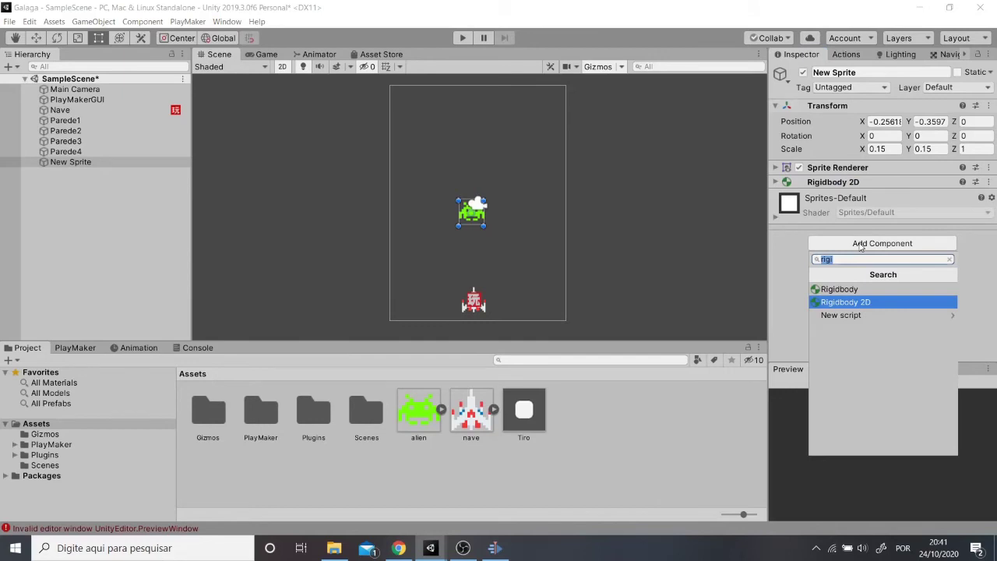
text(box)
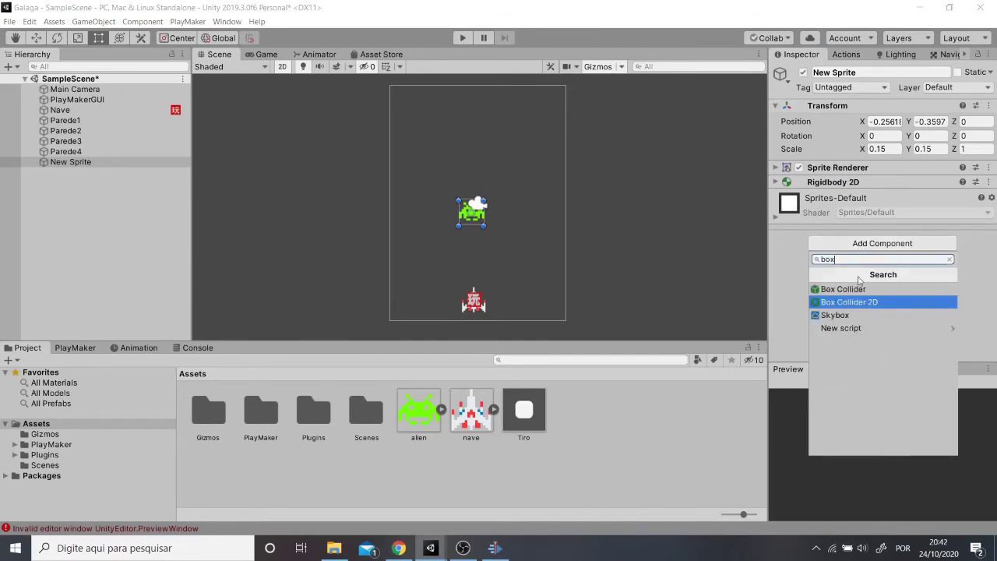
click(851, 302)
scroll(494, 189, up, 1)
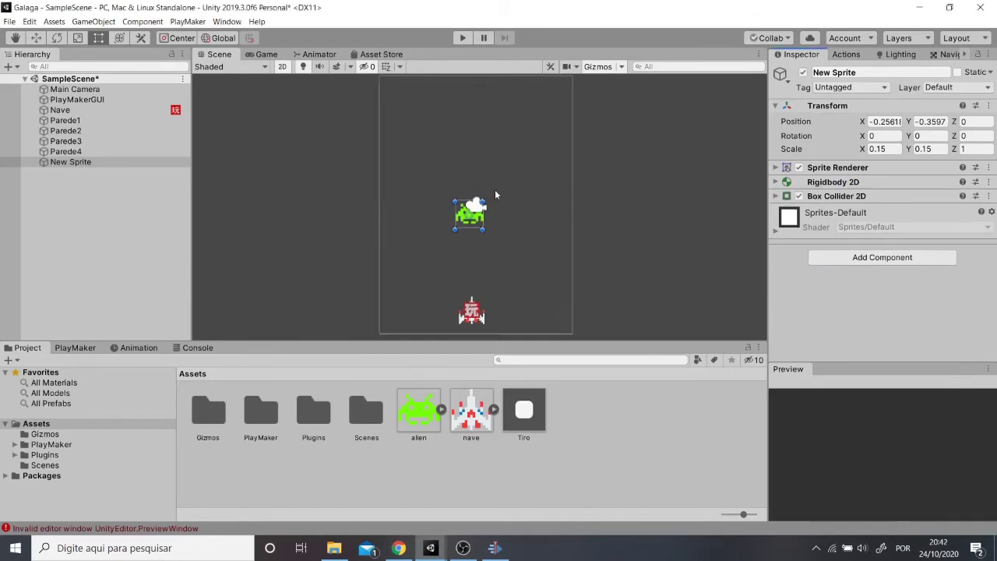
scroll(436, 226, up, 3)
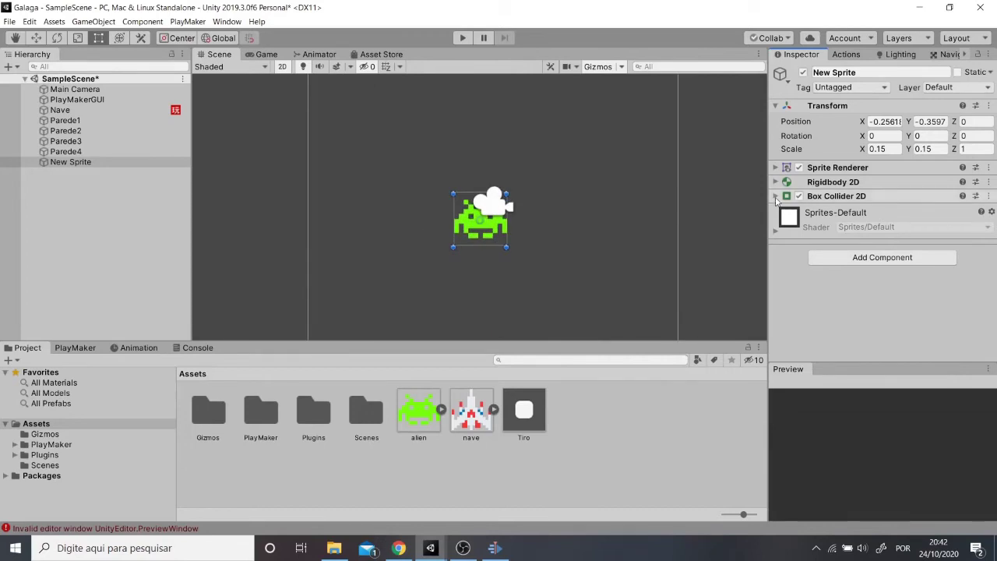
click(776, 196)
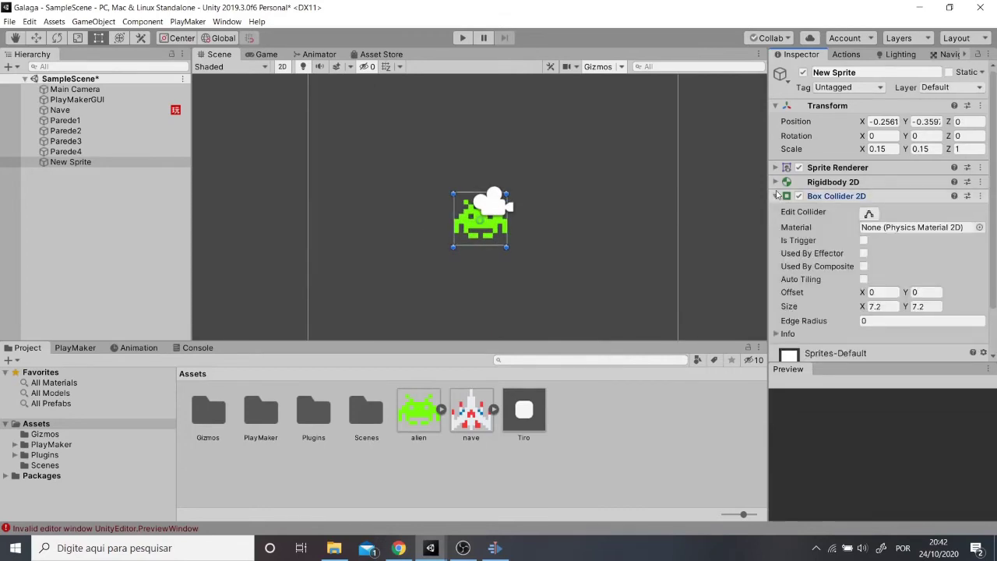
click(864, 240)
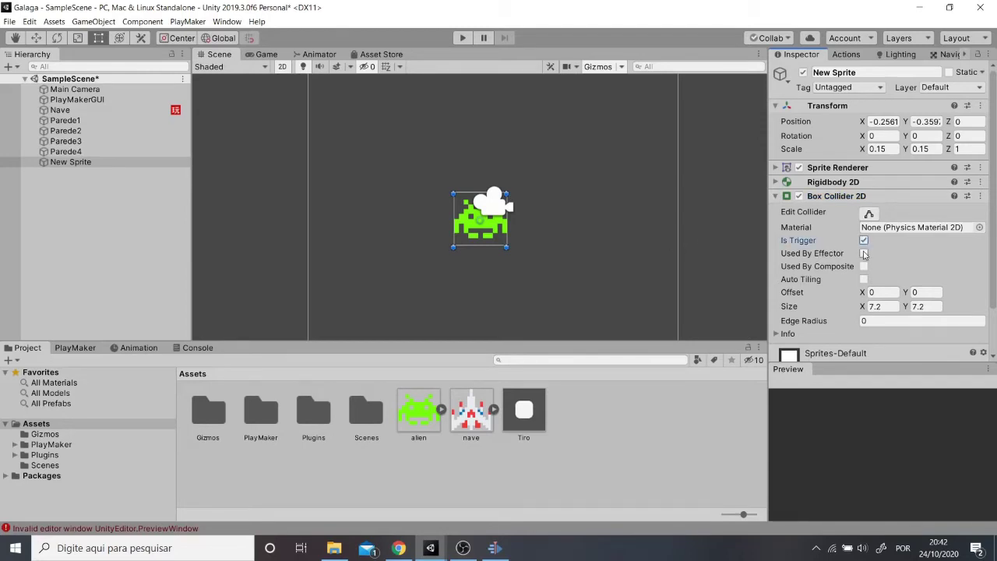
Pan and zoom the scene view to show the ship and the whole play area.
scroll(668, 270, down, 1)
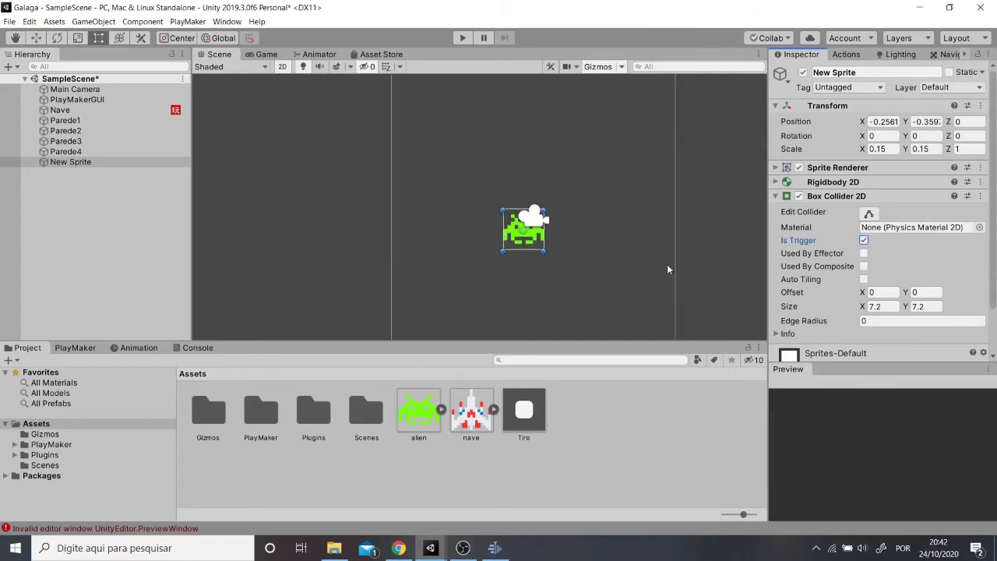
middle_drag(663, 278, 550, 231)
scroll(599, 272, down, 1)
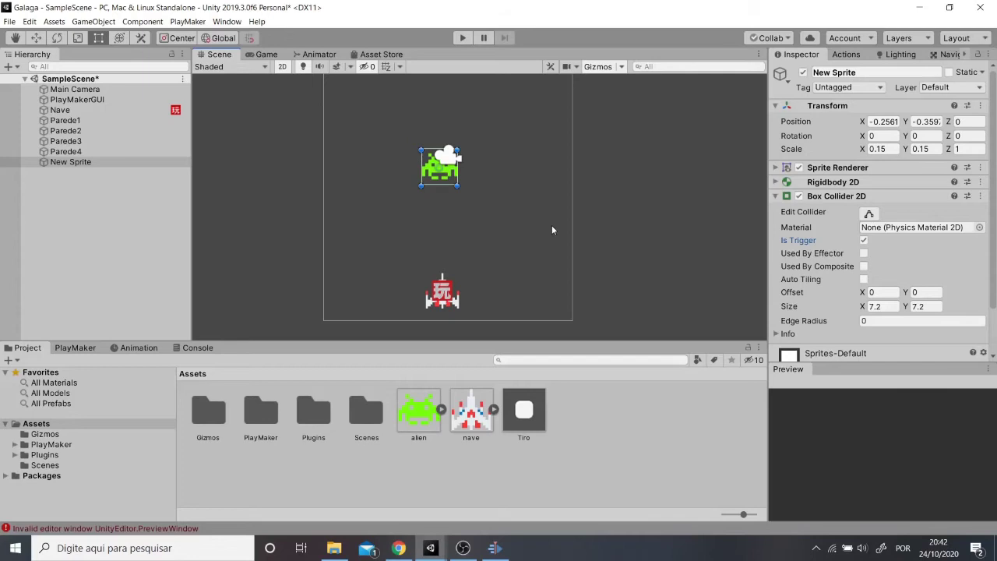
scroll(540, 223, down, 1)
scroll(541, 223, down, 1)
scroll(541, 223, down, 1)
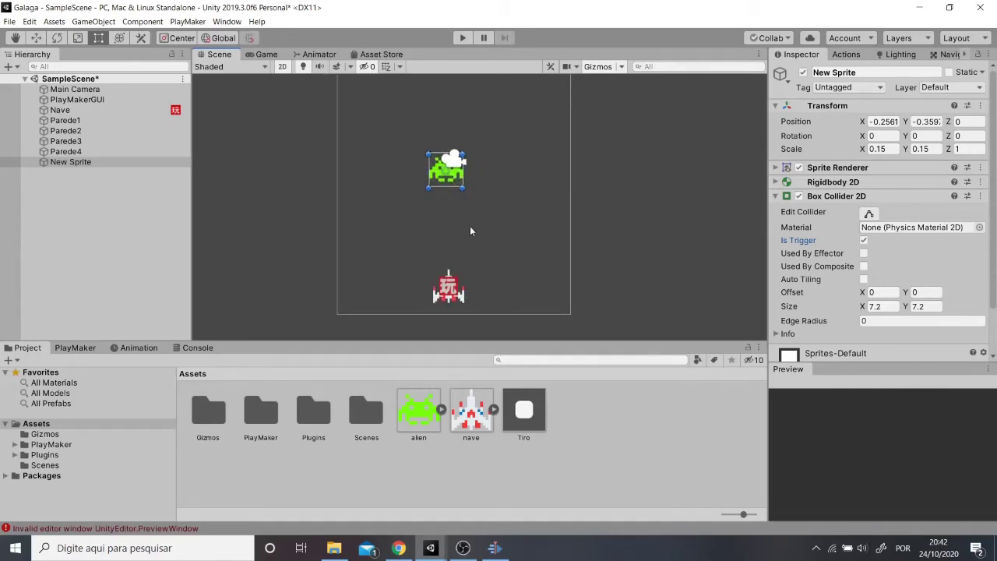
key(q)
drag(490, 210, 490, 256)
key(t)
scroll(461, 232, down, 2)
scroll(459, 249, up, 2)
Create and save a new tag named inimigo in the tag settings.
click(858, 88)
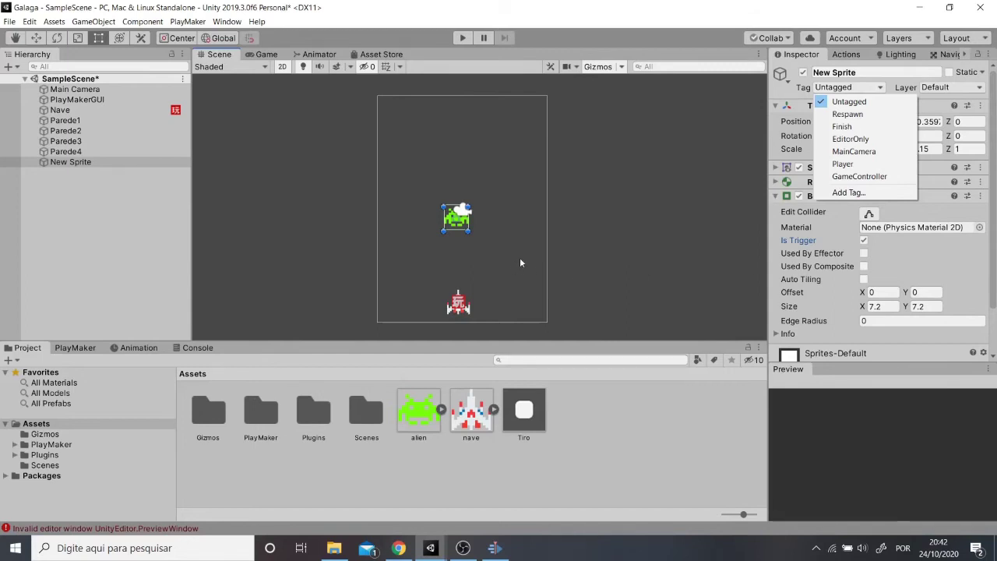
click(864, 196)
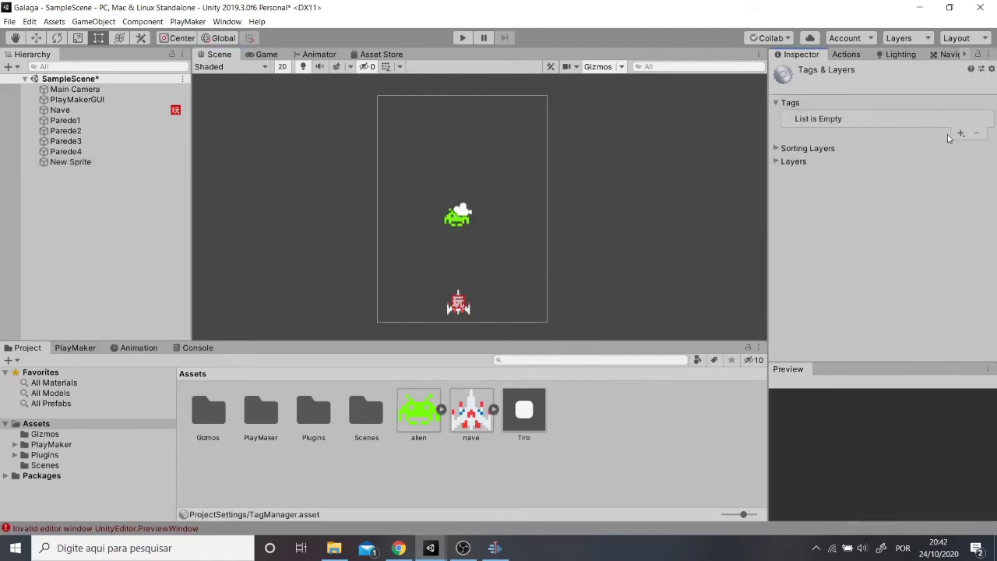
click(961, 134)
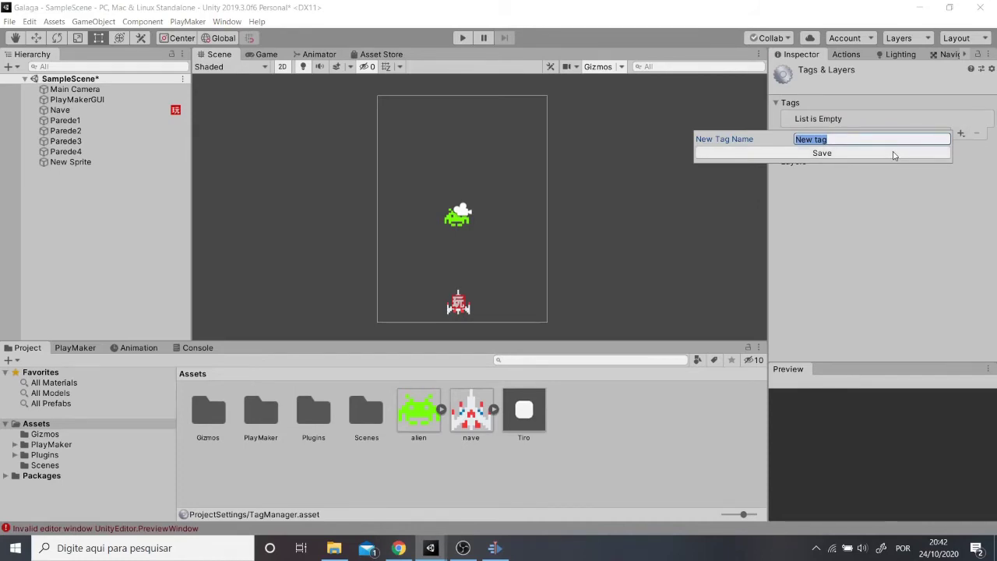
text(inimigo)
click(893, 155)
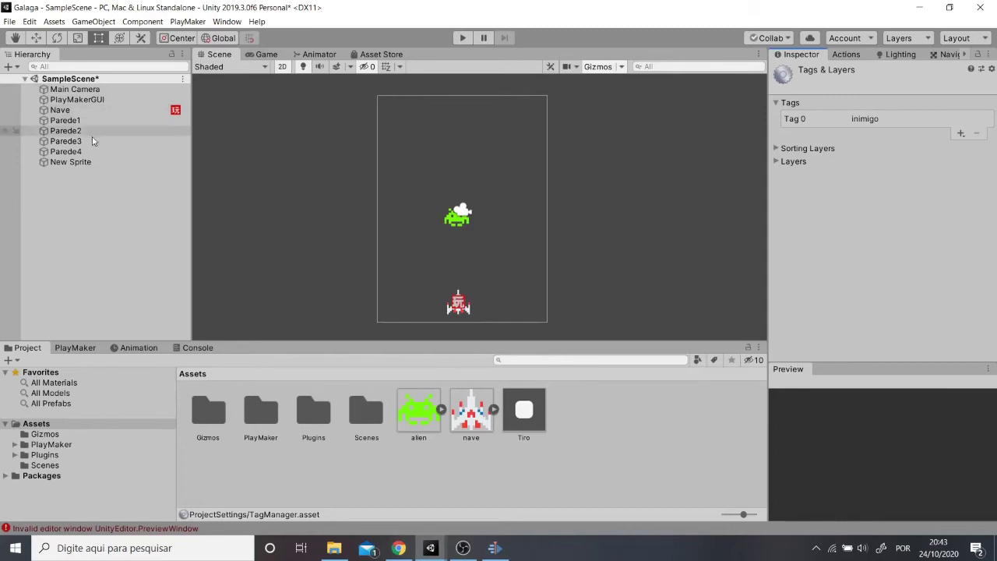
Tag the New Sprite as inimigo and rename it Alien.
click(82, 162)
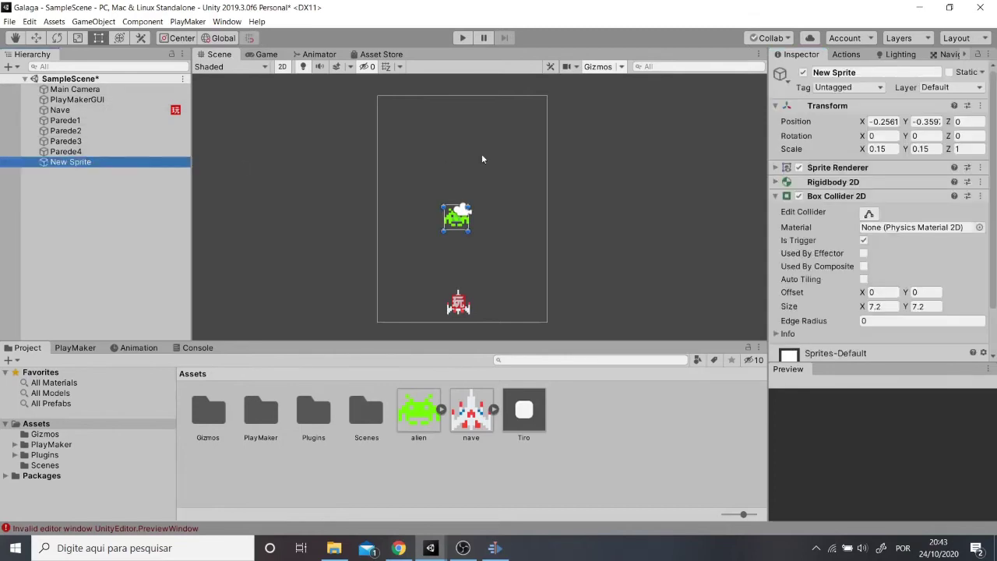
click(848, 88)
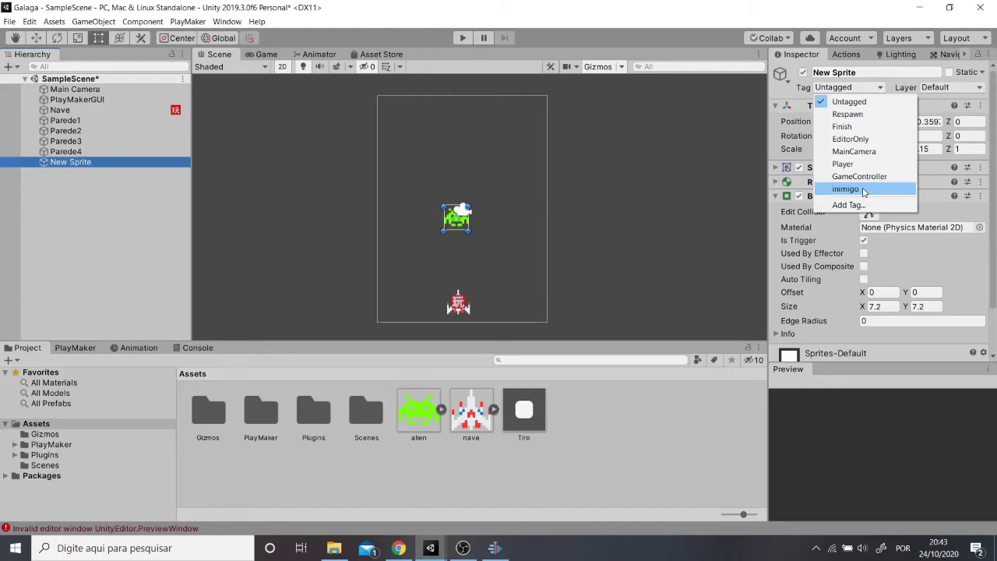
click(863, 189)
double_click(877, 68)
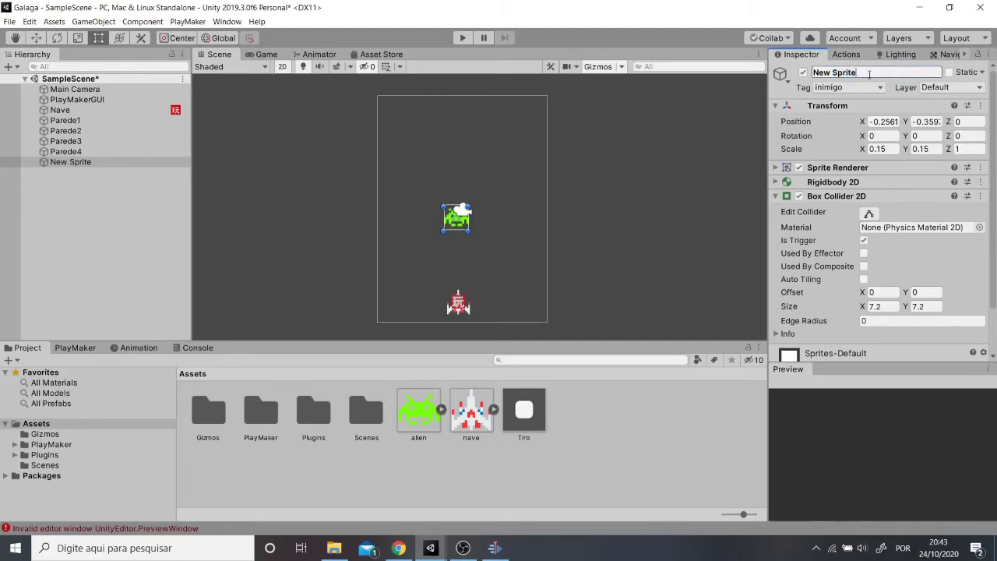
drag(869, 78, 813, 74)
text(A)
key(Return)
scroll(894, 241, down, 2)
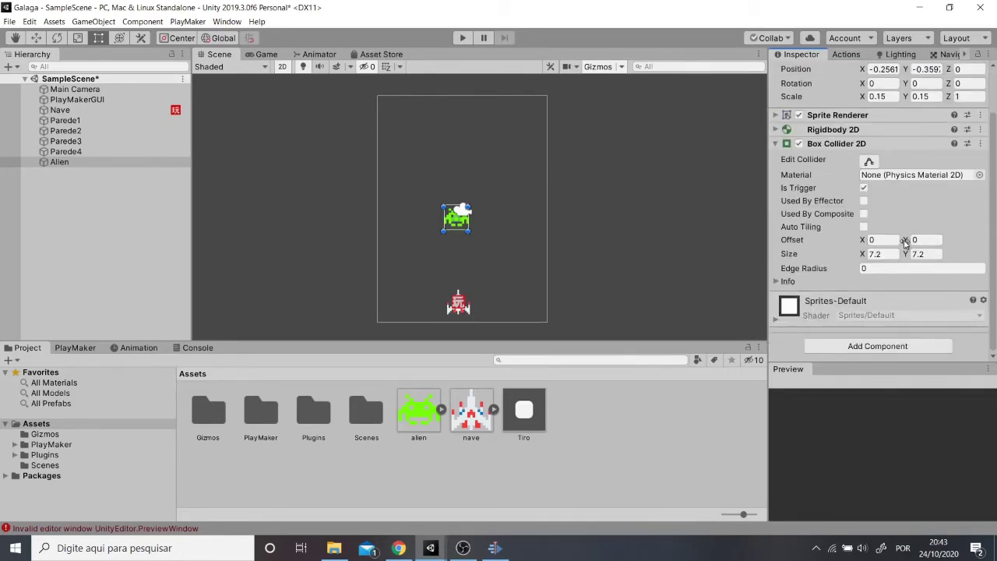
scroll(904, 243, up, 2)
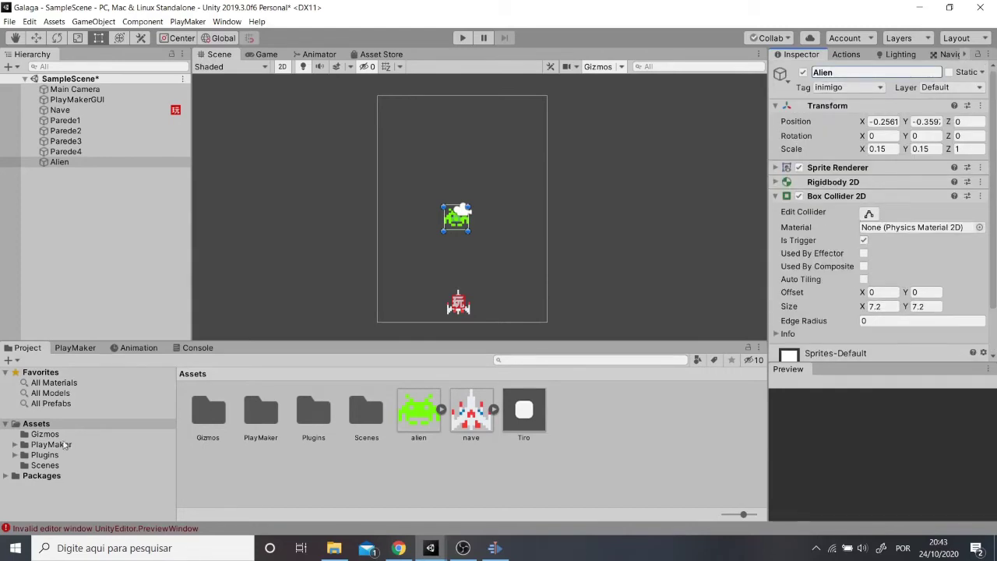
Add a new PlayMaker FSM to the Alien object.
click(73, 351)
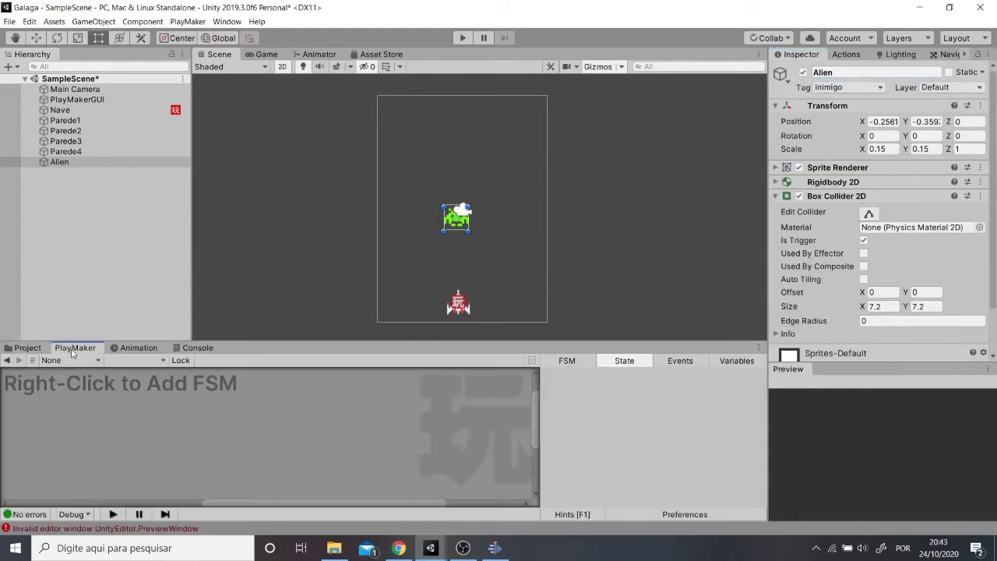
right_click(134, 394)
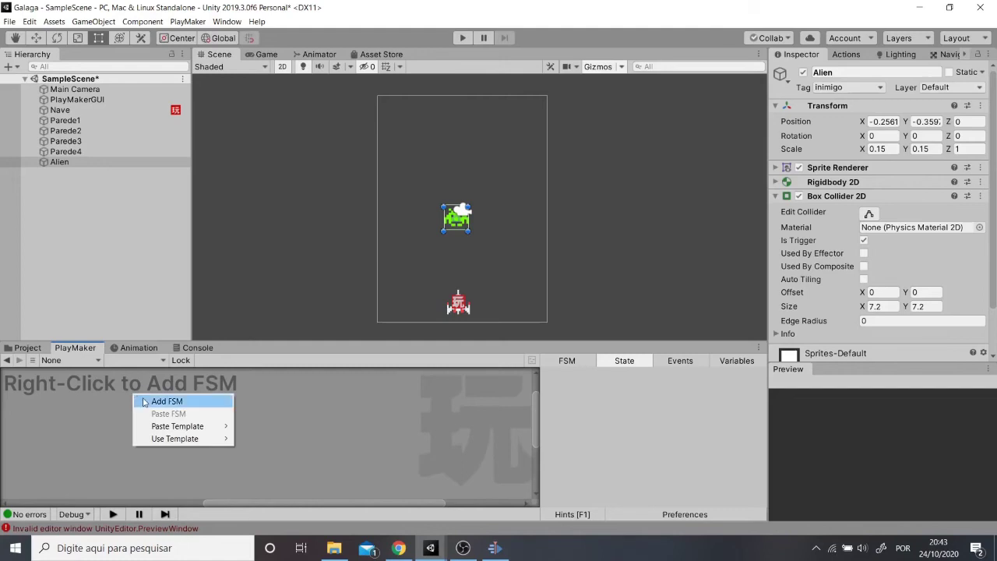
click(138, 397)
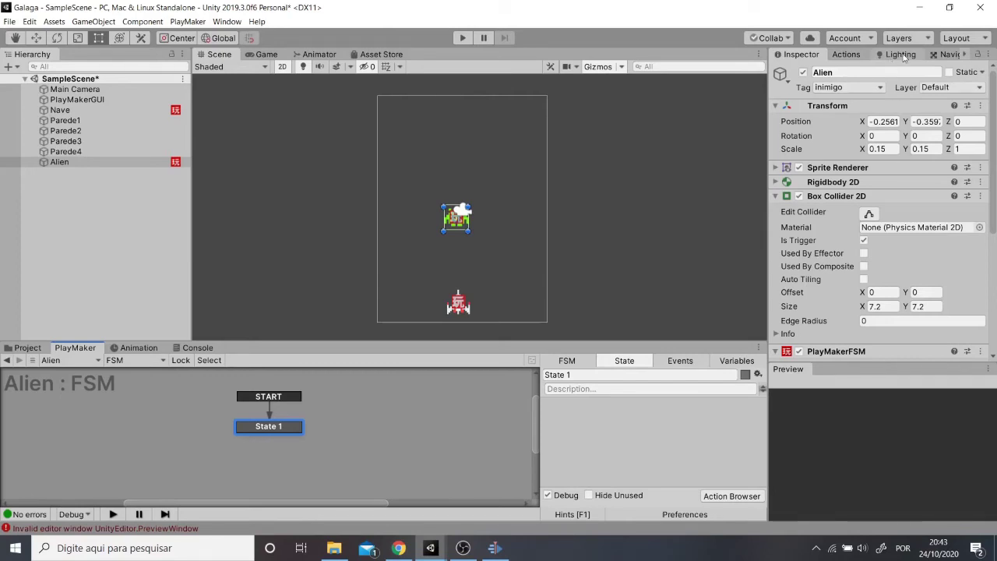
Add a Set Velocity 2d action to State 1 with Vector Y set to -7.
click(849, 57)
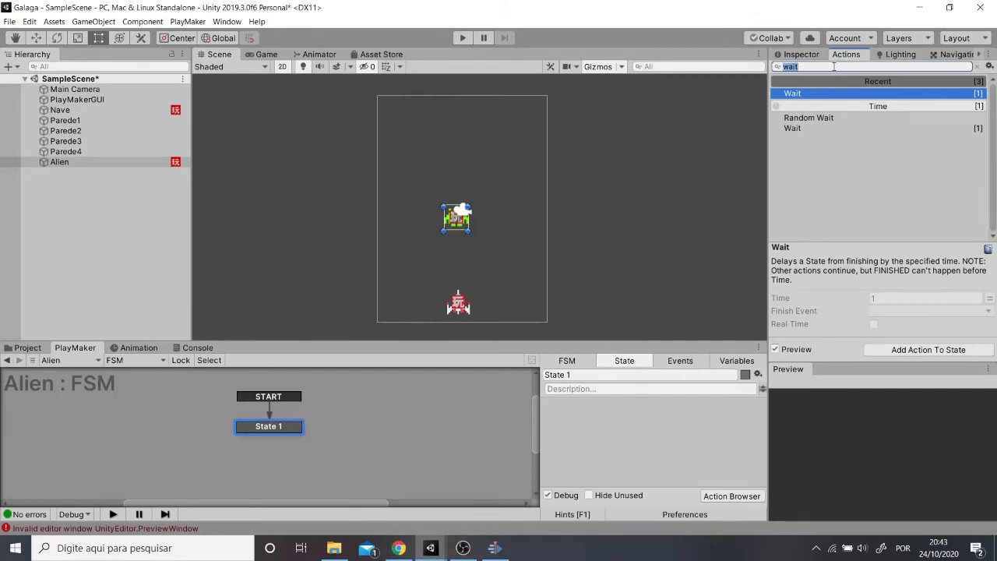
text(set 2d)
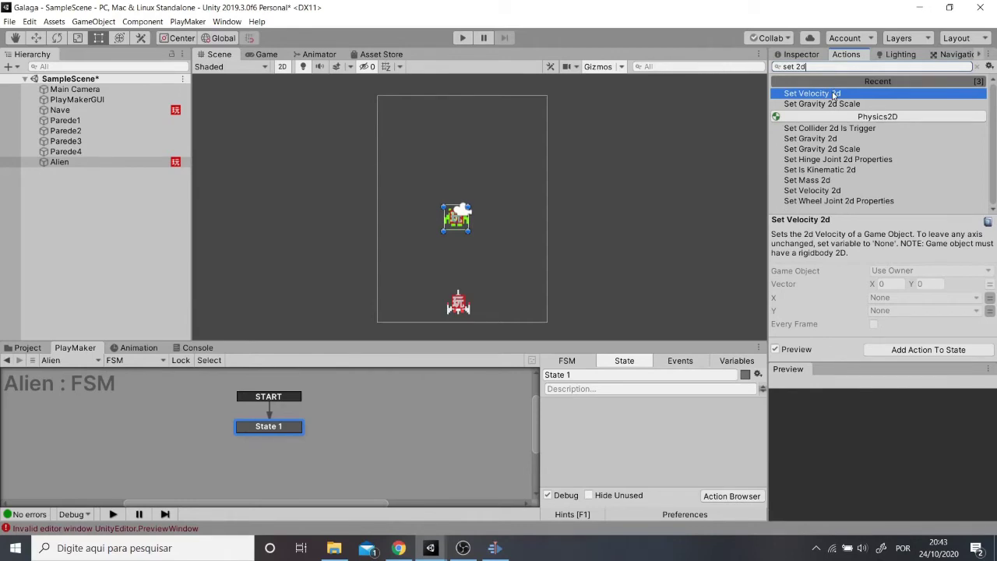
double_click(833, 95)
click(695, 421)
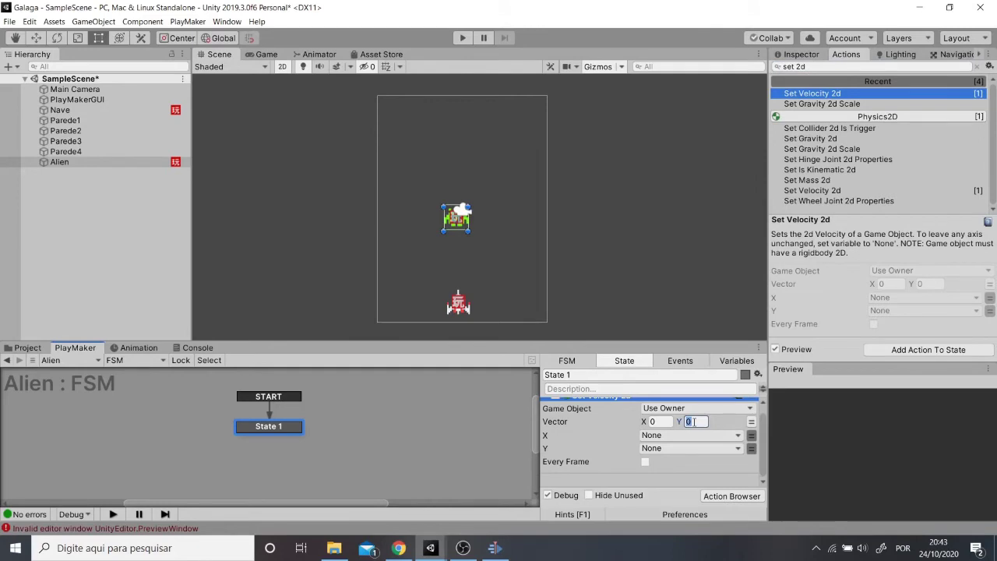
text(-)
text(7)
scroll(589, 435, up, 1)
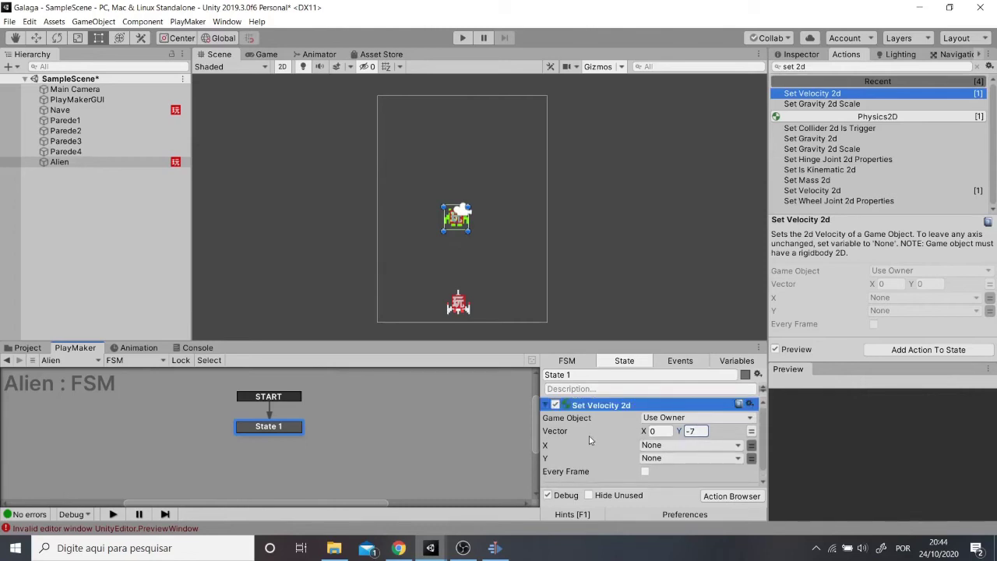
scroll(590, 445, down, 1)
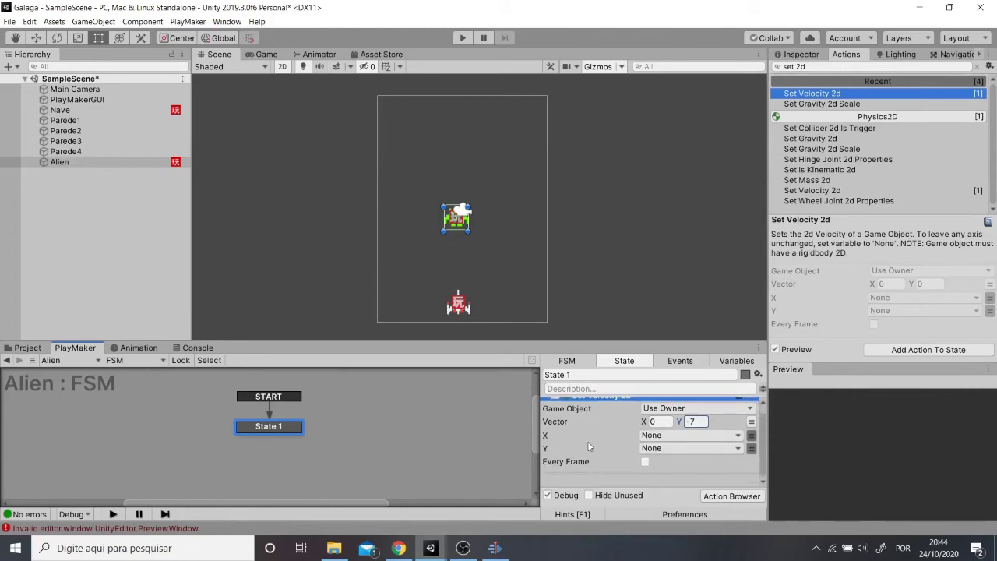
click(703, 499)
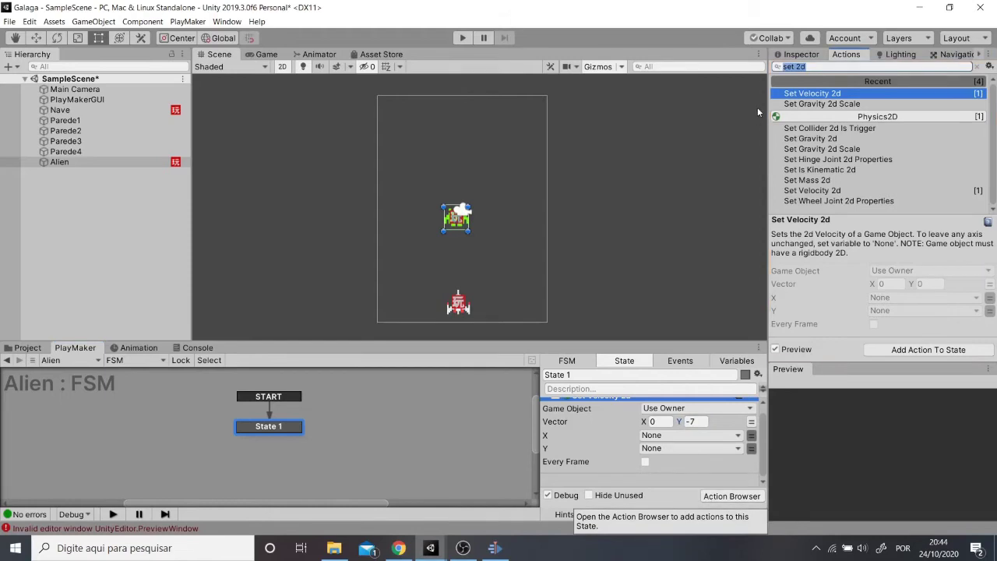
Add a 3-second Wait action to State 1, placed after Set Velocity 2d.
text(wait)
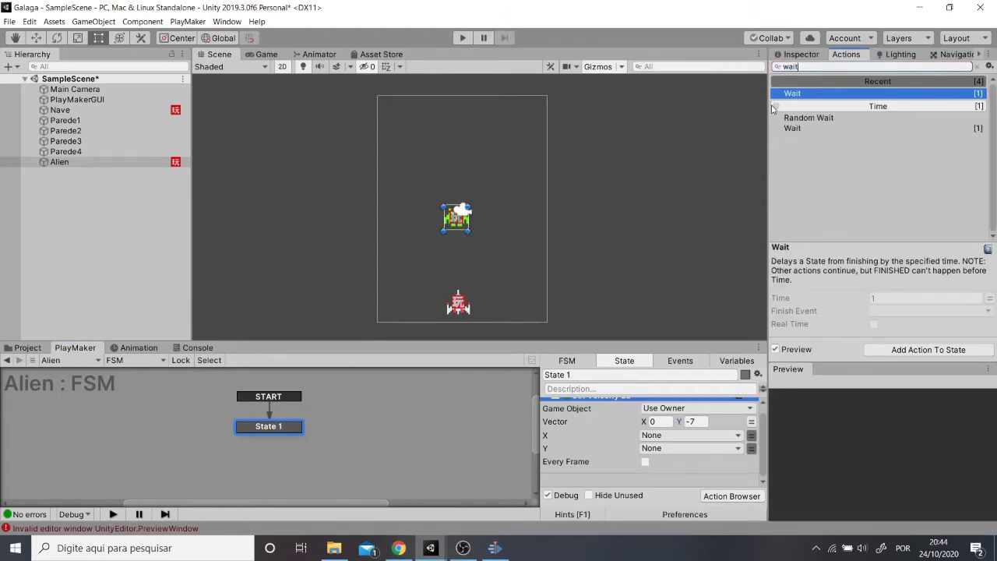
key(Return)
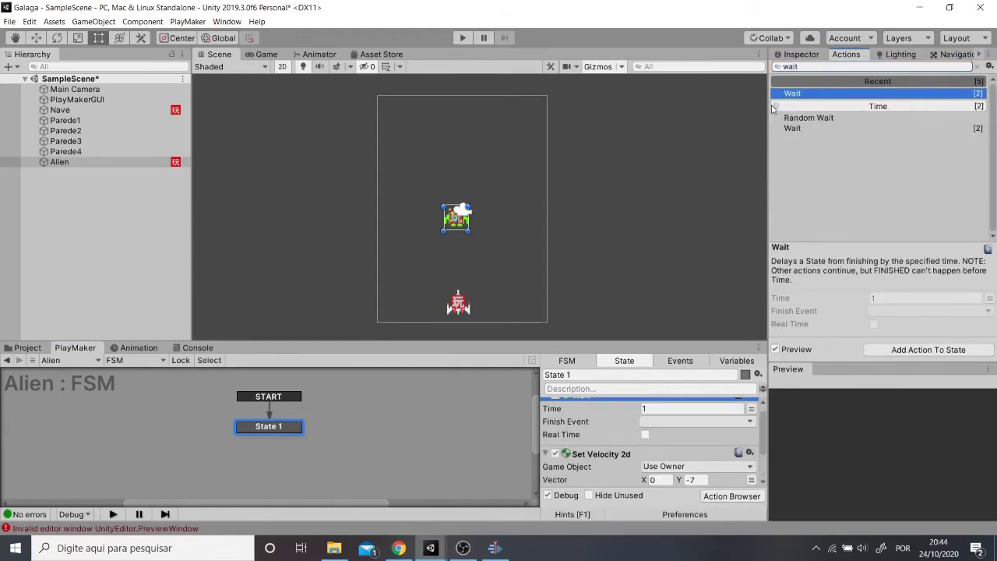
click(620, 402)
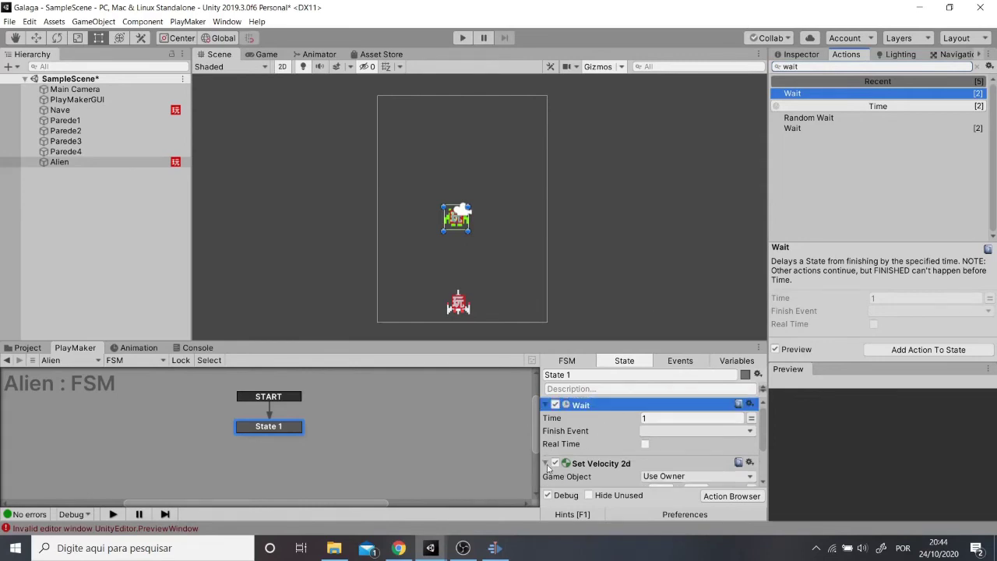
drag(589, 471, 594, 410)
click(657, 433)
double_click(658, 433)
text(3)
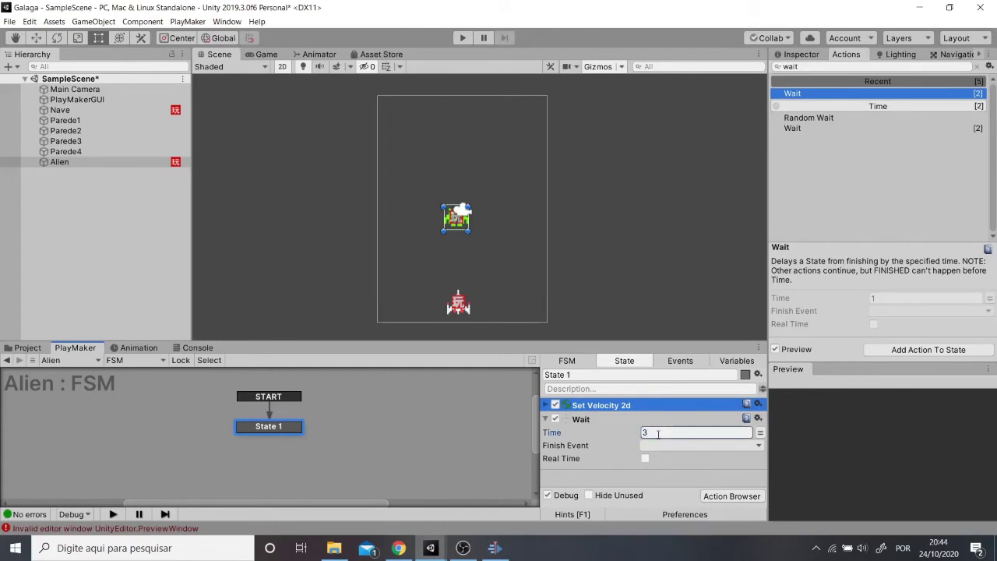
Create a new event named morreu as the Wait action's finish event.
click(661, 446)
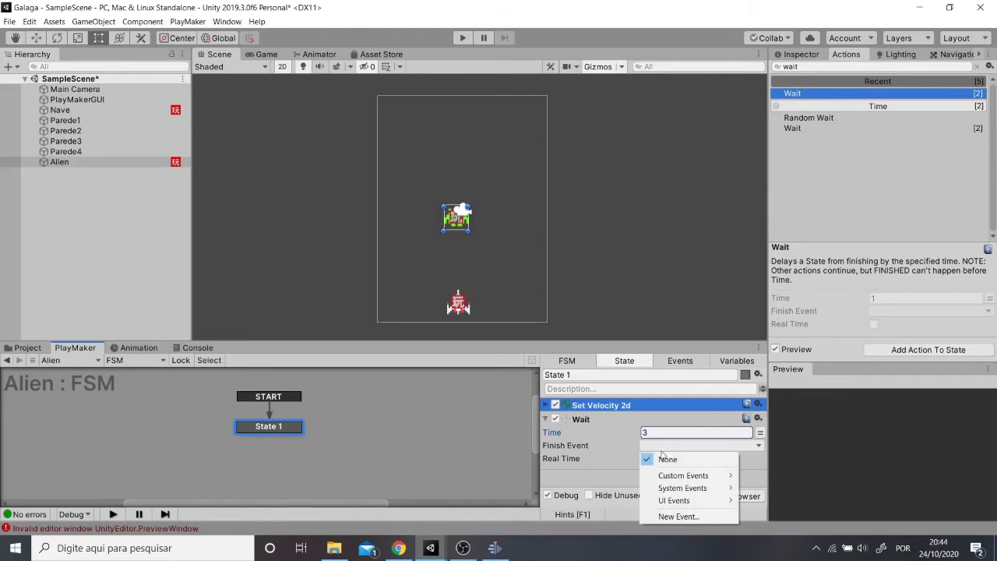
click(664, 458)
right_click(285, 427)
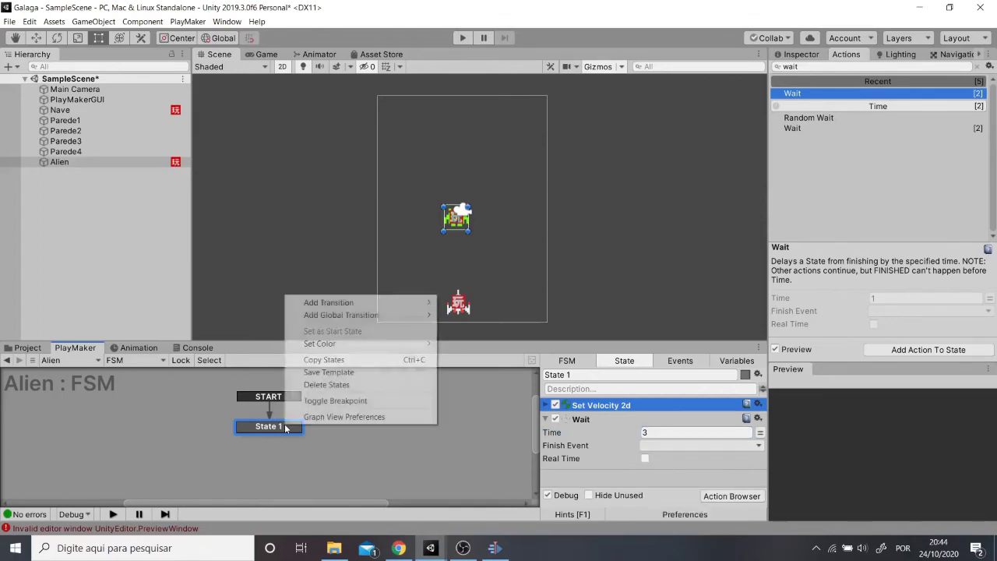
click(386, 460)
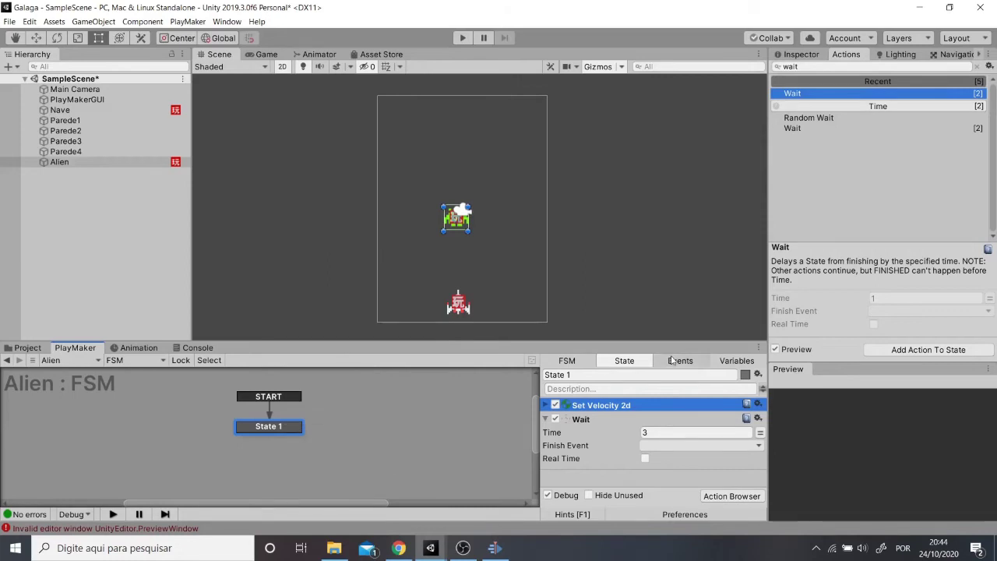
click(676, 447)
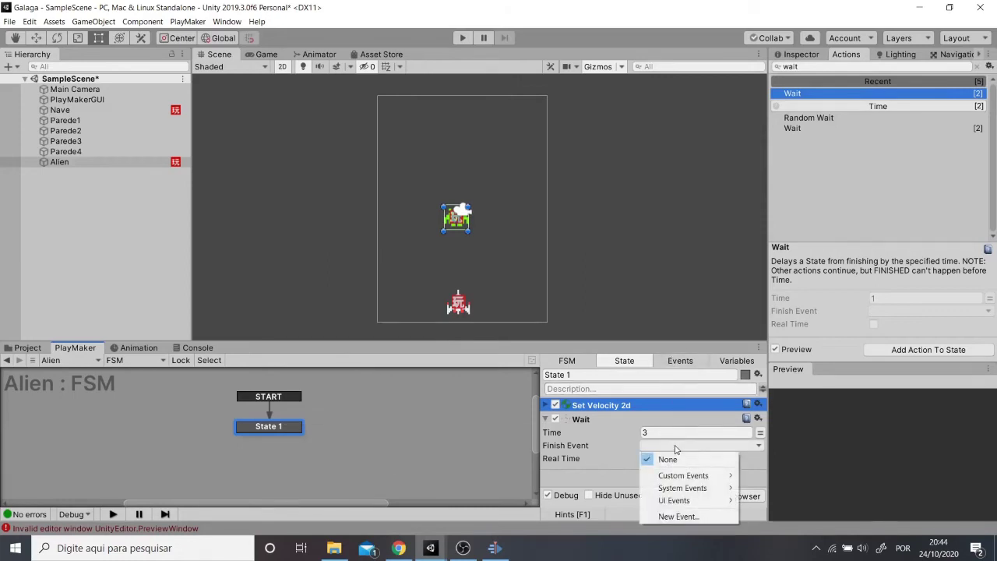
mouse_move(682, 475)
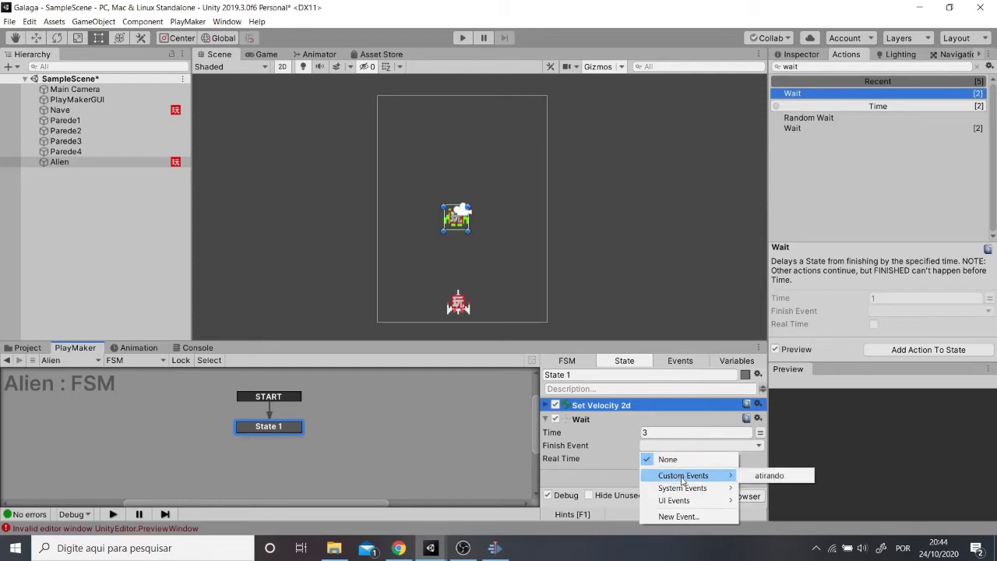
click(678, 517)
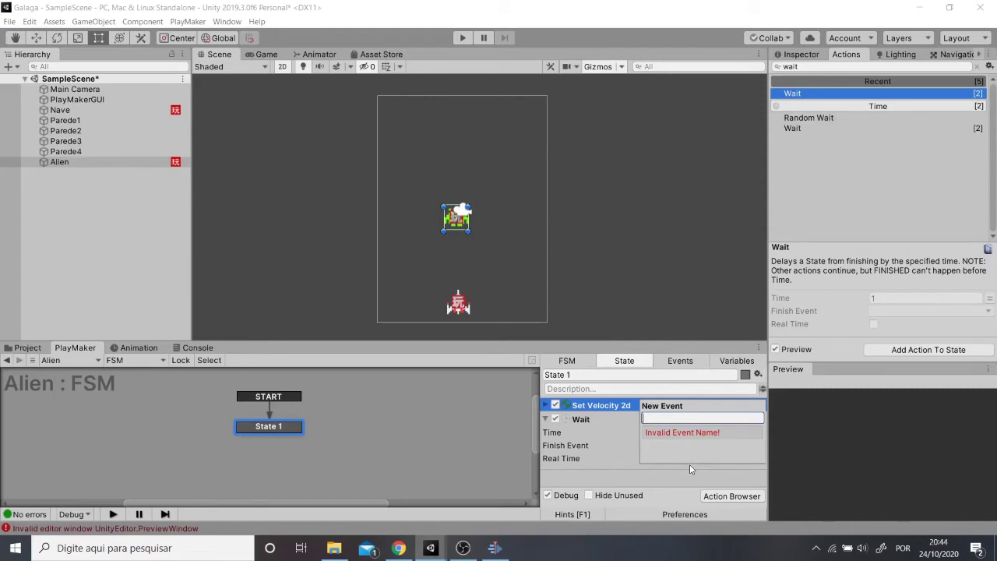
text(morreu)
key(Return)
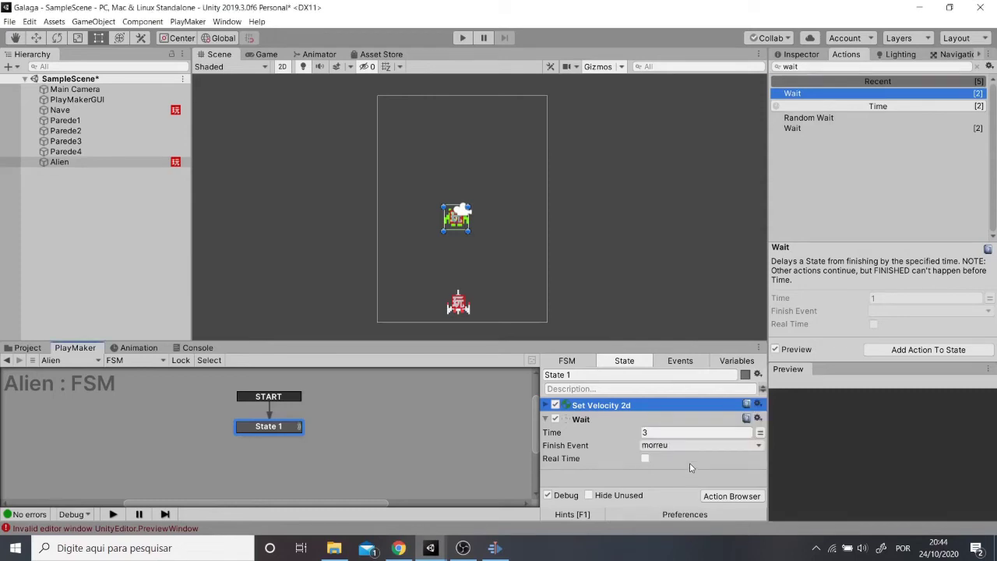
Give State 1 a morreu transition and rename it vivo.
right_click(264, 426)
mouse_move(356, 305)
click(448, 305)
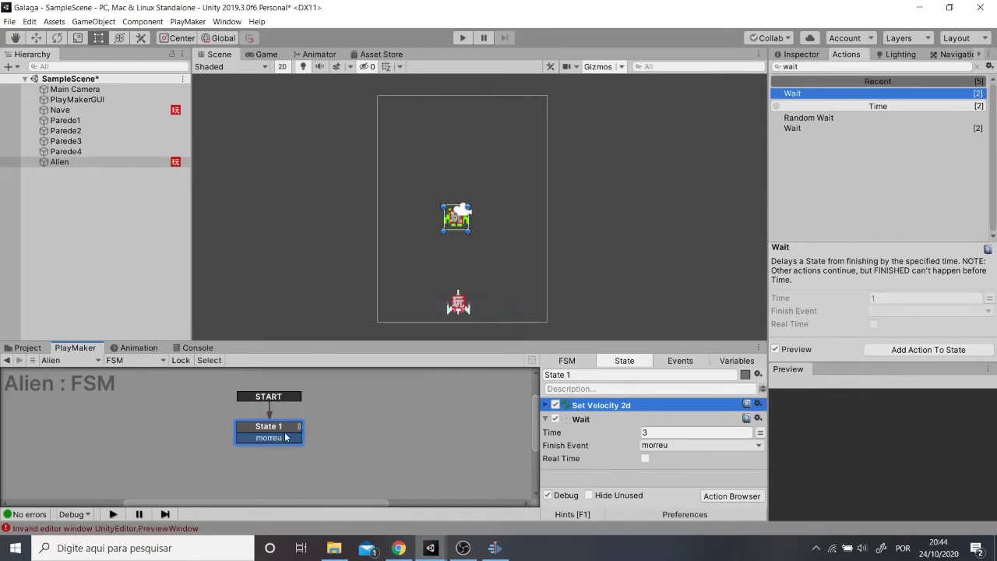
click(581, 374)
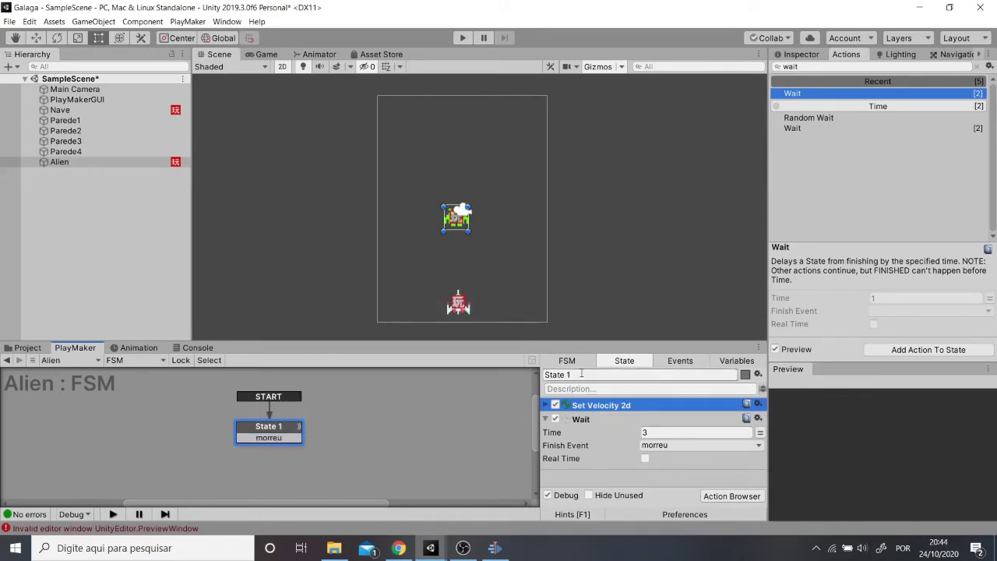
text(vivo)
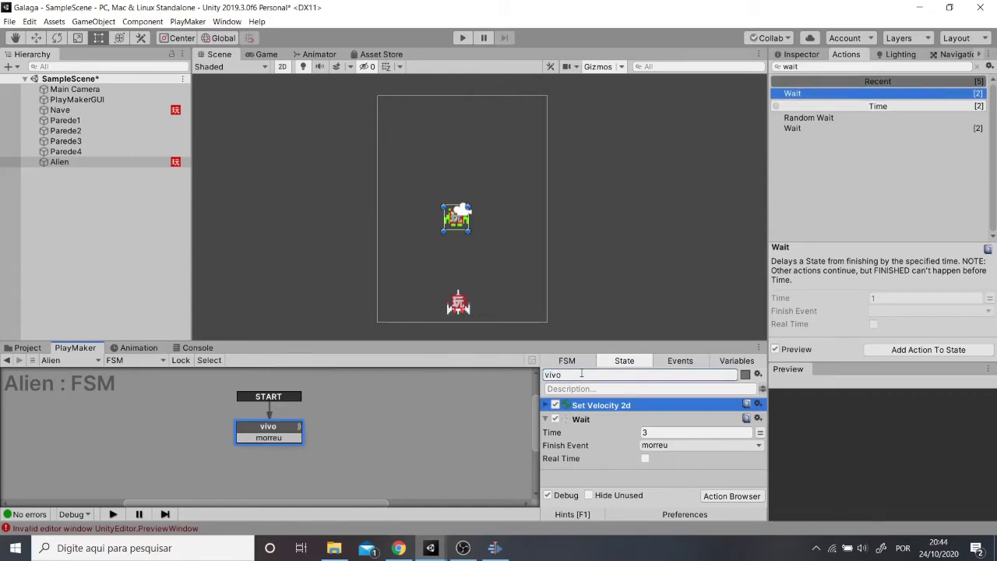
Add a new state named morto as the target of the morreu transition.
right_click(362, 471)
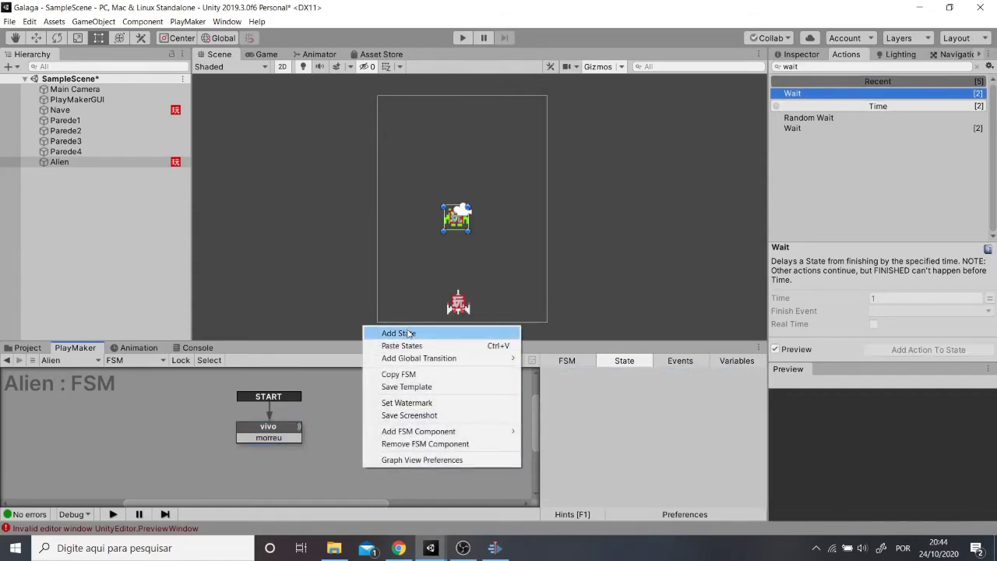
click(411, 331)
drag(409, 448, 410, 423)
mouse_move(295, 438)
mouse_down()
mouse_move(372, 426)
mouse_move(392, 434)
mouse_up()
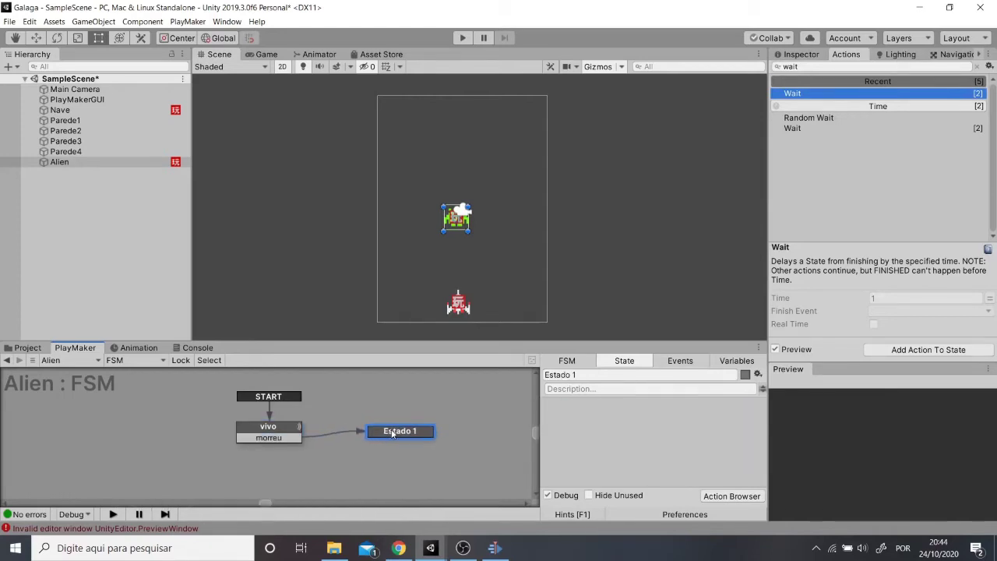
click(570, 375)
text(morto)
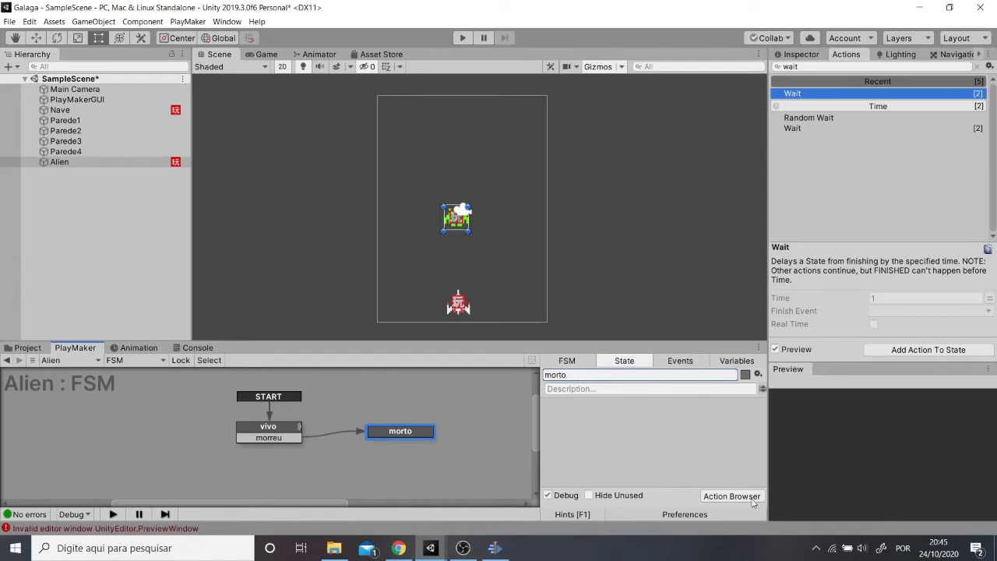
click(799, 68)
Search 'destroy' and add the Destroy Self action to the morto state.
double_click(820, 68)
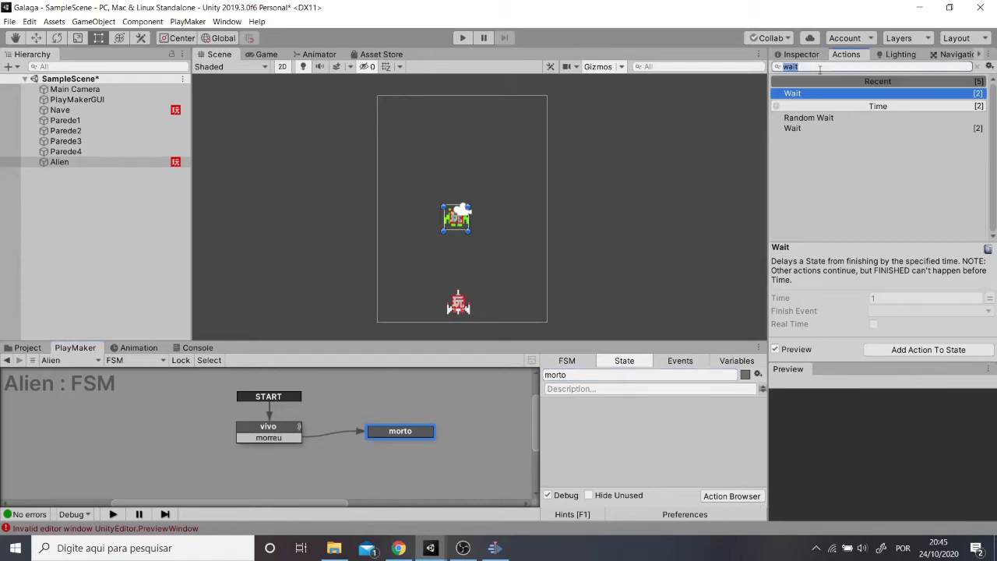
text(destroy)
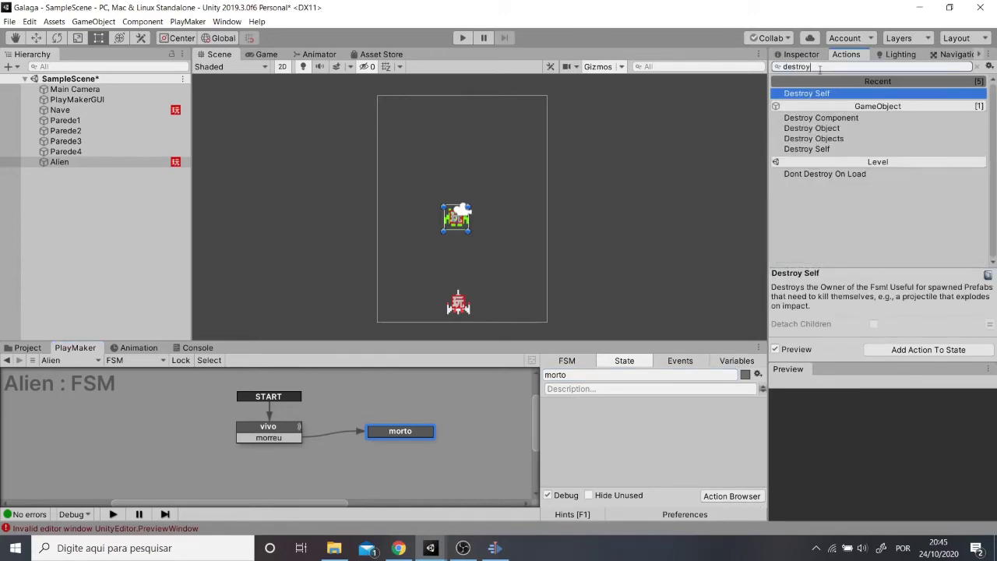
double_click(814, 93)
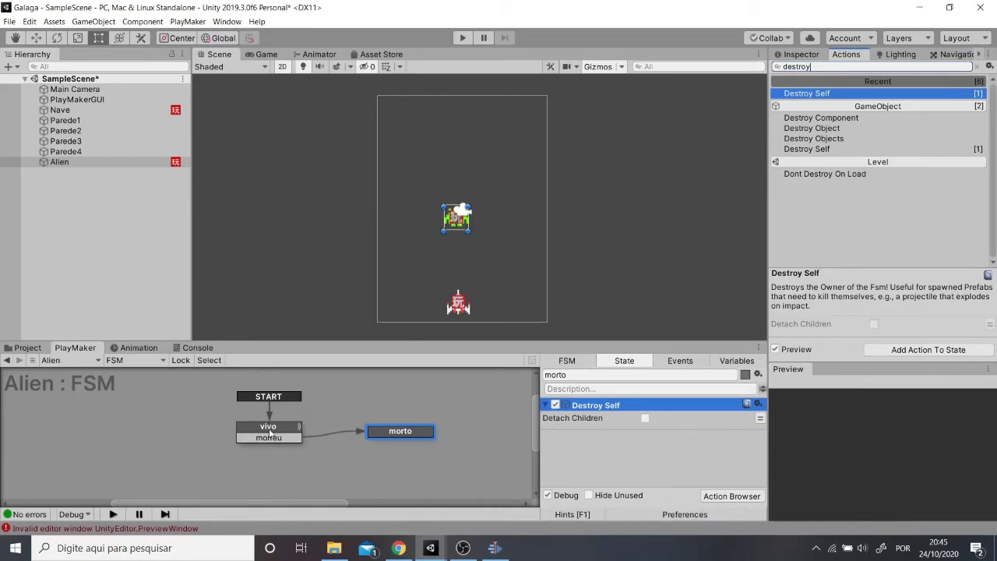
click(269, 433)
drag(395, 434, 410, 445)
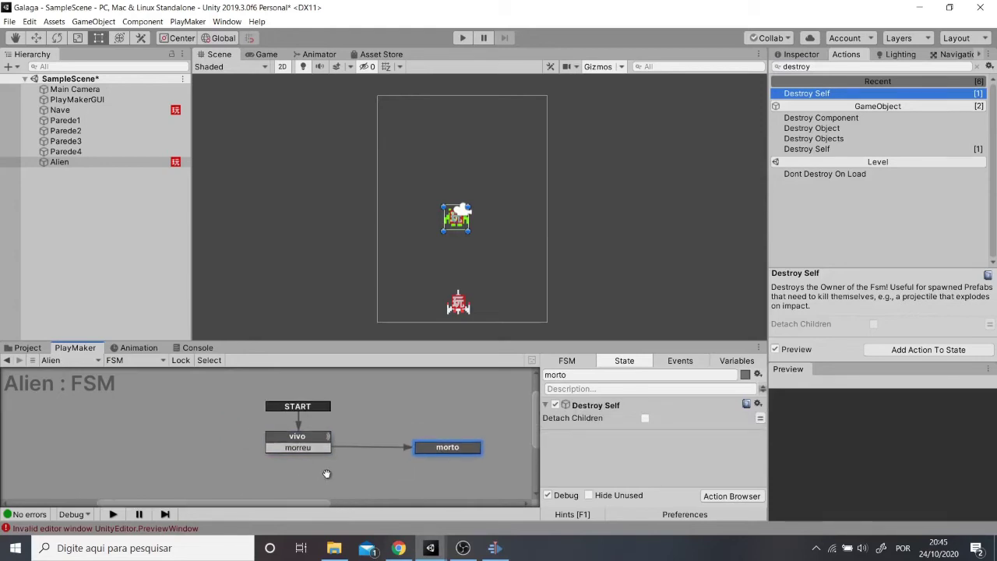
Add a Trigger2D Event action using On Trigger Enter 2D to the vivo state.
click(315, 446)
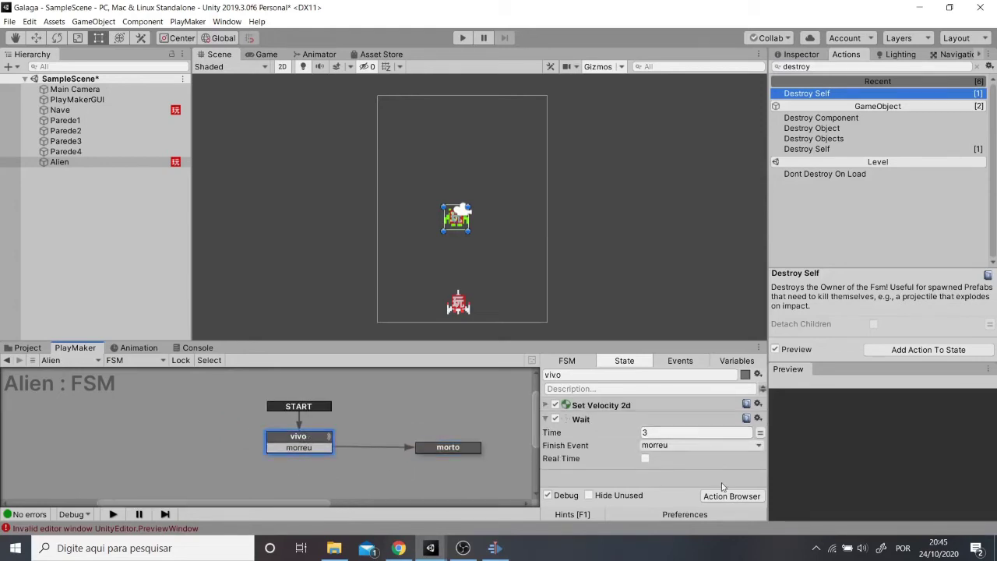
click(831, 65)
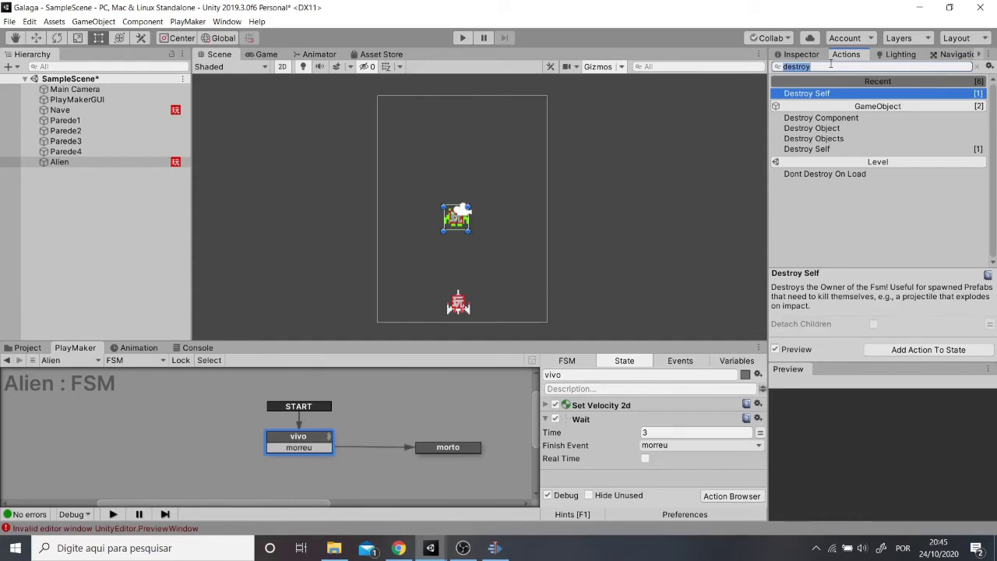
text(trigger)
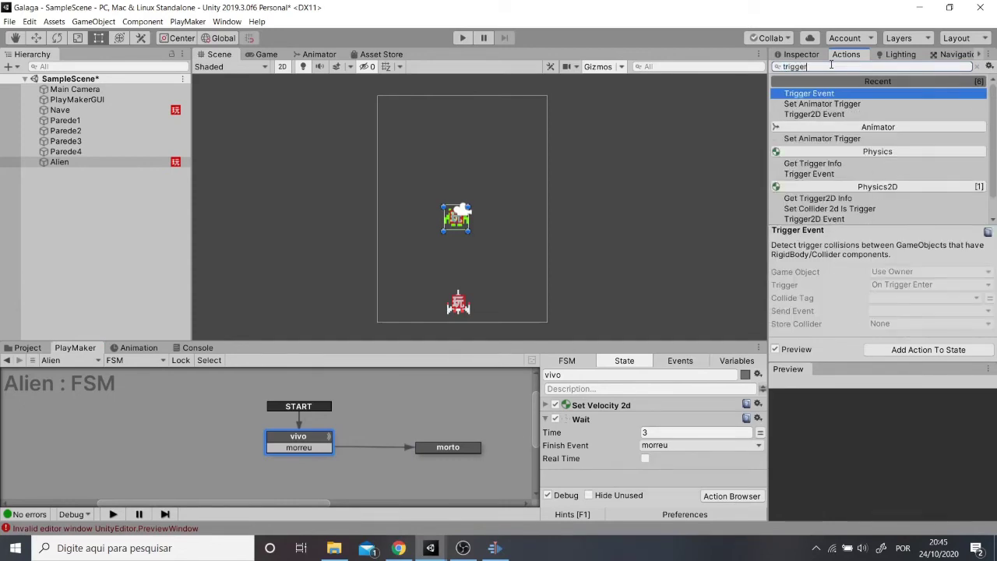
click(818, 115)
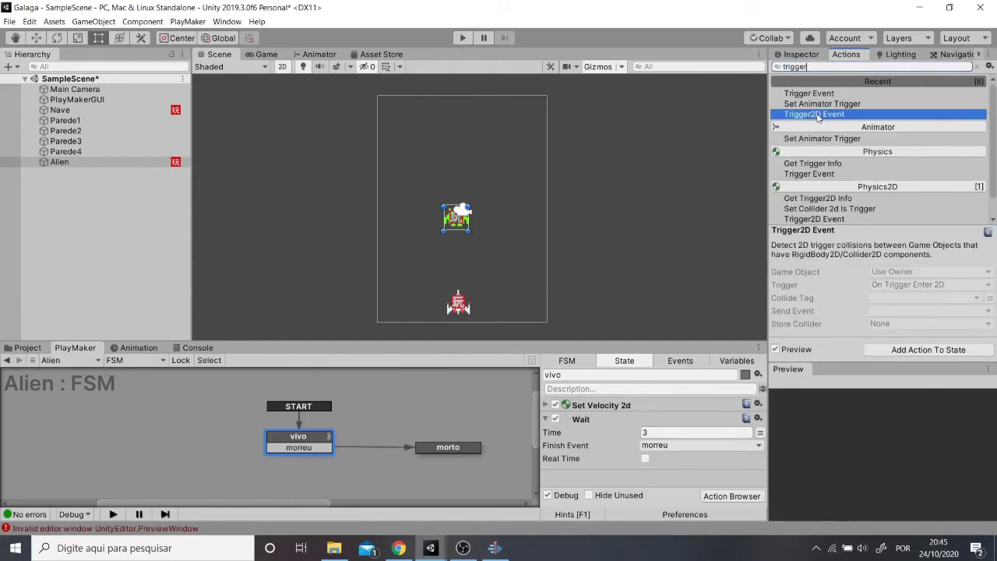
double_click(817, 115)
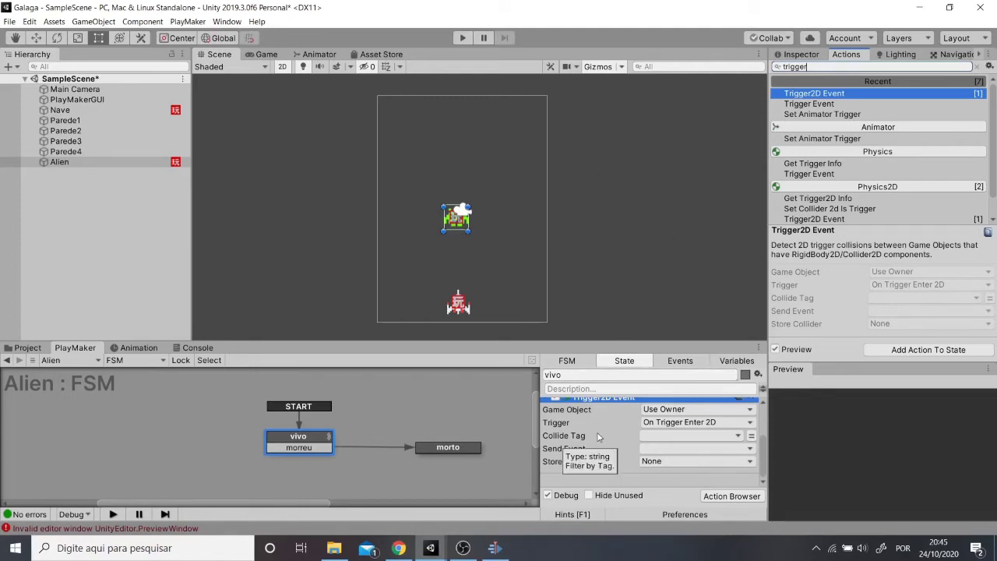
click(658, 438)
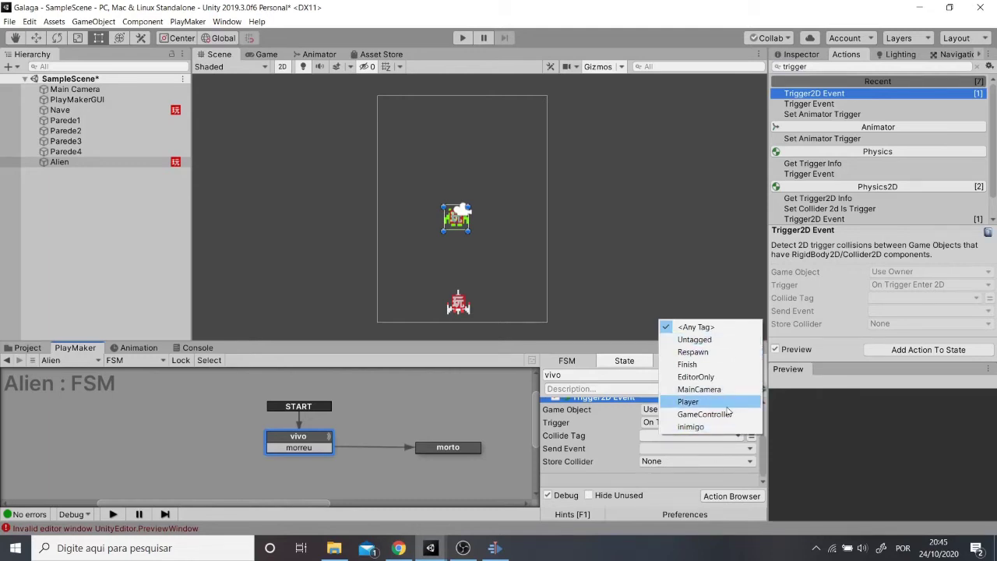
click(579, 445)
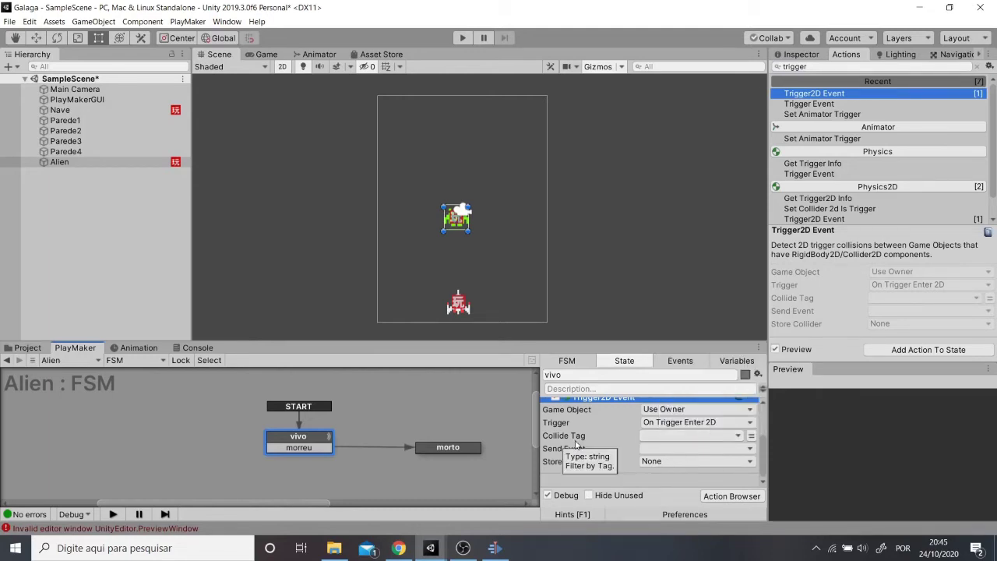
Open the Tiro bullet prefab in Prefab Mode and frame its sprite.
click(32, 351)
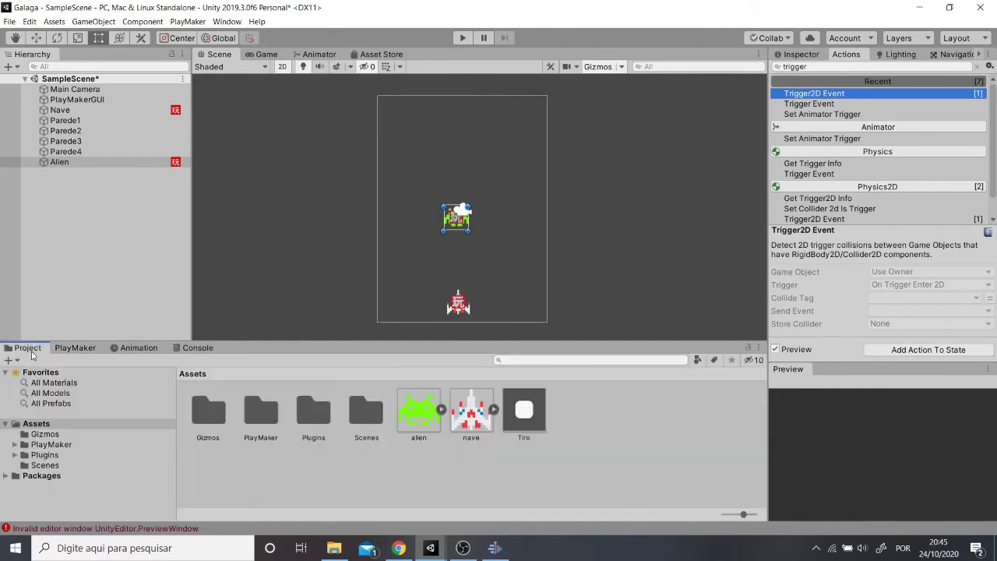
click(526, 413)
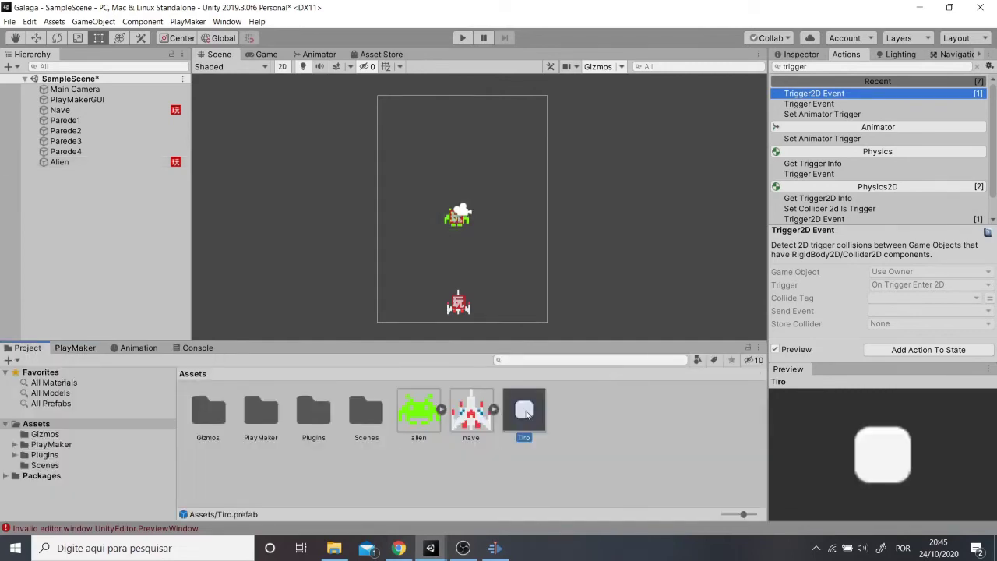
double_click(525, 413)
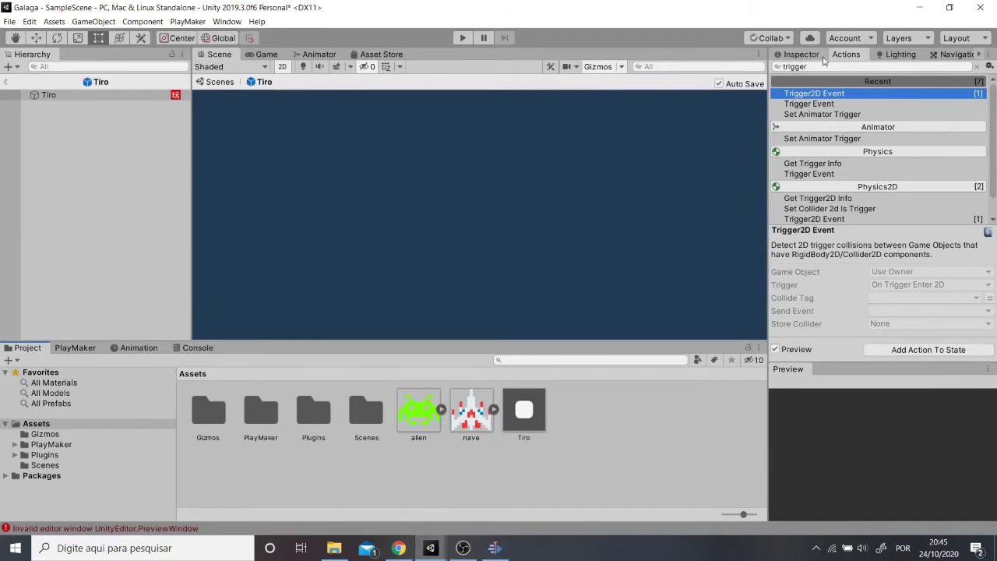
click(802, 53)
middle_drag(452, 187, 296, 182)
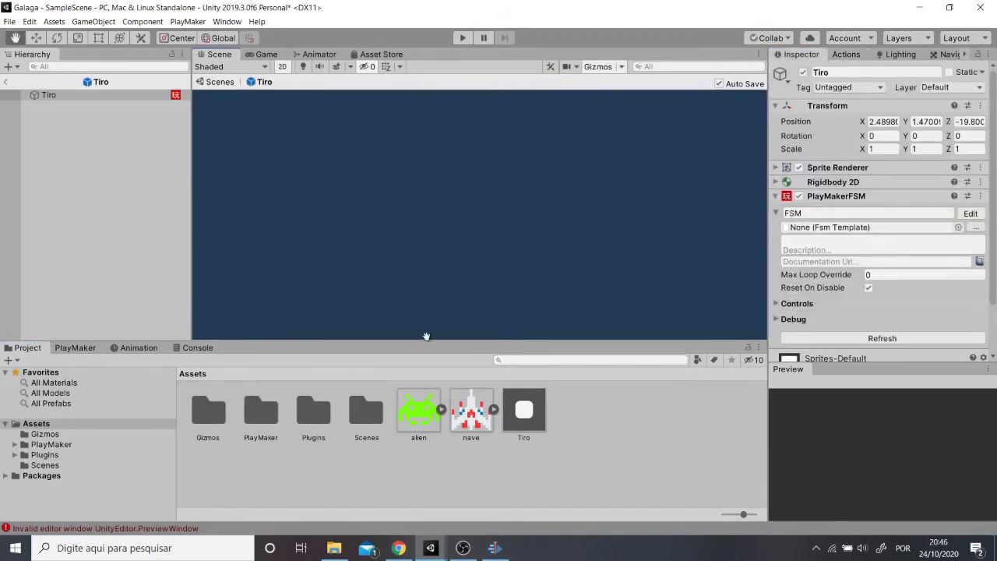
double_click(138, 93)
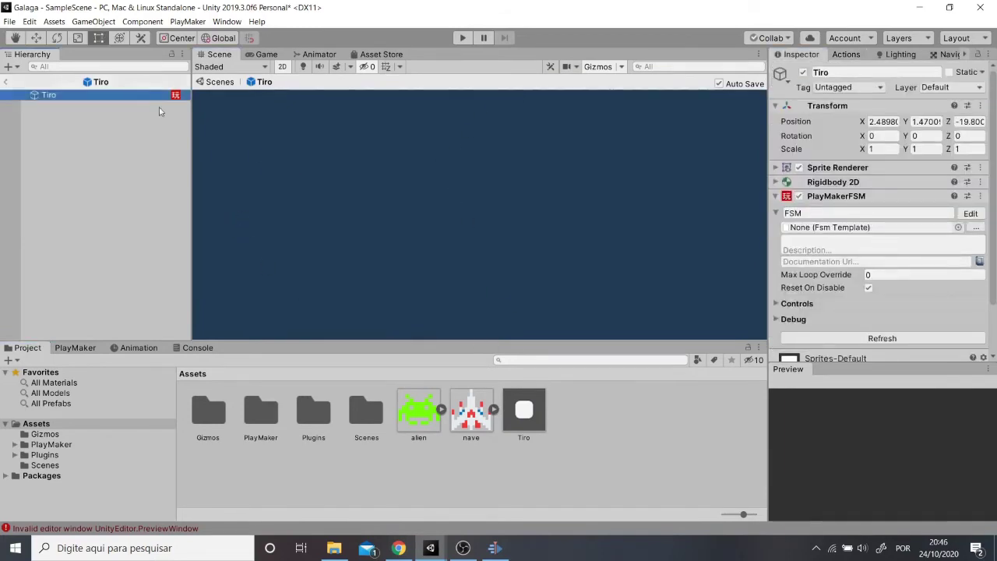
Create a new tag named tiro in the tag settings.
click(834, 87)
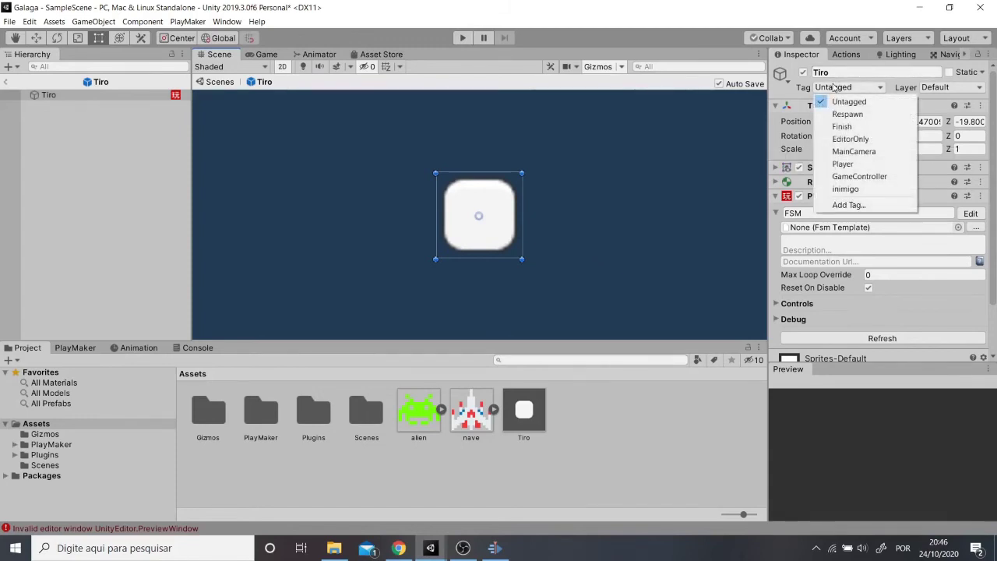
click(853, 207)
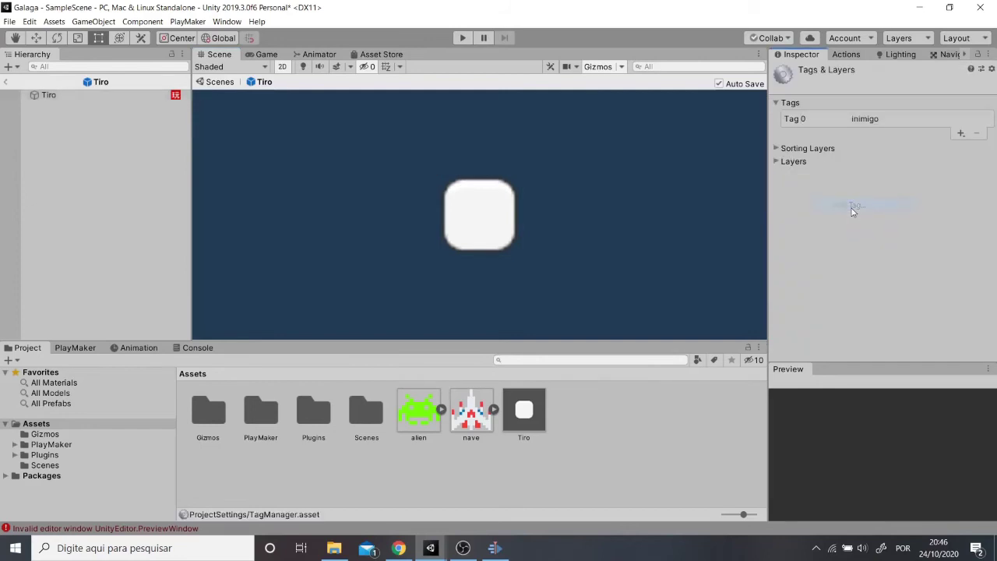
click(959, 134)
text(tiro)
key(Return)
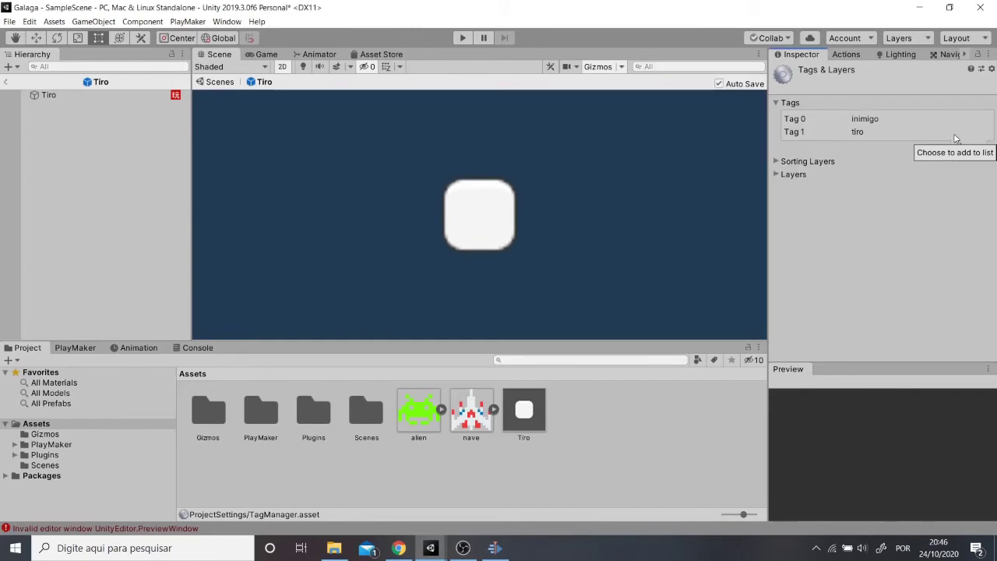
click(89, 106)
Set the Tiro prefab's tag to tiro and return to SampleScene.
click(144, 95)
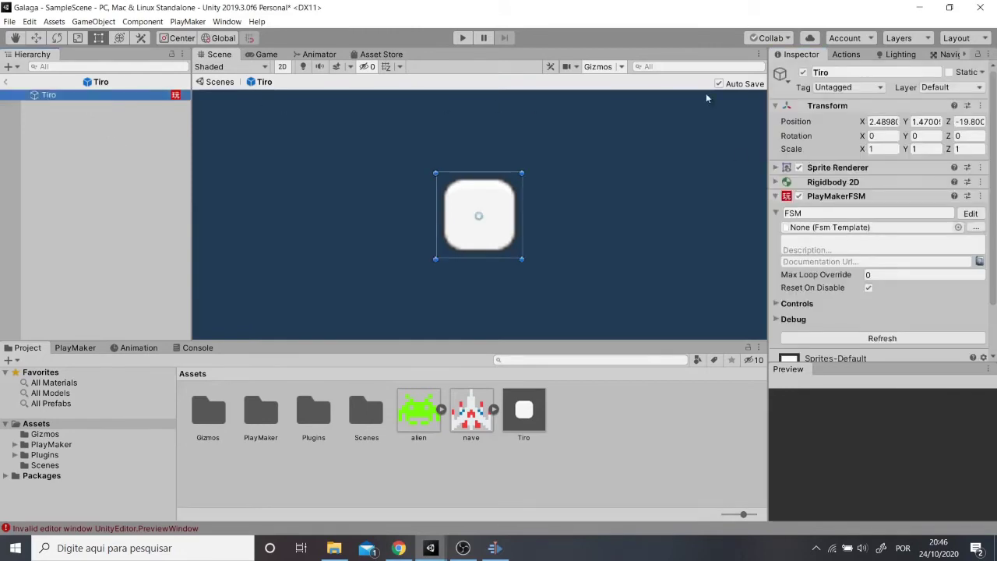
click(837, 89)
click(872, 201)
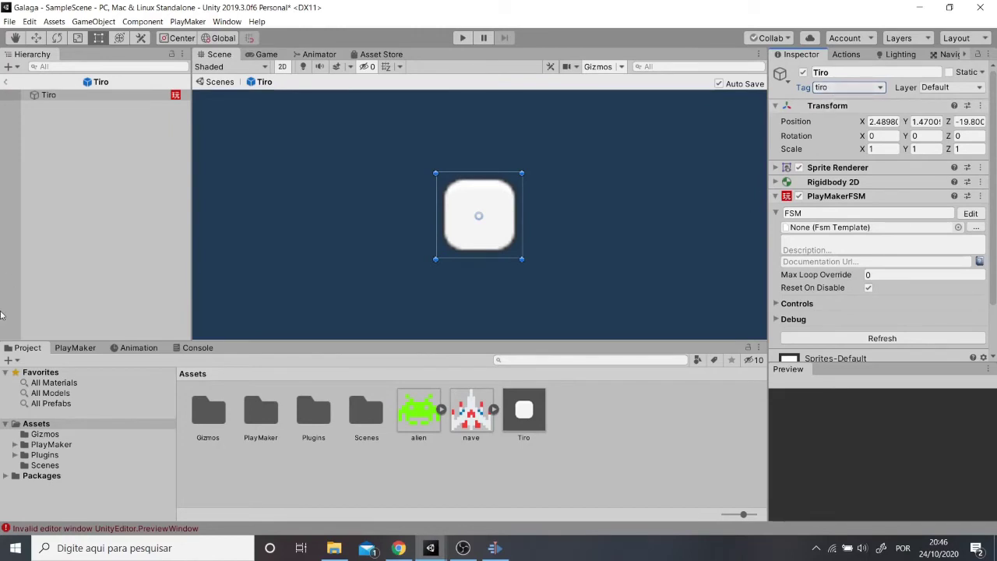
click(5, 81)
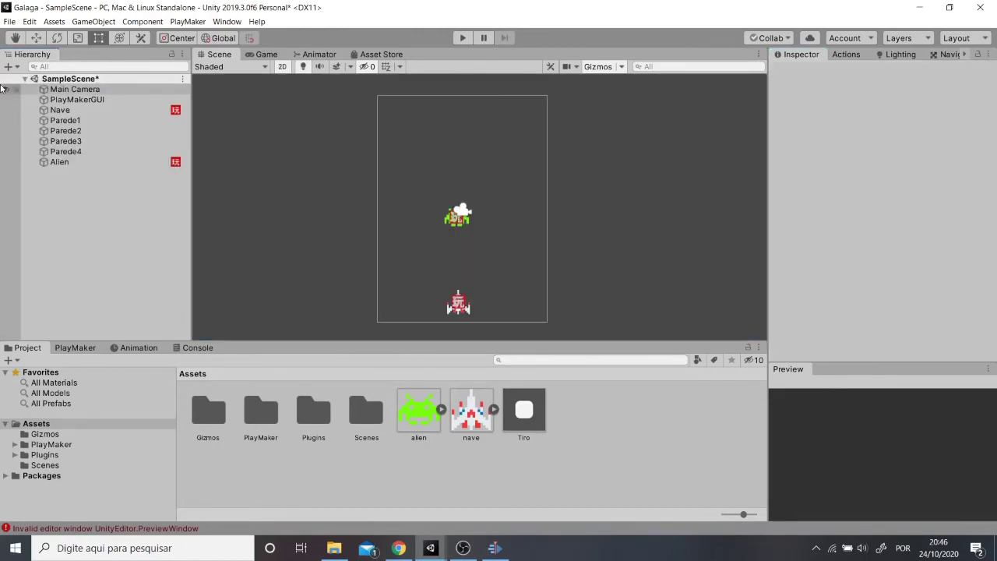
Set the Alien's Trigger2D Event to Collide Tag tiro and Send Event morreu.
click(90, 163)
click(75, 347)
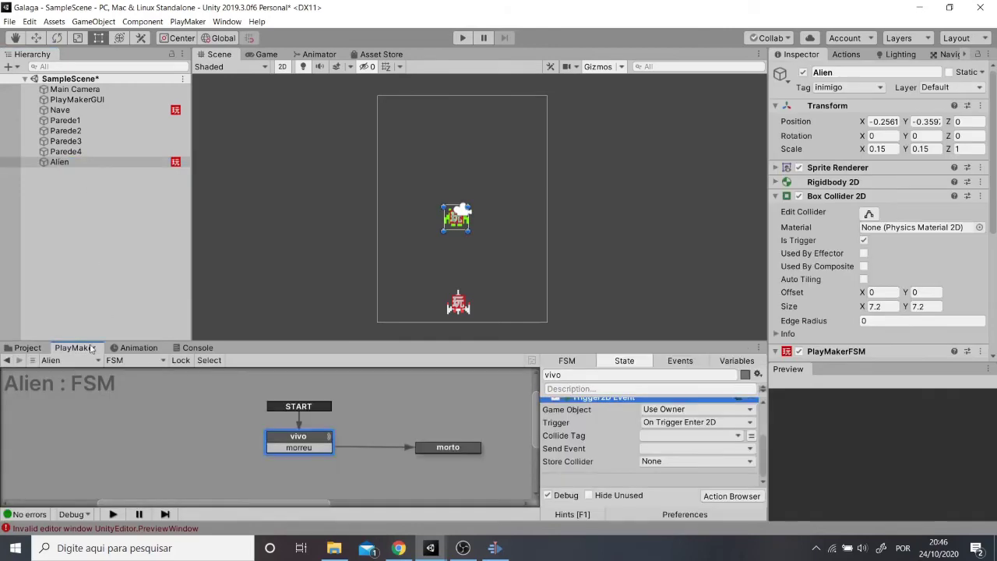
scroll(592, 425, up, 2)
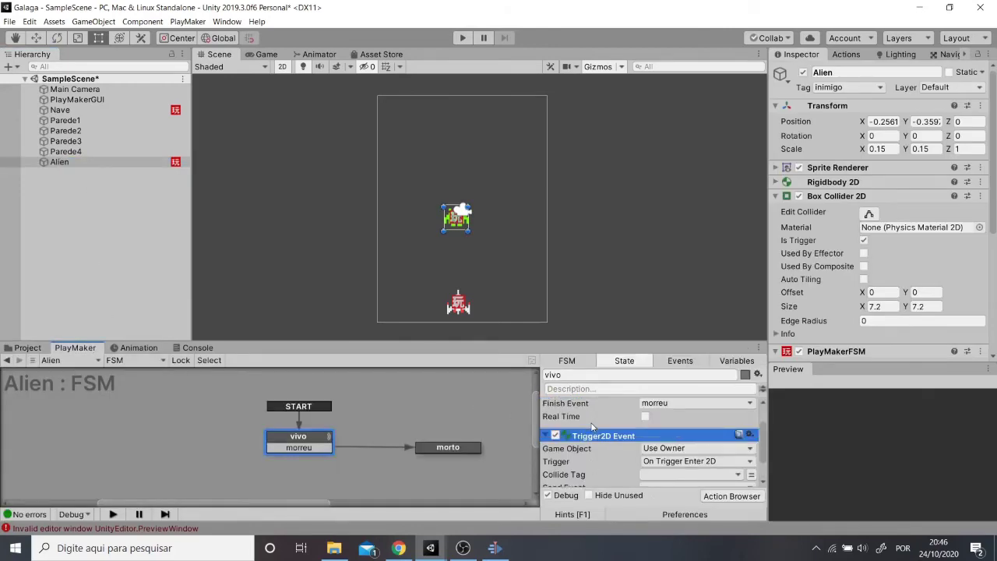
scroll(592, 425, down, 2)
click(675, 437)
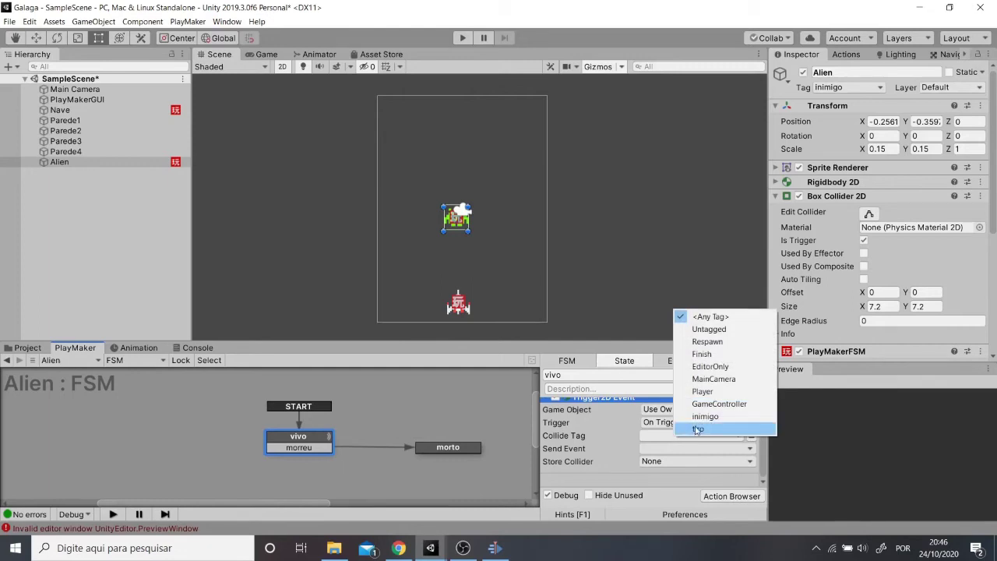
click(697, 429)
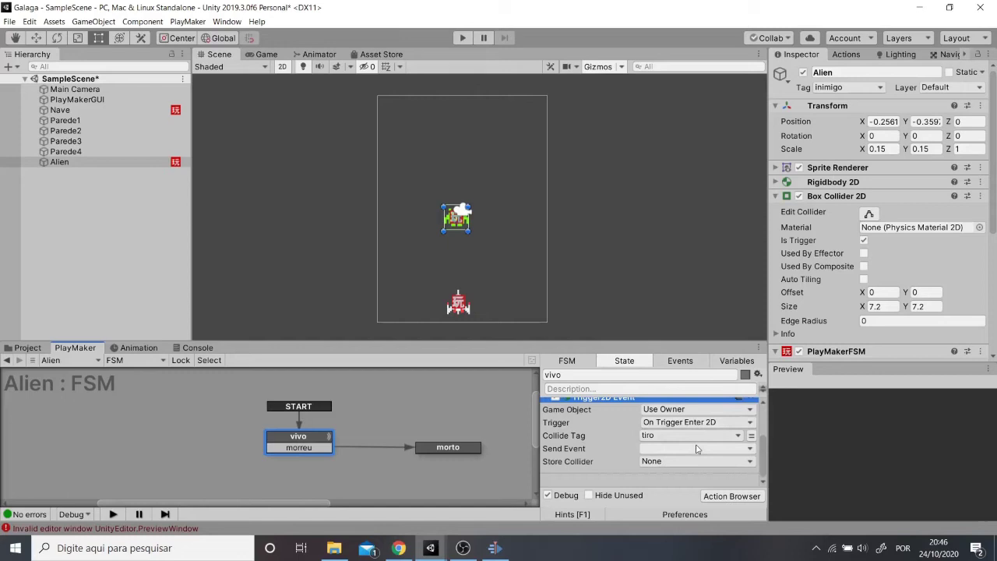
click(697, 449)
click(671, 389)
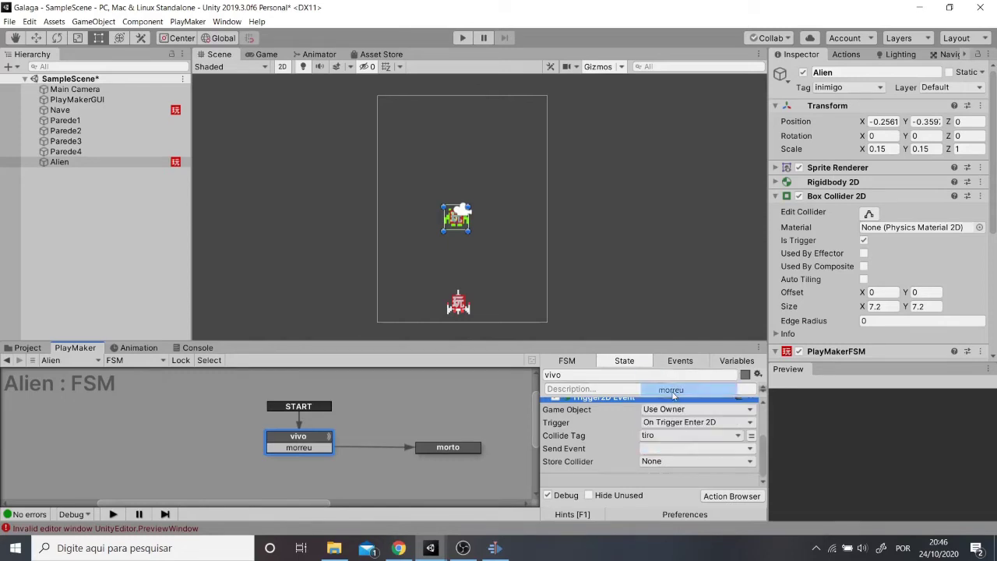
Move the Trigger2D Event action above the Wait action in vivo.
scroll(604, 449, up, 2)
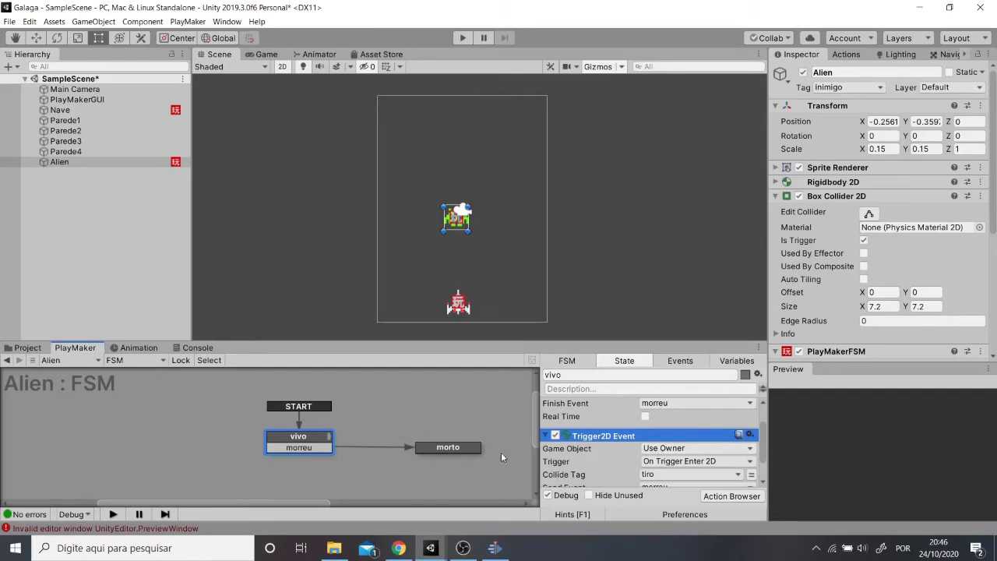
scroll(594, 453, down, 2)
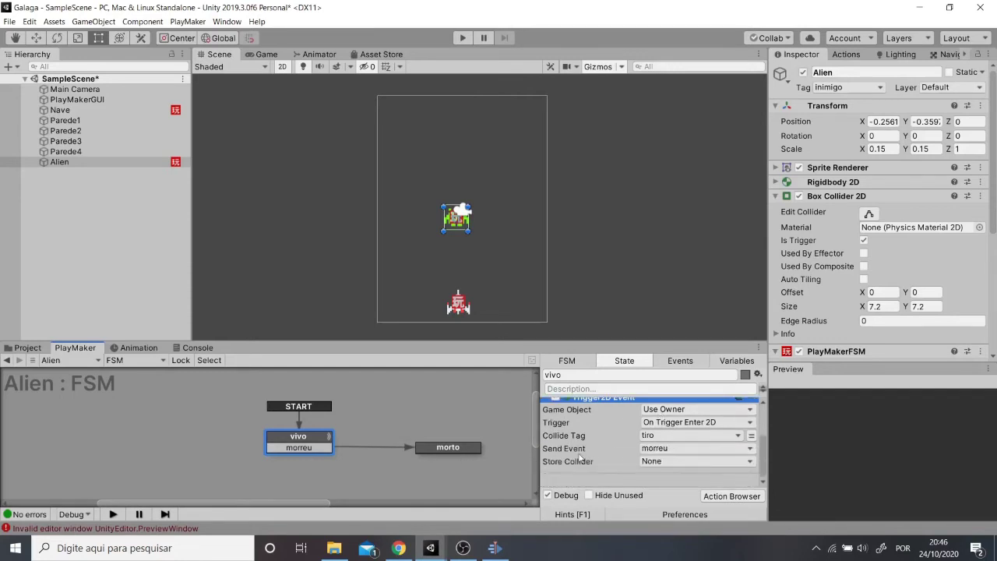
scroll(576, 460, up, 4)
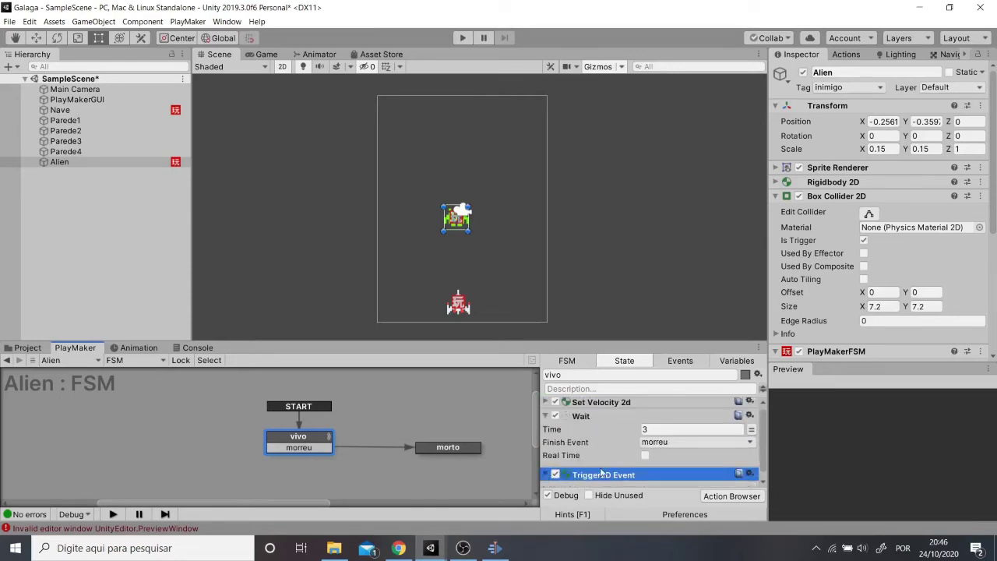
drag(607, 475, 609, 427)
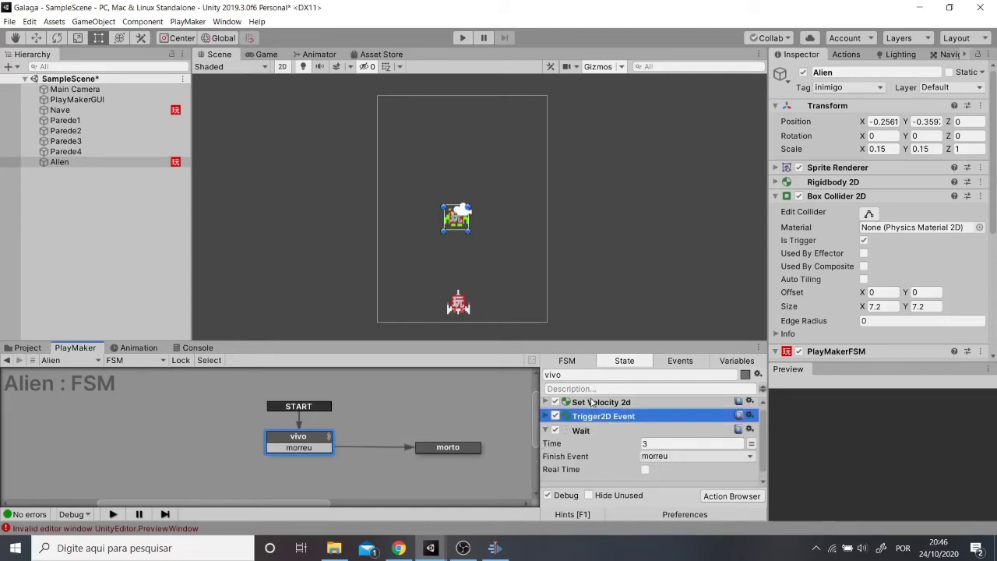
click(592, 402)
click(547, 403)
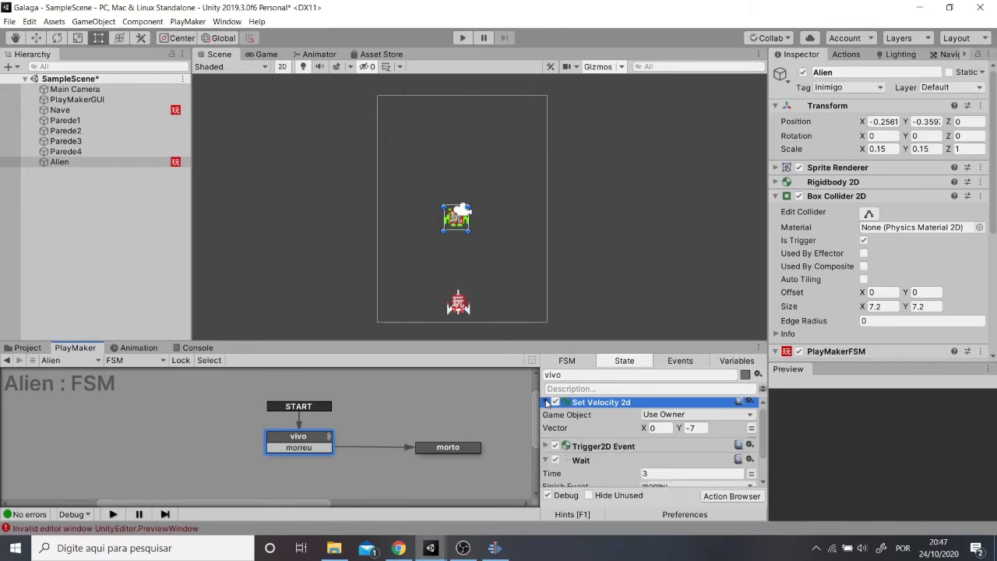
click(546, 403)
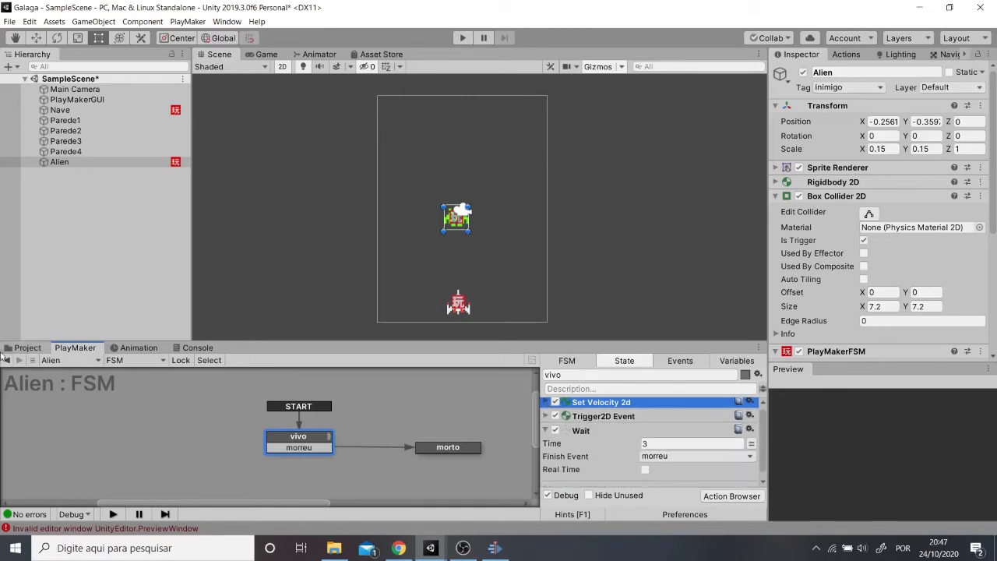
Add a Box Collider 2D with Is Trigger ticked to Tiro, above PlayMakerFSM.
click(15, 348)
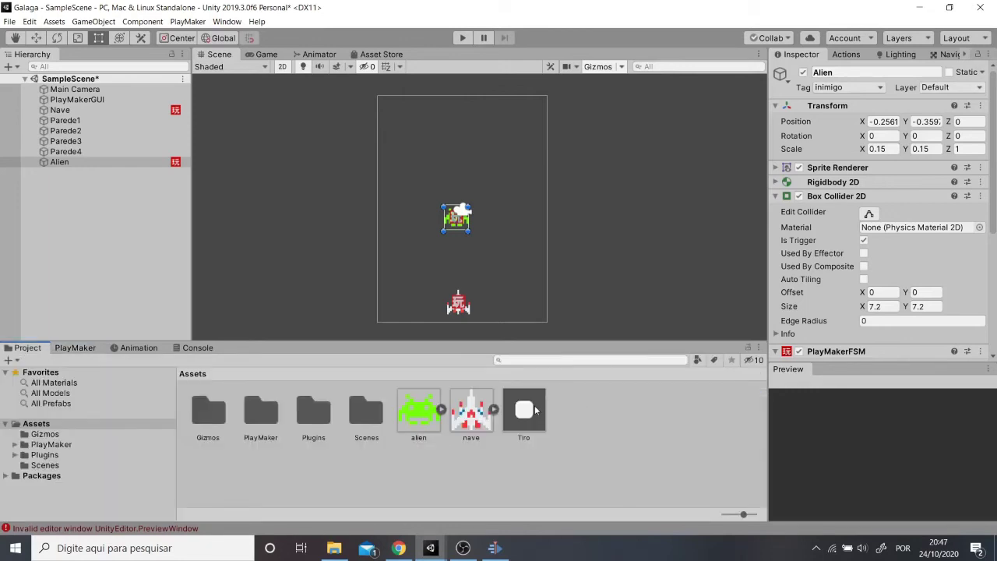
double_click(528, 411)
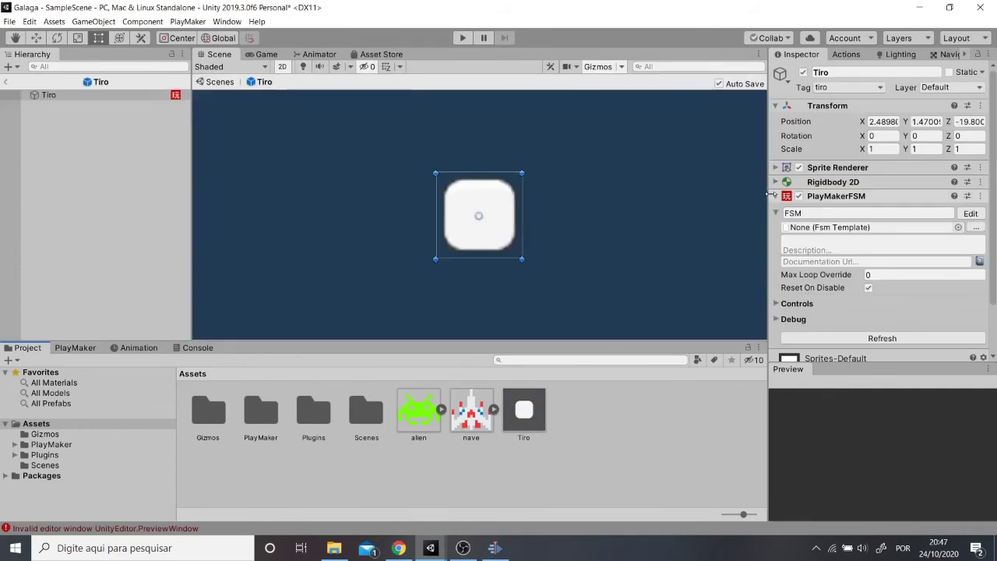
click(776, 196)
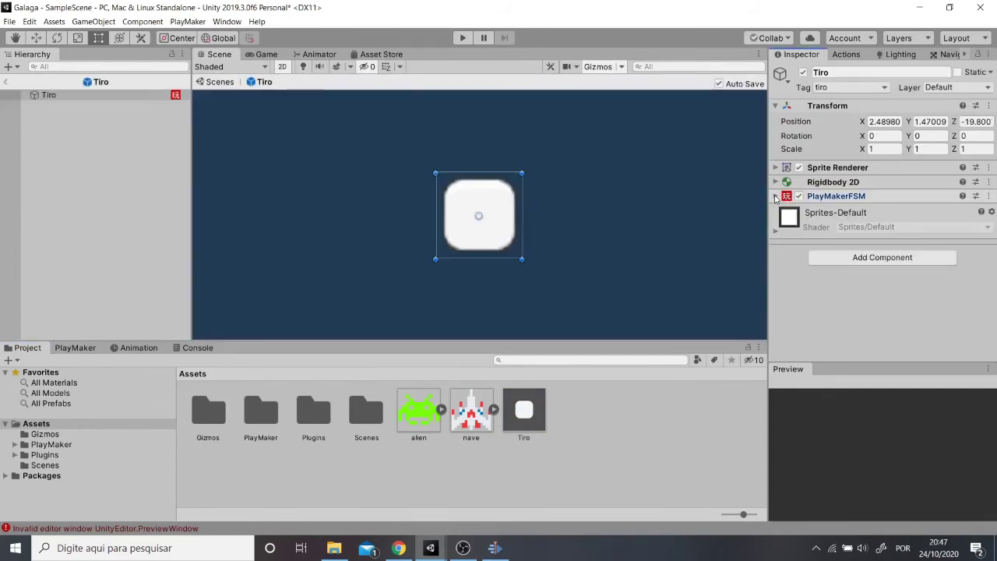
click(857, 258)
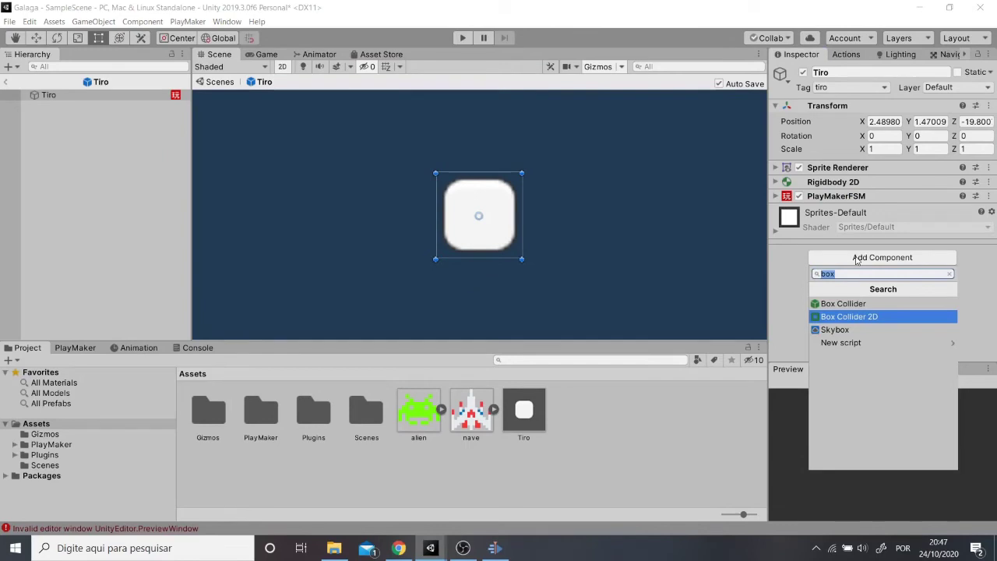
click(863, 315)
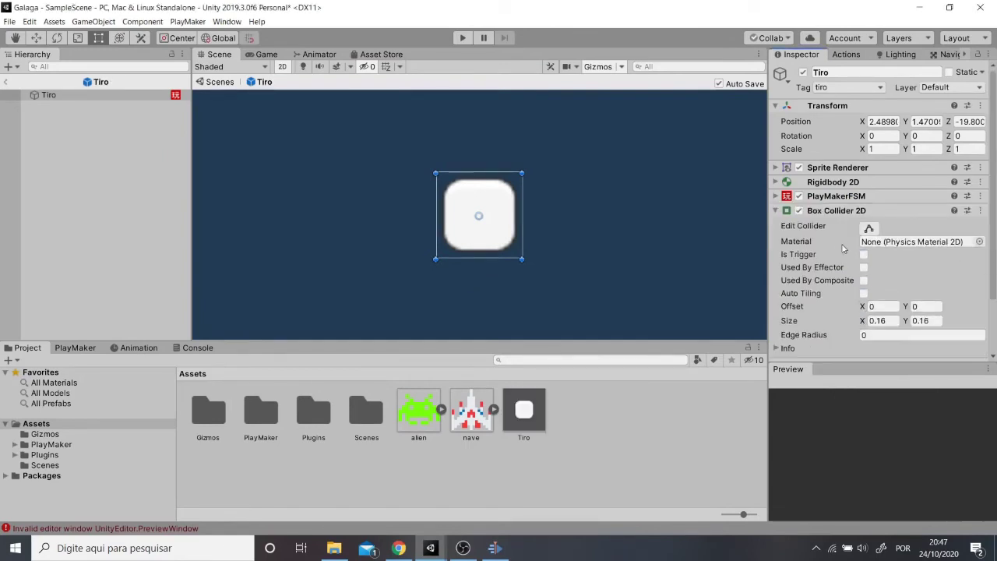
drag(839, 211, 849, 190)
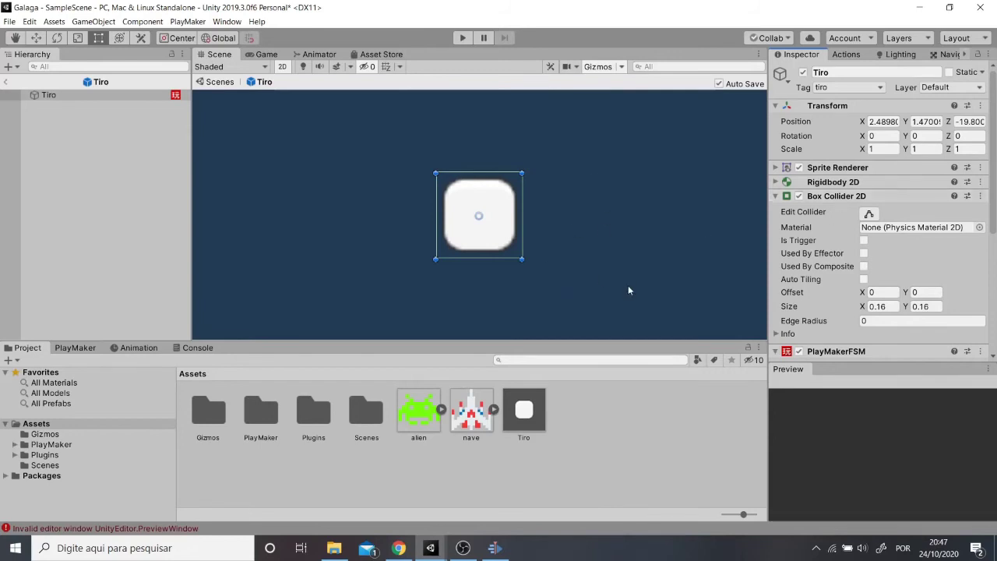
click(864, 241)
Return to SampleScene and show the Alien's FSM with the Wait action collapsed.
click(9, 81)
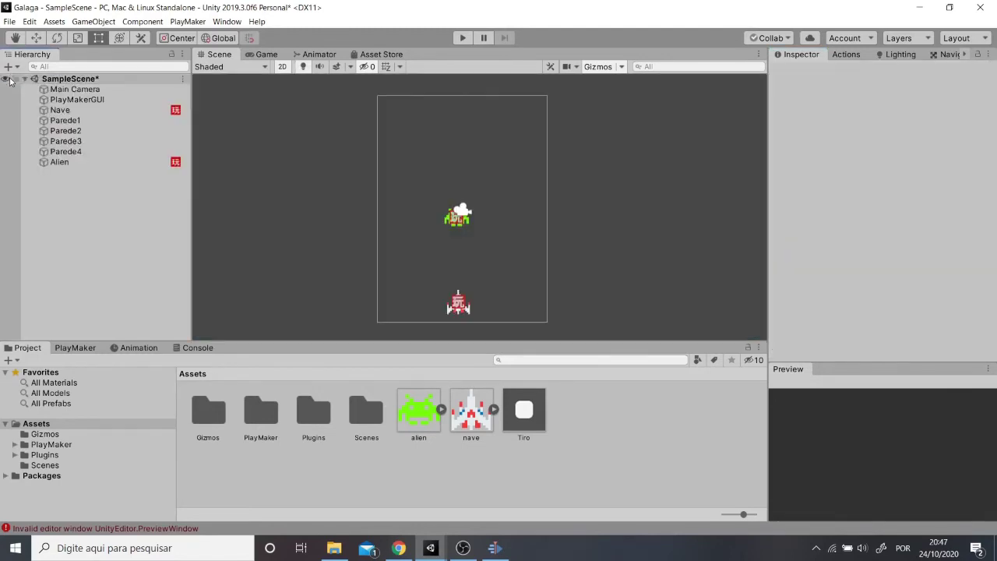
click(111, 163)
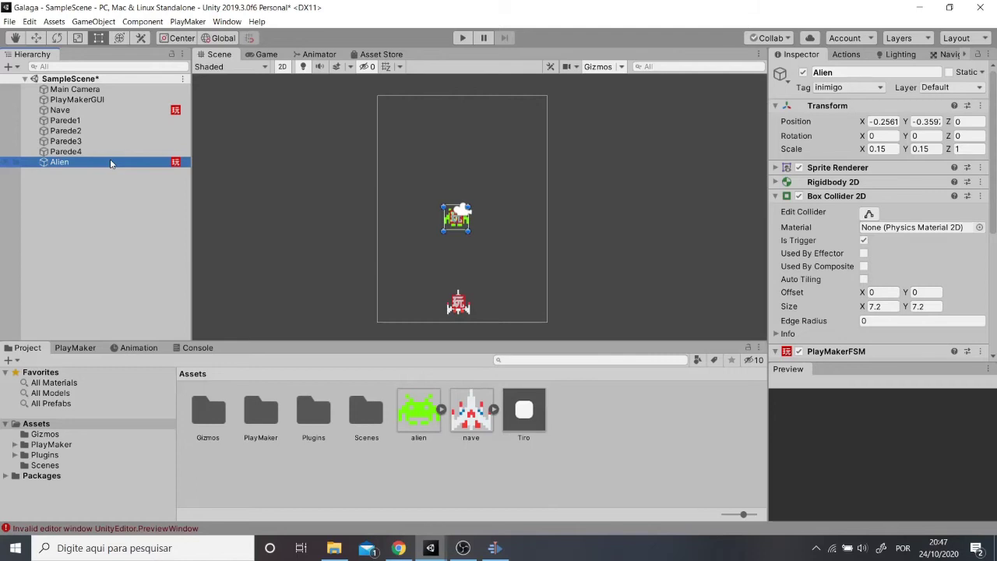
click(136, 349)
click(92, 348)
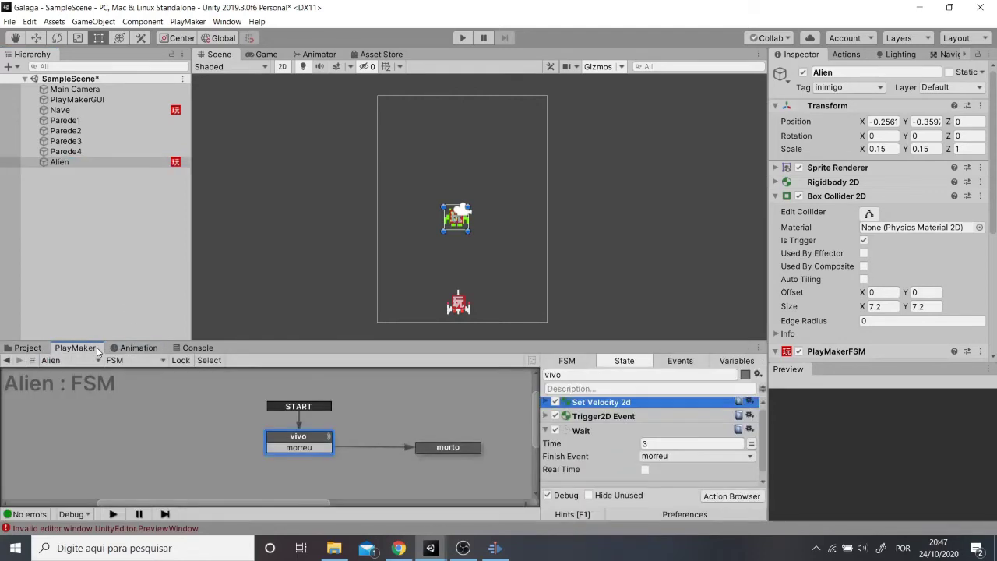
click(546, 431)
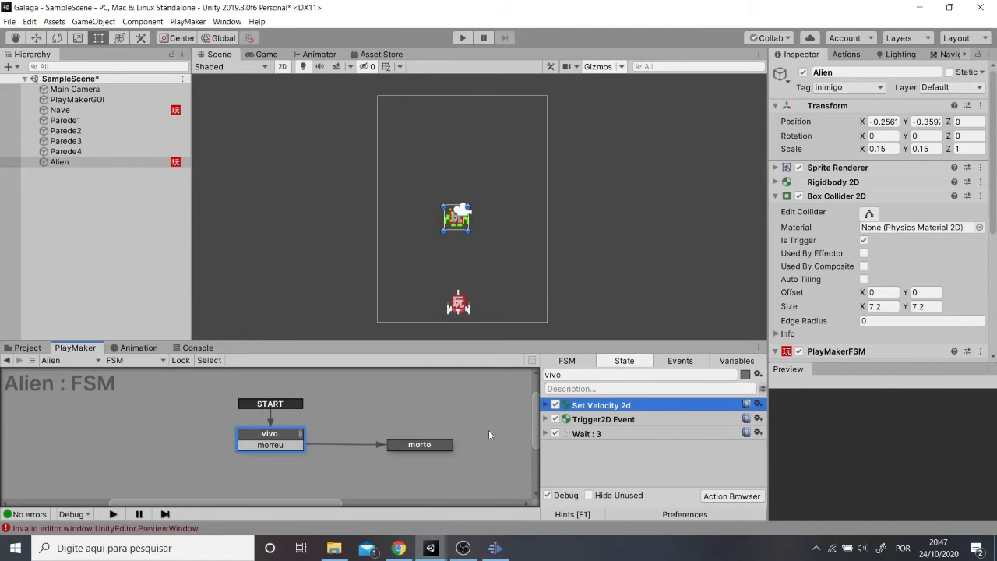
Add a new FSM event named morreucomtiro in the Events list.
click(684, 361)
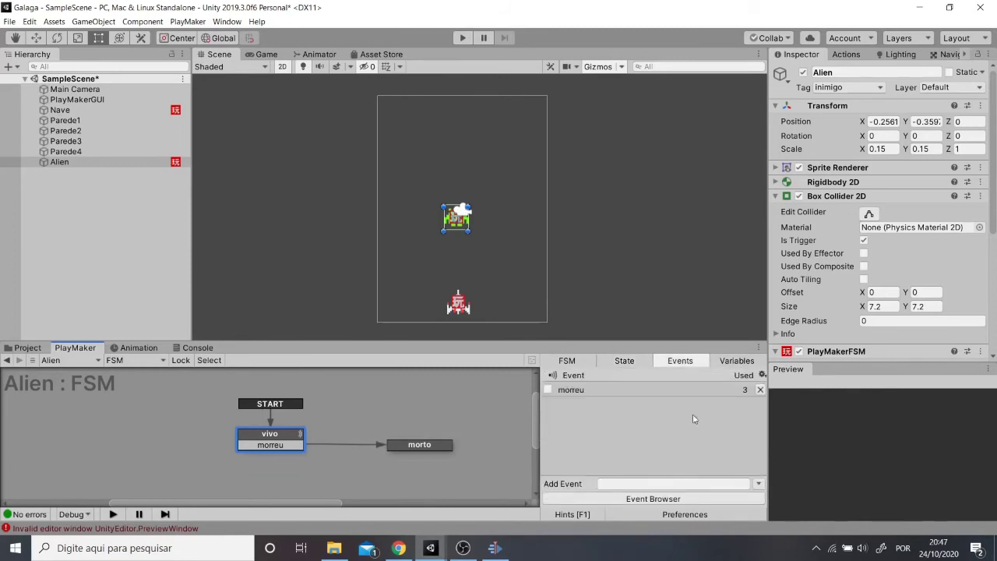
click(670, 485)
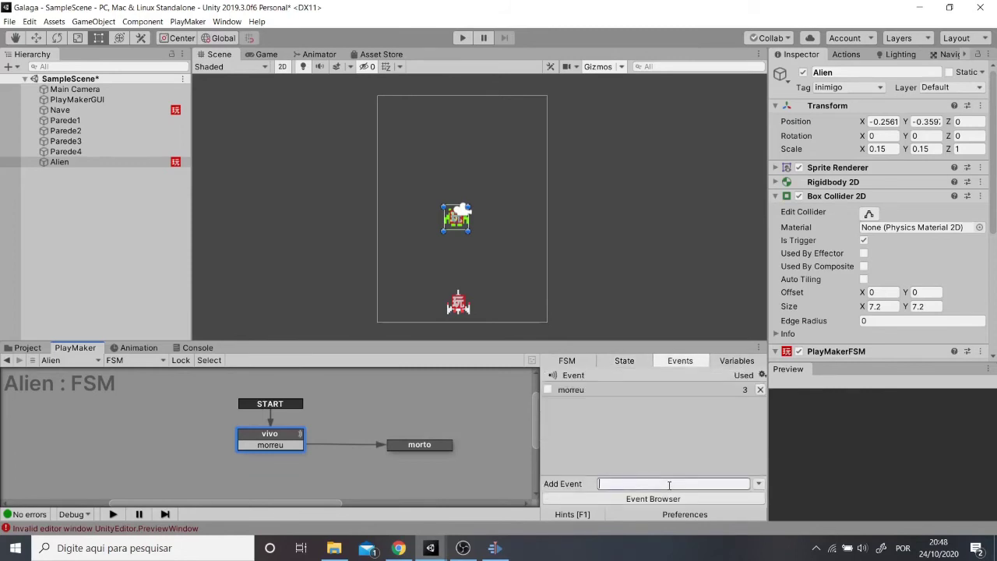
text(mo)
text(rreucom)
text(tiro)
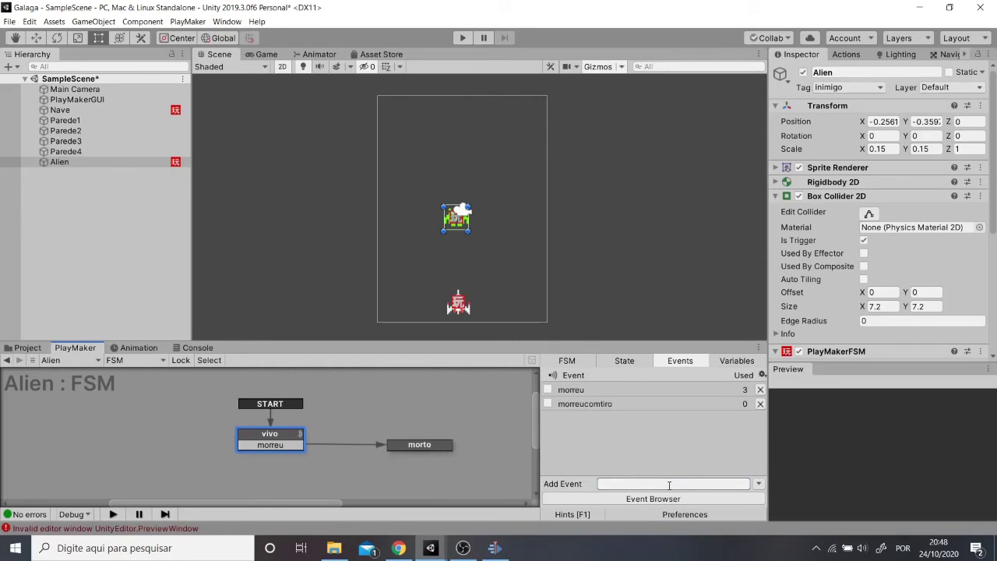
key(Return)
Add a new state named adicionar pontuação between vivo and morto.
right_click(363, 398)
click(438, 266)
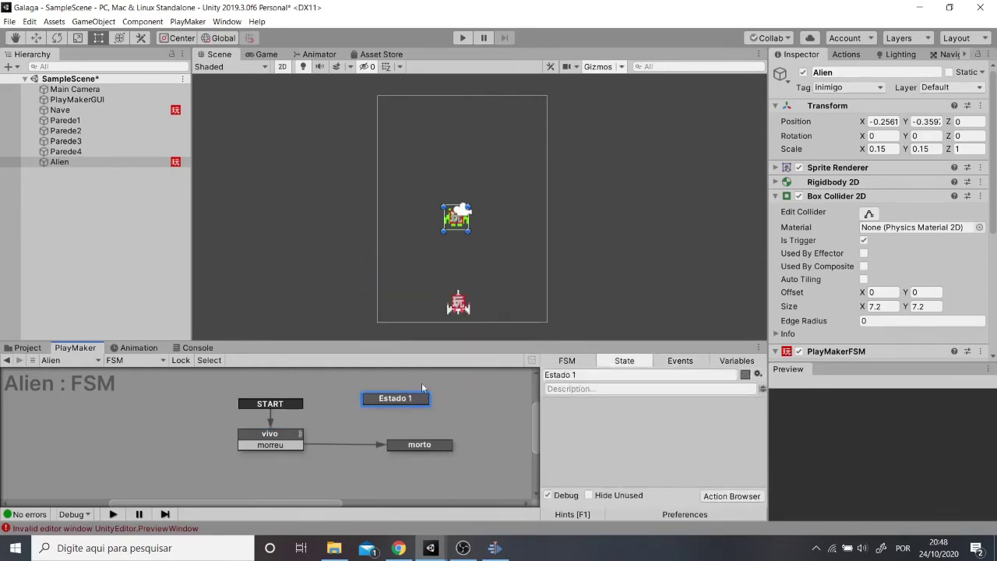
drag(407, 401, 373, 423)
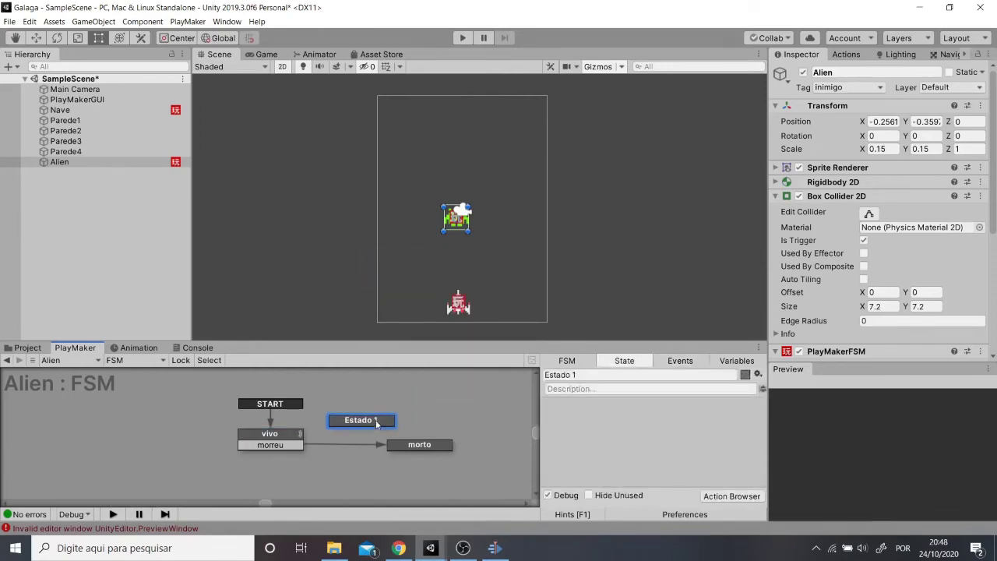
click(621, 373)
text(adicionar pontuação)
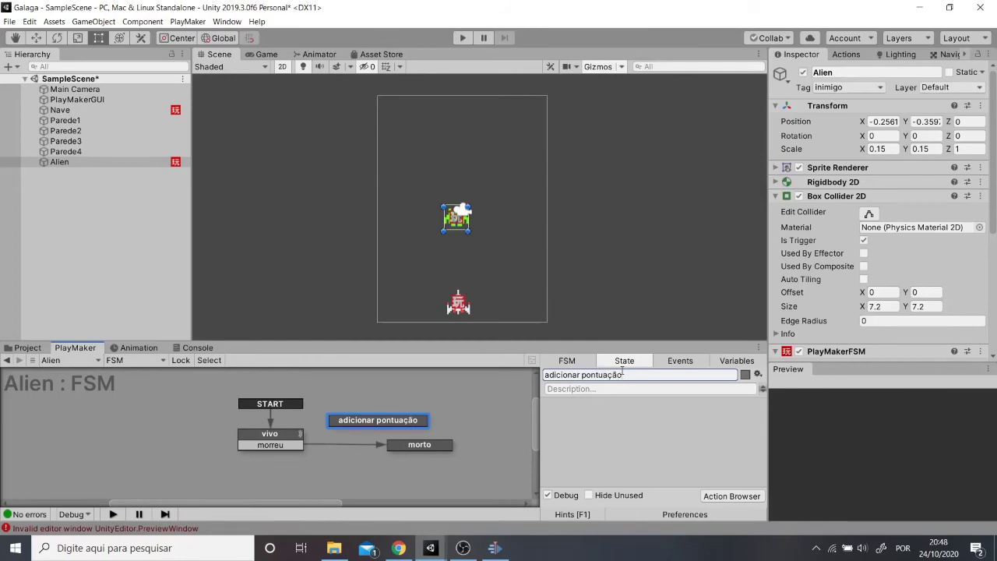
drag(374, 423, 364, 419)
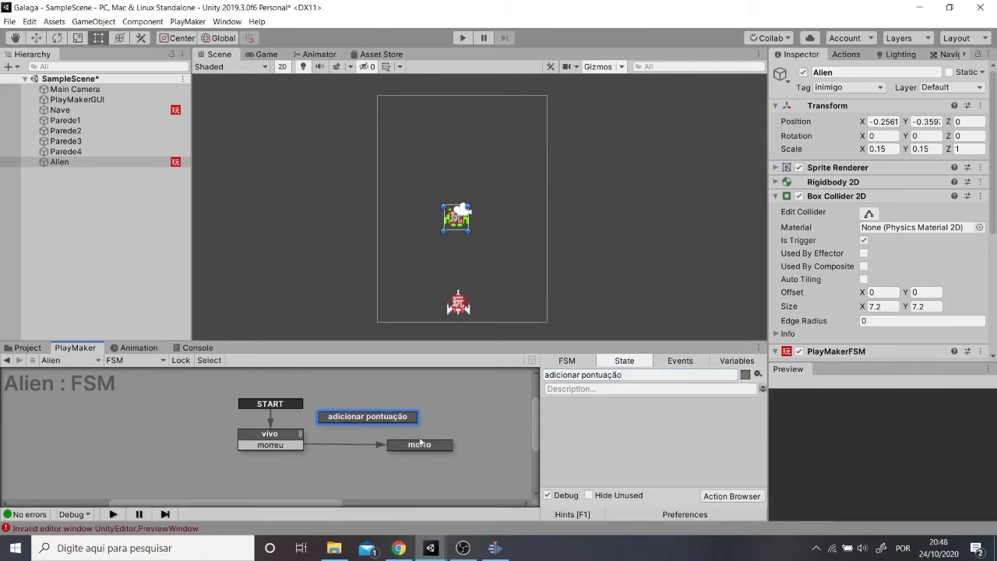
drag(438, 447, 464, 446)
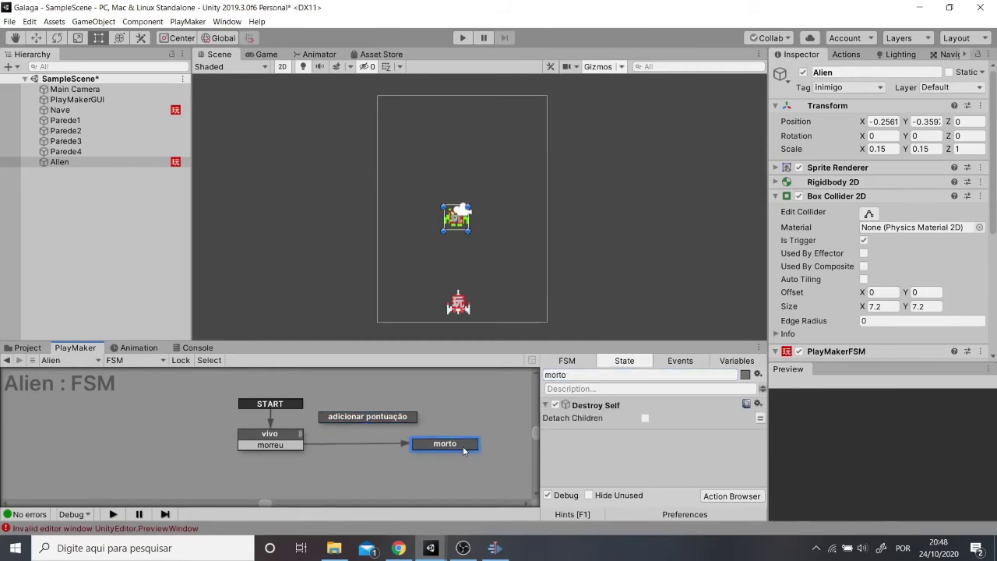
Give vivo a morreucomtiro transition and link adicionar pontuação's FINISHED transition to morto.
right_click(274, 441)
mouse_move(361, 315)
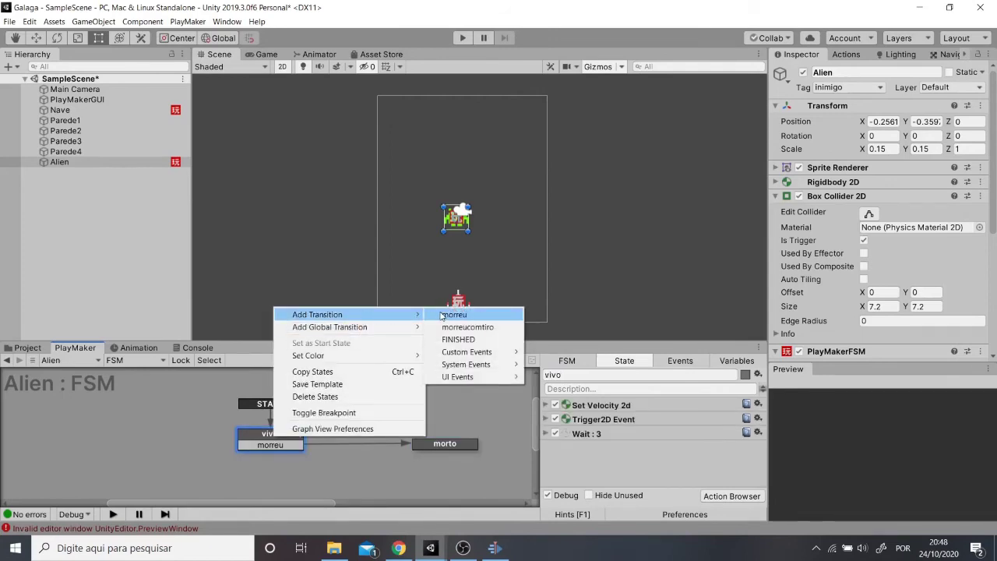
click(466, 328)
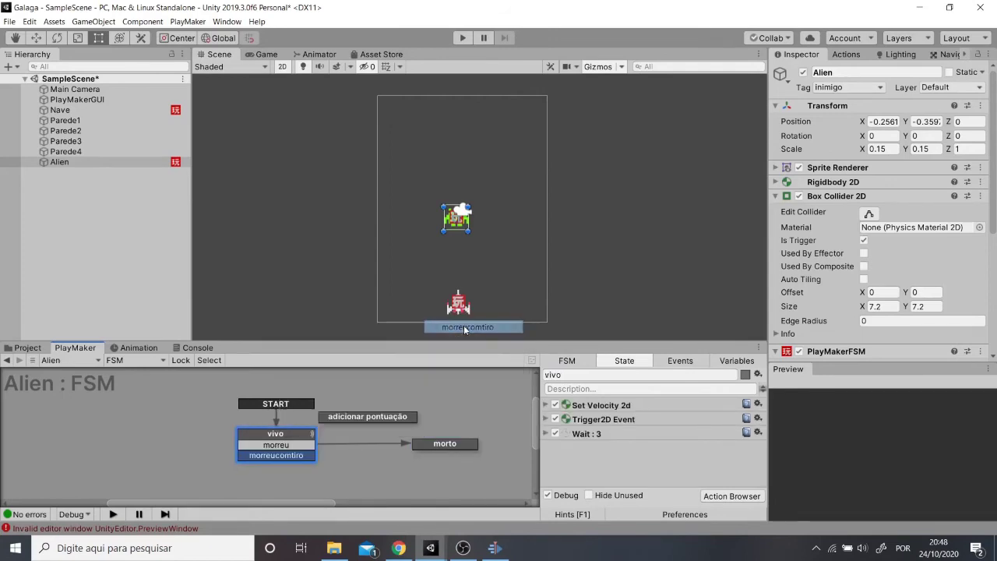
mouse_move(297, 438)
mouse_down()
mouse_move(240, 434)
mouse_move(328, 426)
mouse_move(339, 410)
mouse_up()
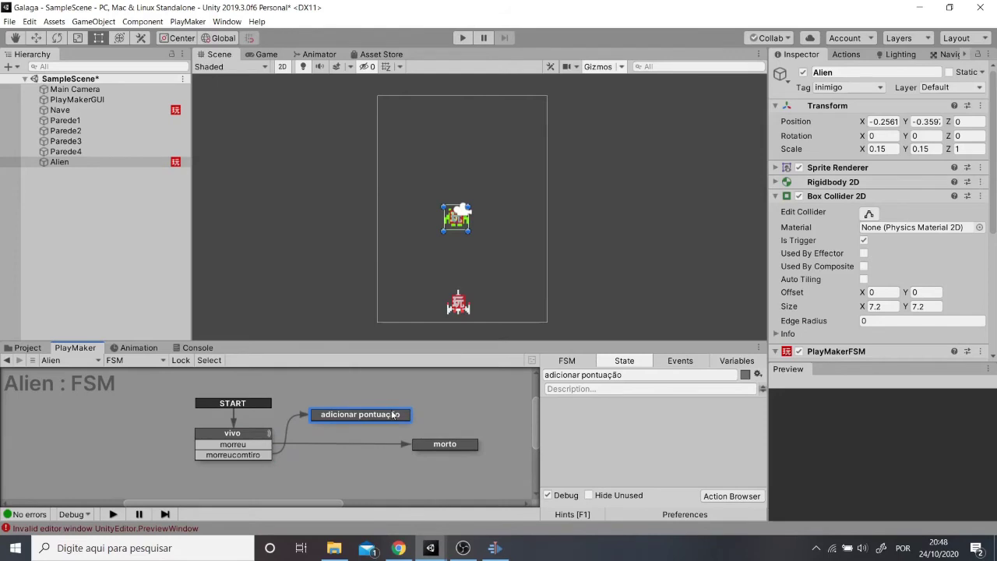
right_click(392, 411)
mouse_move(470, 289)
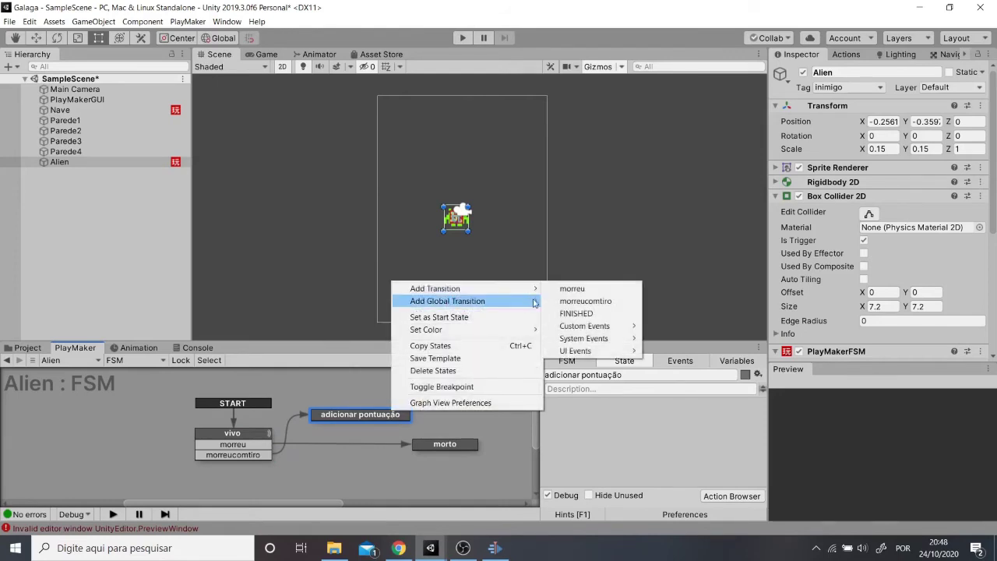
click(576, 313)
drag(387, 430, 479, 445)
click(265, 441)
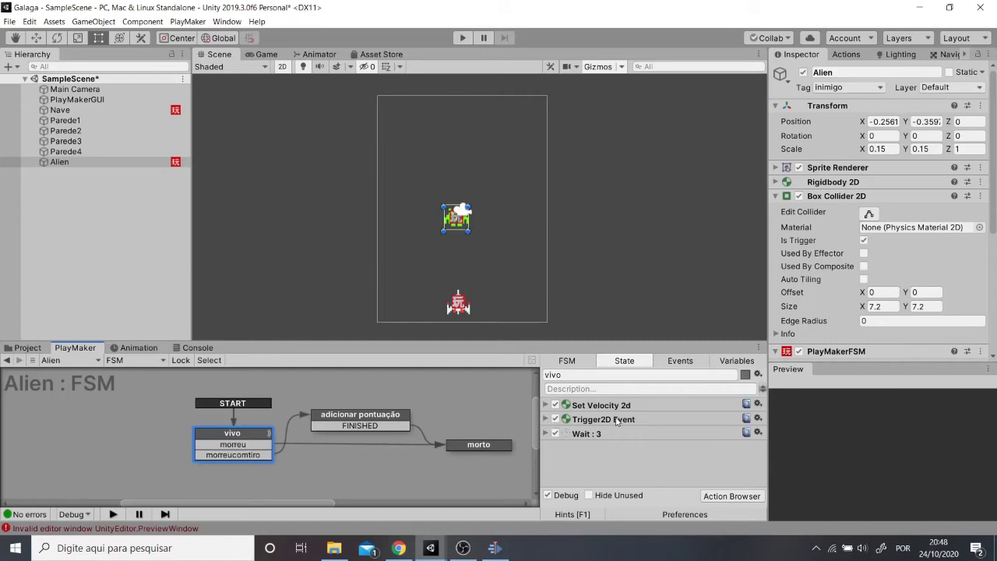
Make vivo's Trigger2D Event send morreucomtiro instead of morreu.
click(546, 419)
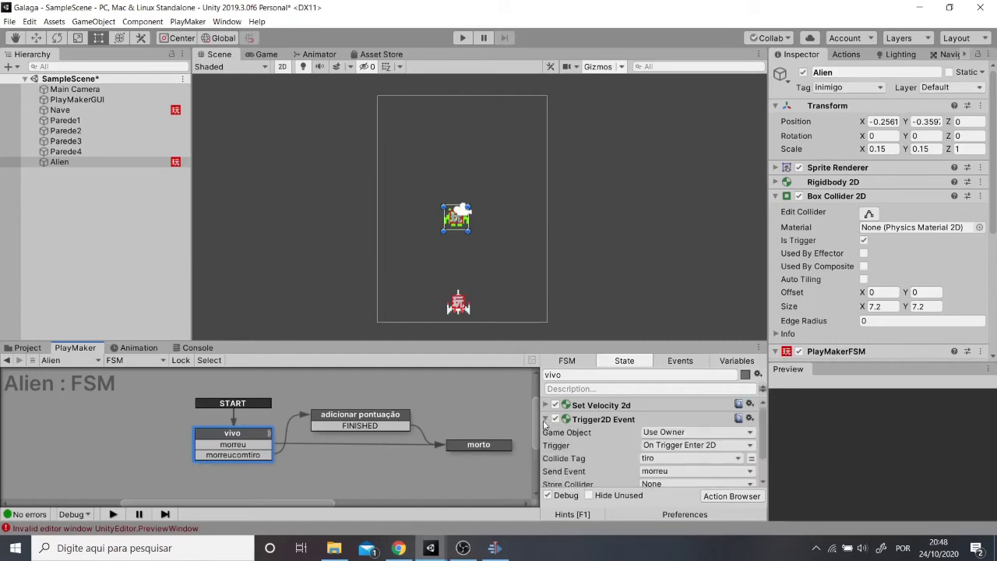
scroll(561, 426, down, 2)
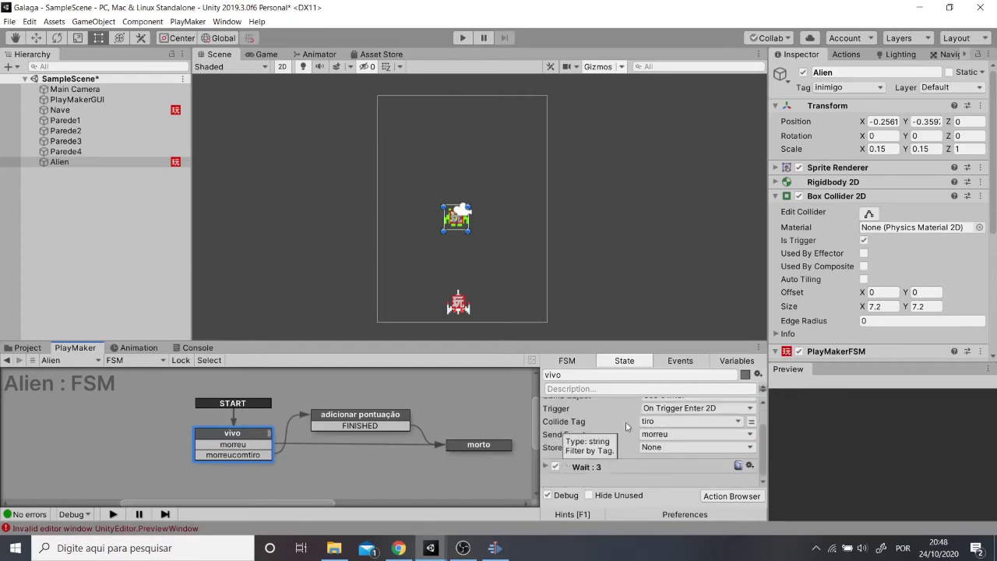
click(673, 439)
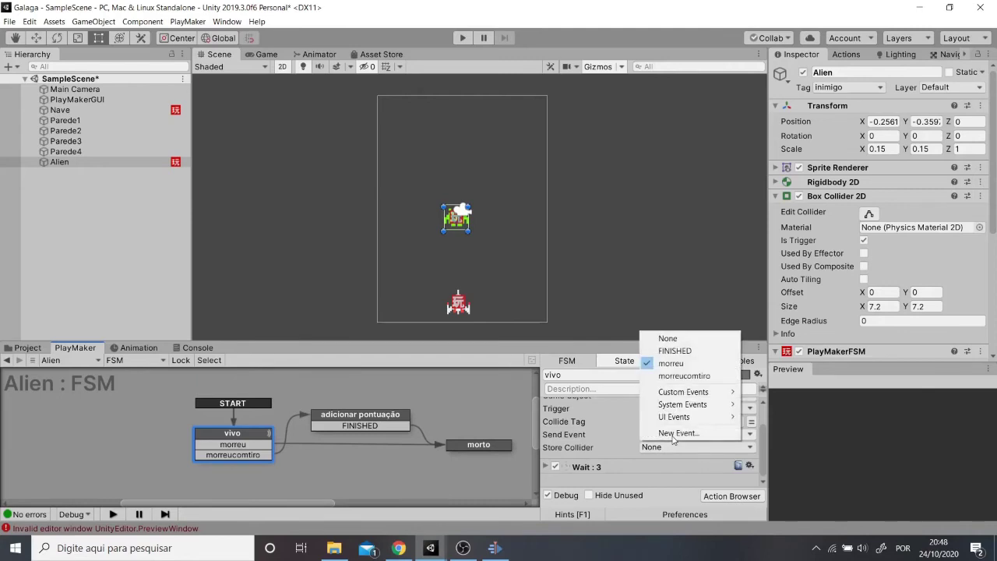
click(683, 376)
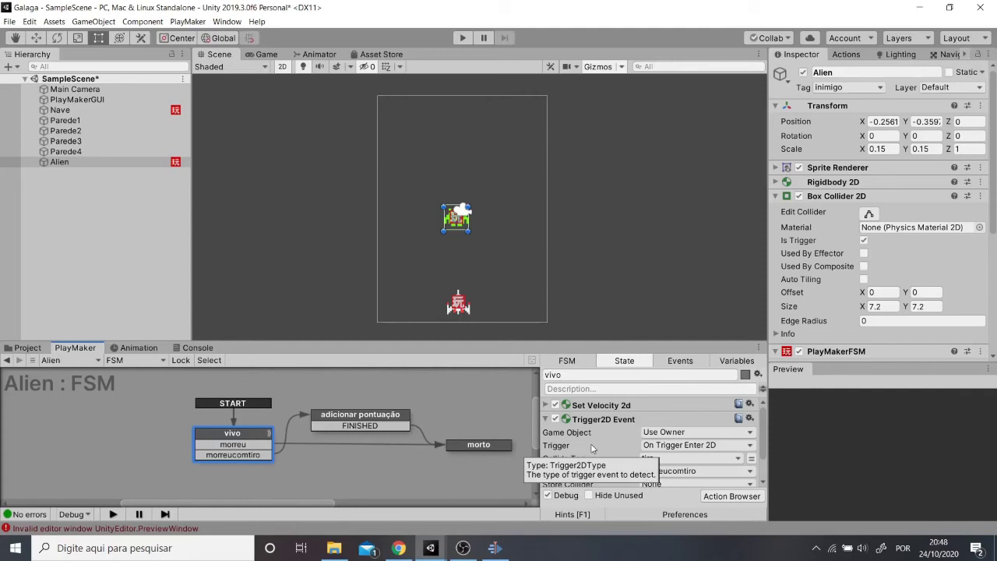
scroll(589, 463, up, 2)
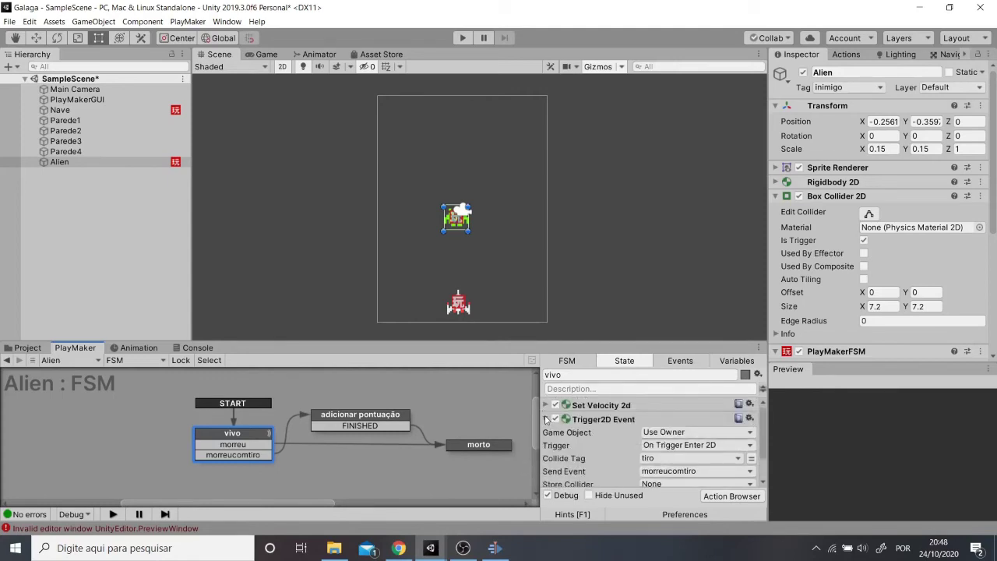
click(546, 419)
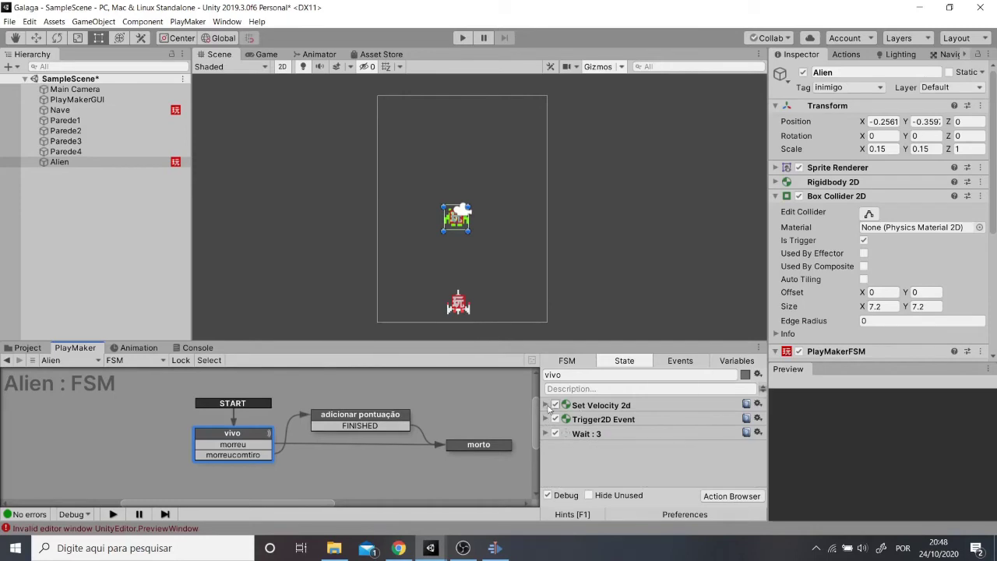
Review the Set Velocity 2d, Wait and Trigger2D Event settings, then select the adicionar pontuação state.
click(546, 405)
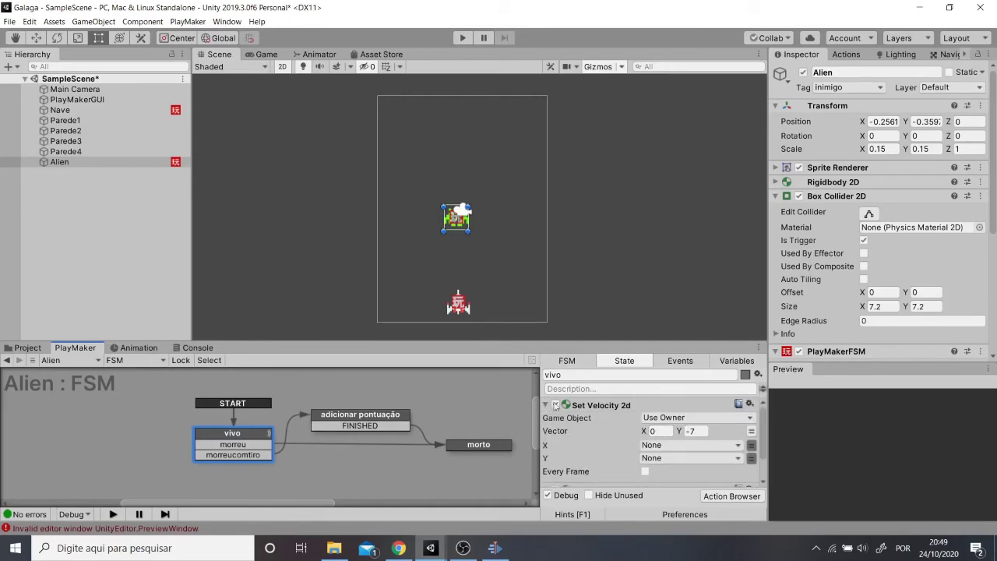
click(546, 405)
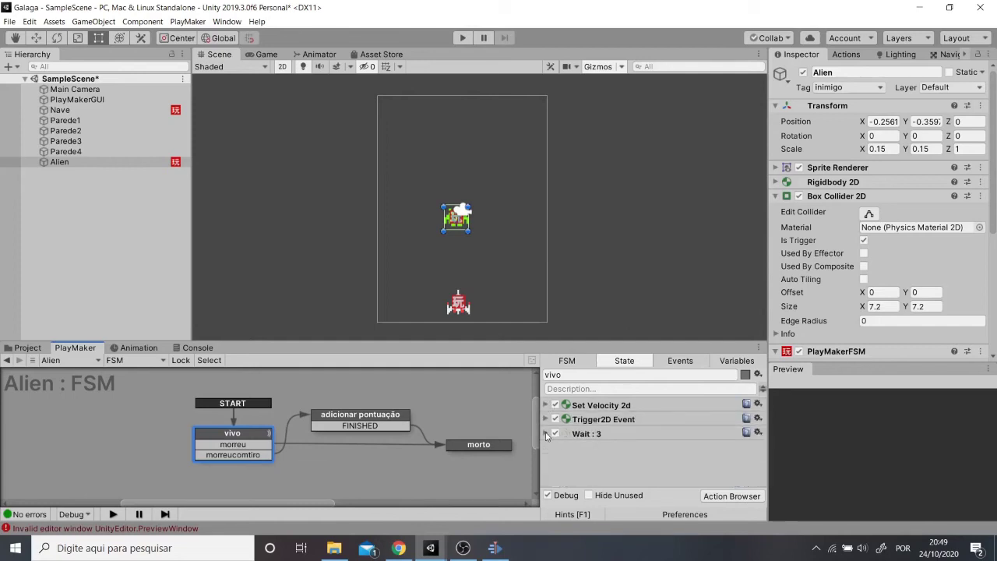
click(546, 434)
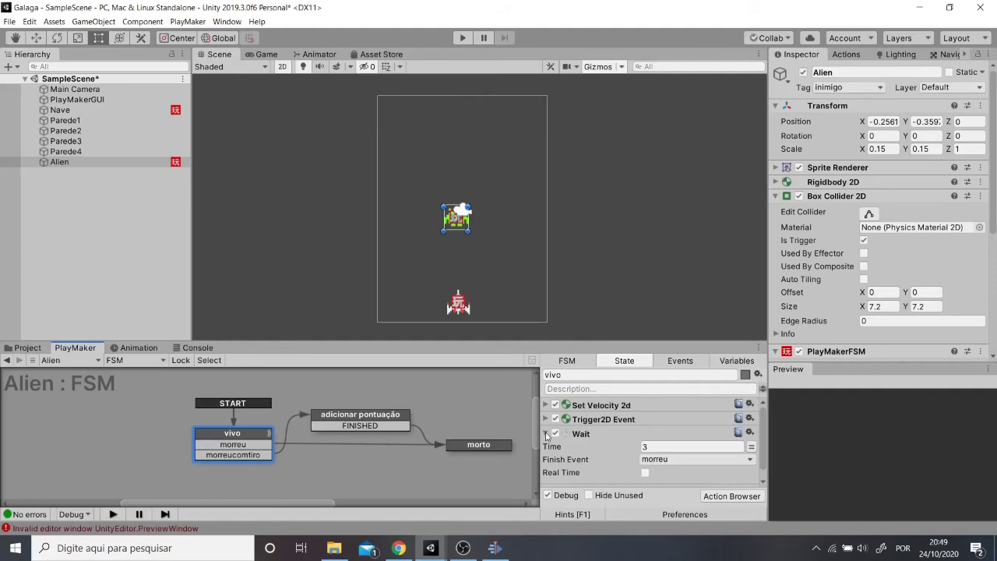
click(546, 434)
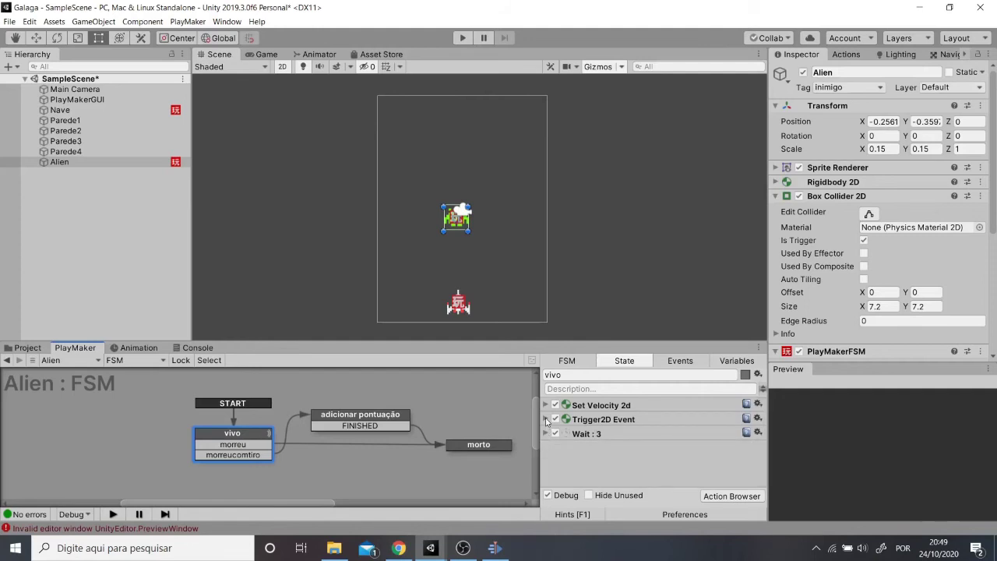
click(546, 419)
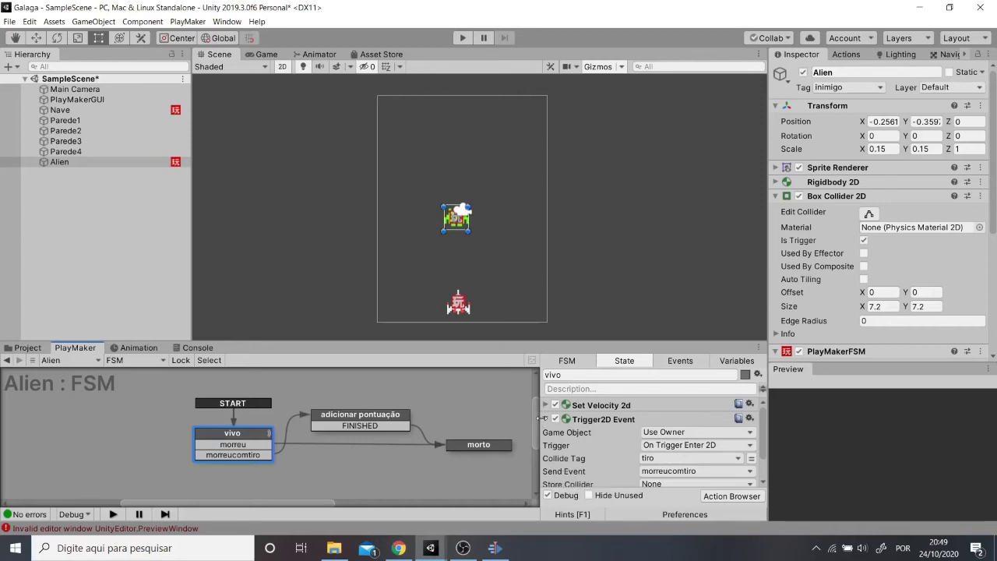
click(546, 420)
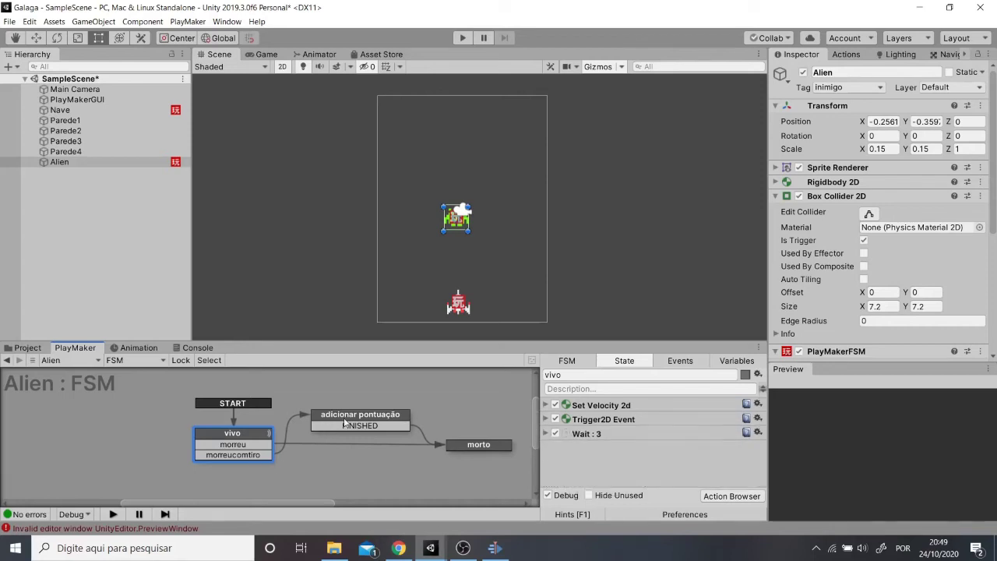
click(345, 423)
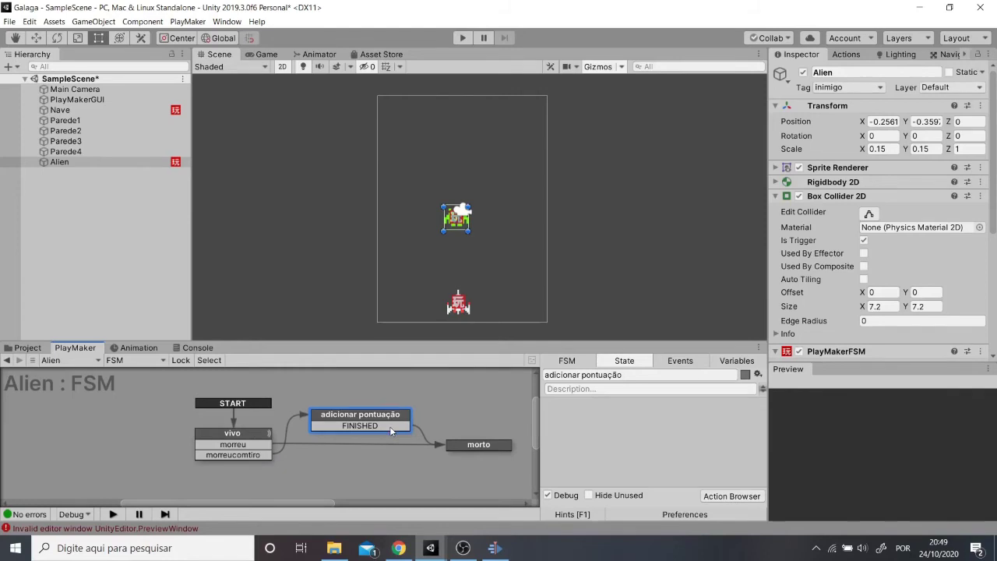
Add an Int Add action to adicionar pontuação with Add set to +1, its Int Variable still unassigned.
click(844, 55)
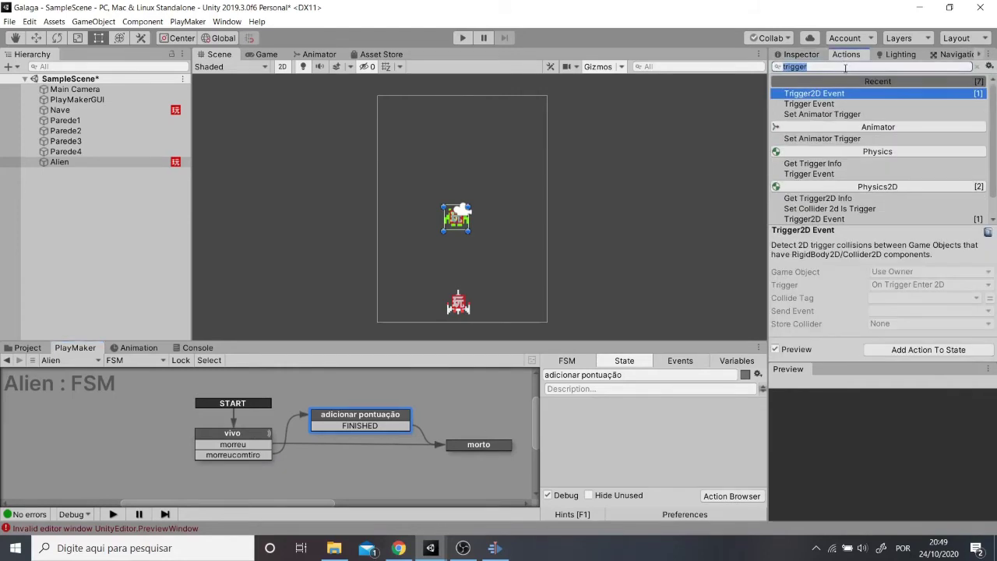
text(add int)
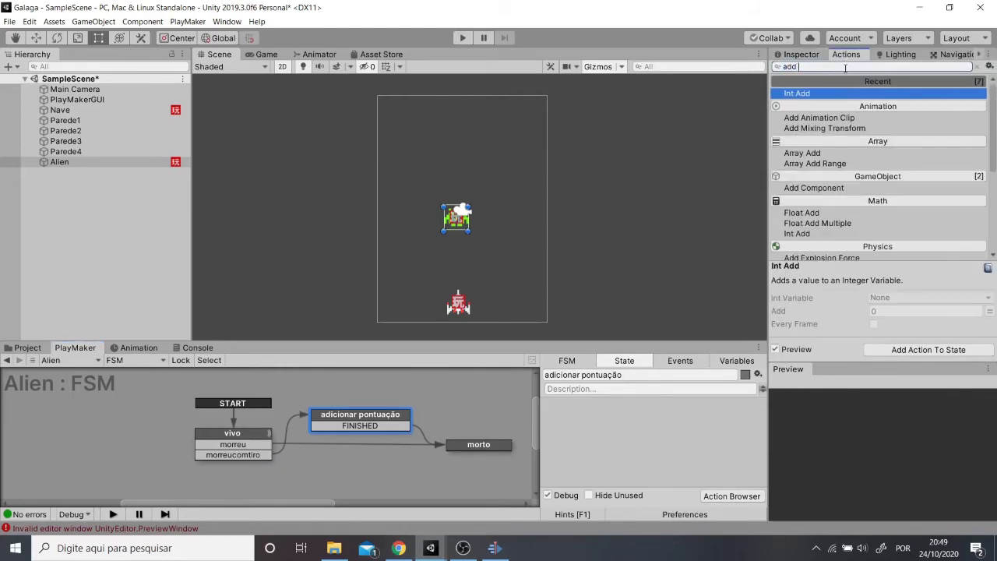
double_click(817, 99)
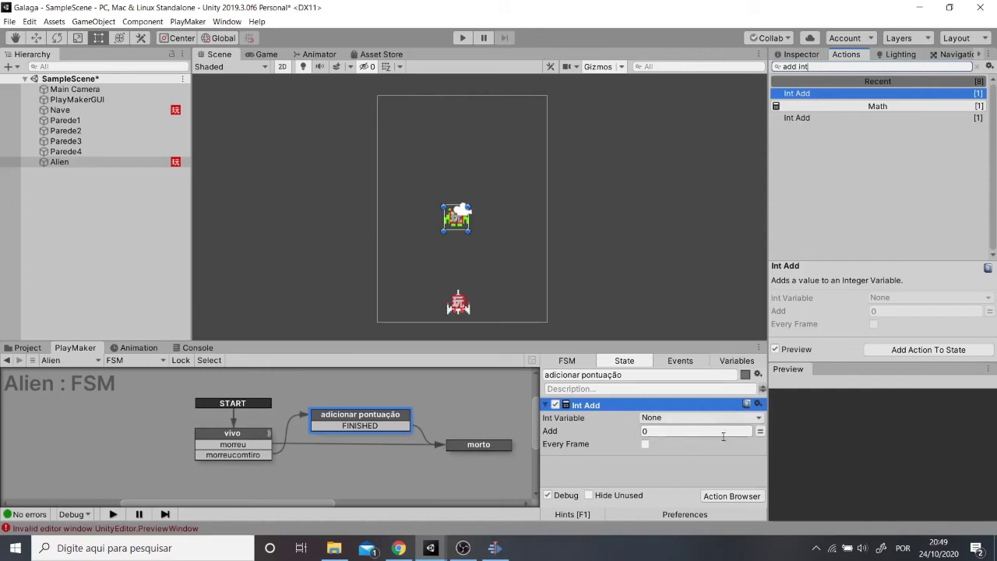
click(695, 430)
text(+1)
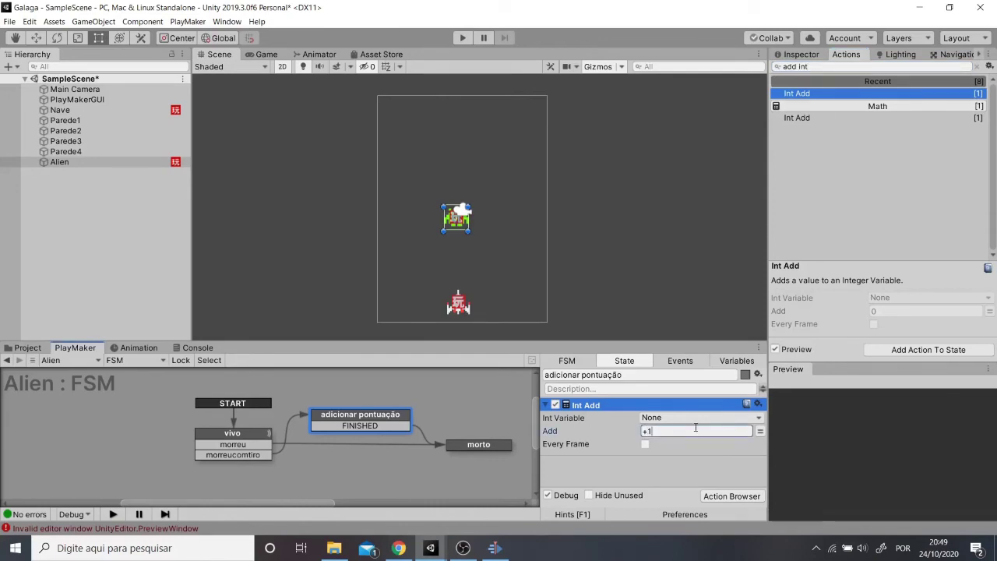
click(700, 420)
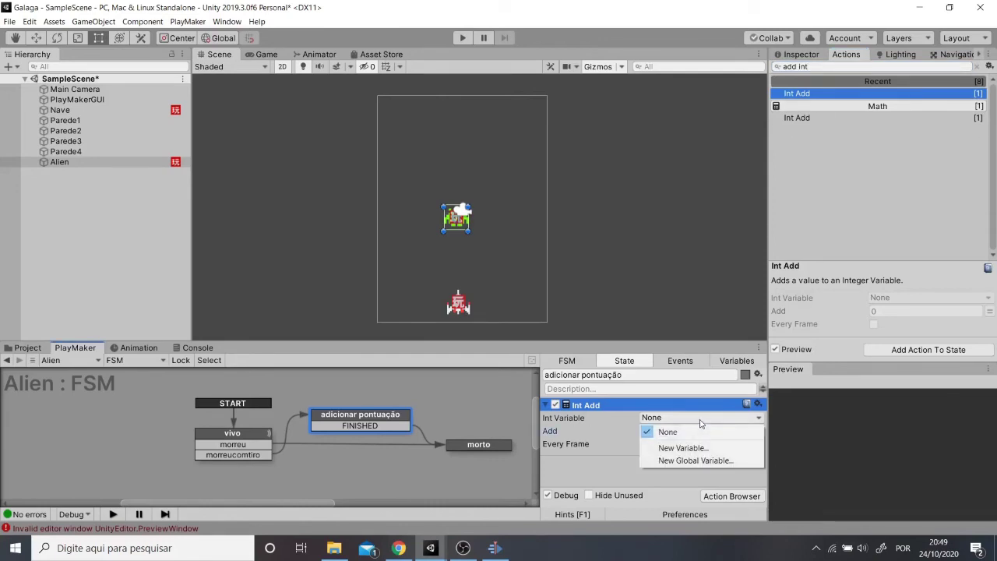
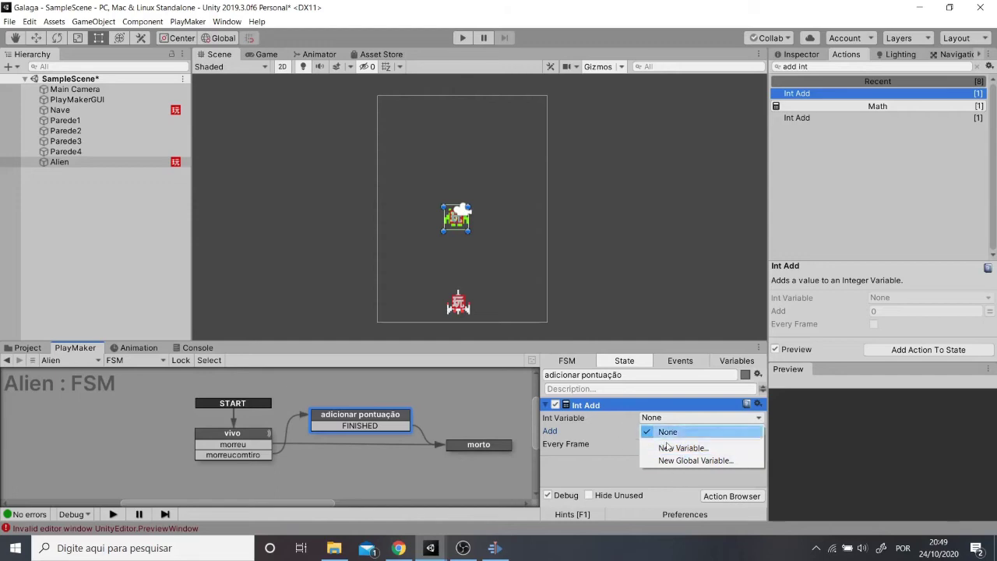
Create the global integer variable pontuação for the Int Add action, then check the morto state.
click(740, 461)
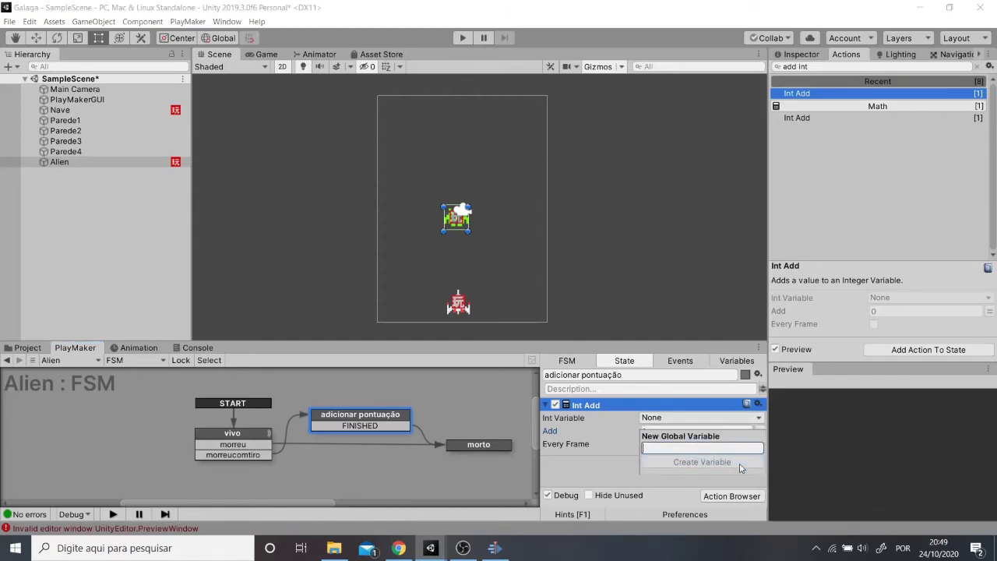
text(pontuação)
click(740, 462)
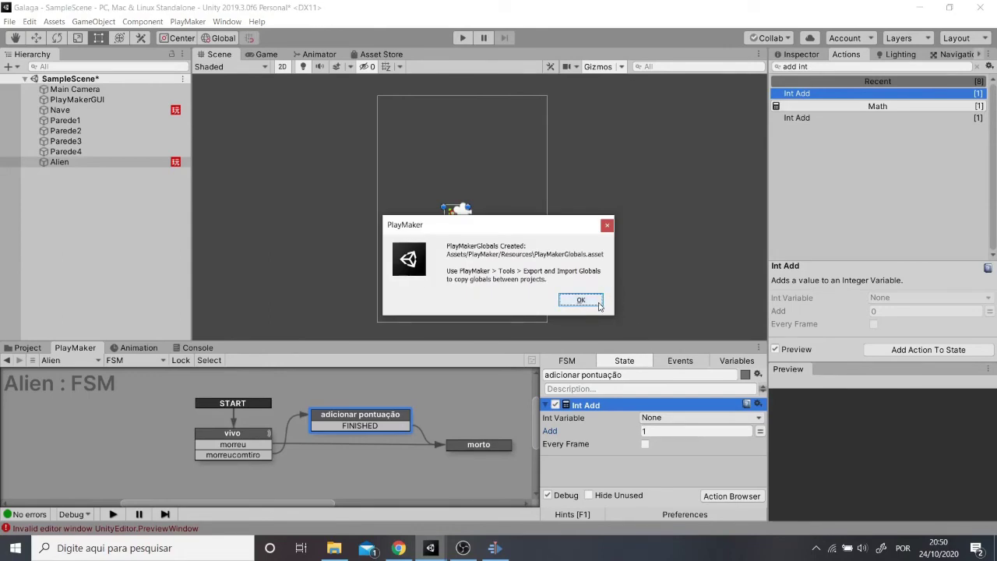
click(581, 301)
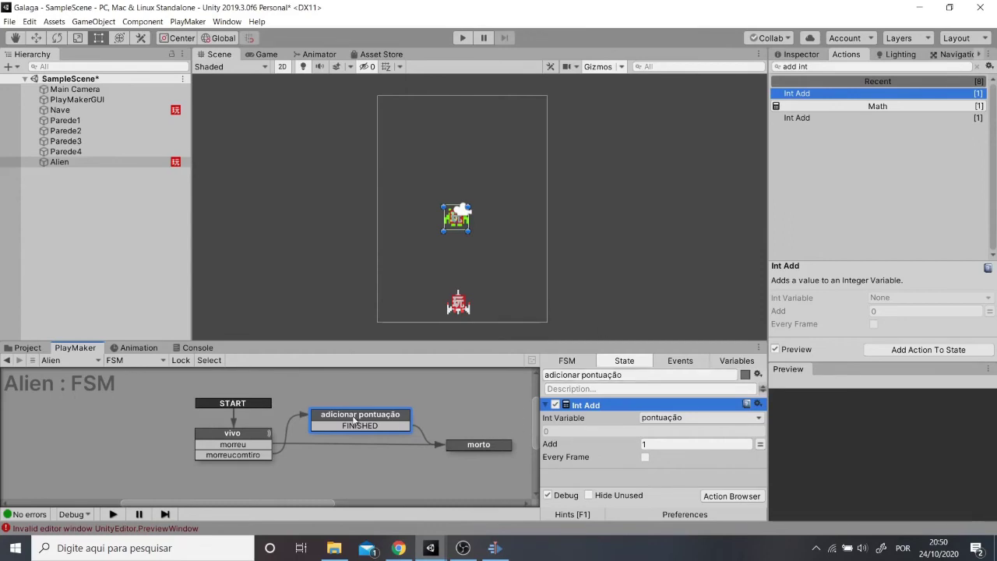
click(490, 450)
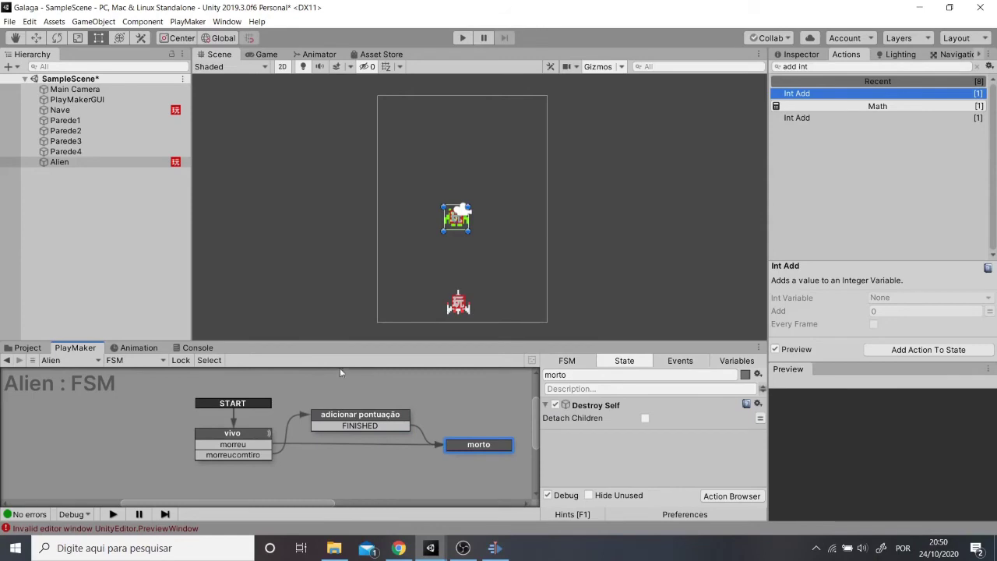
click(357, 419)
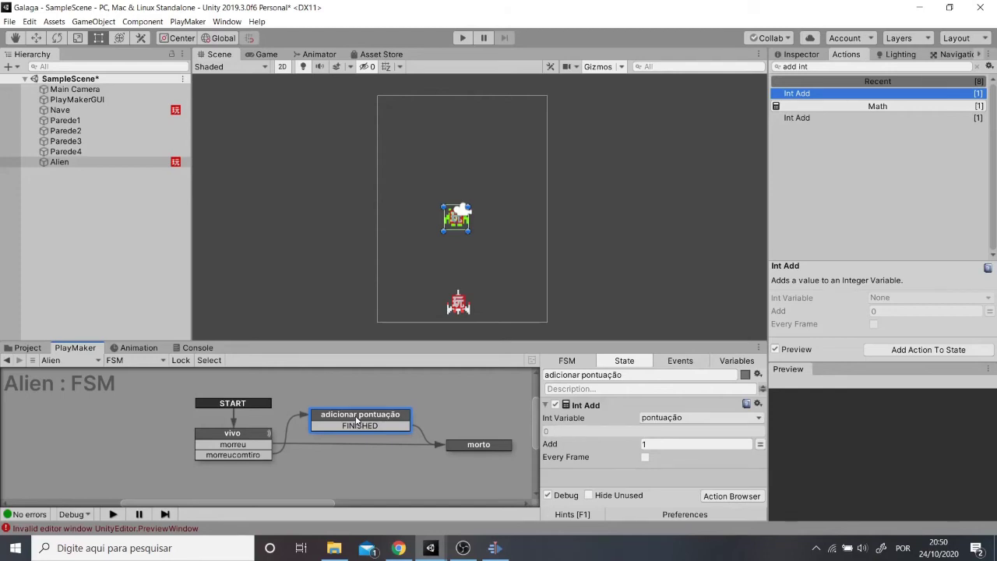
Turn the Alien object into a prefab in the Assets folder.
click(24, 349)
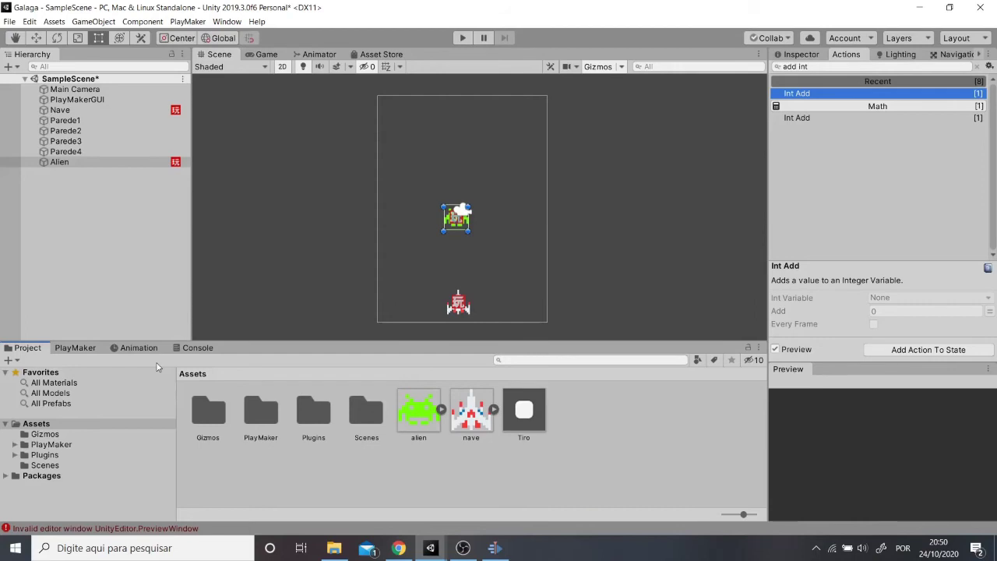
click(81, 284)
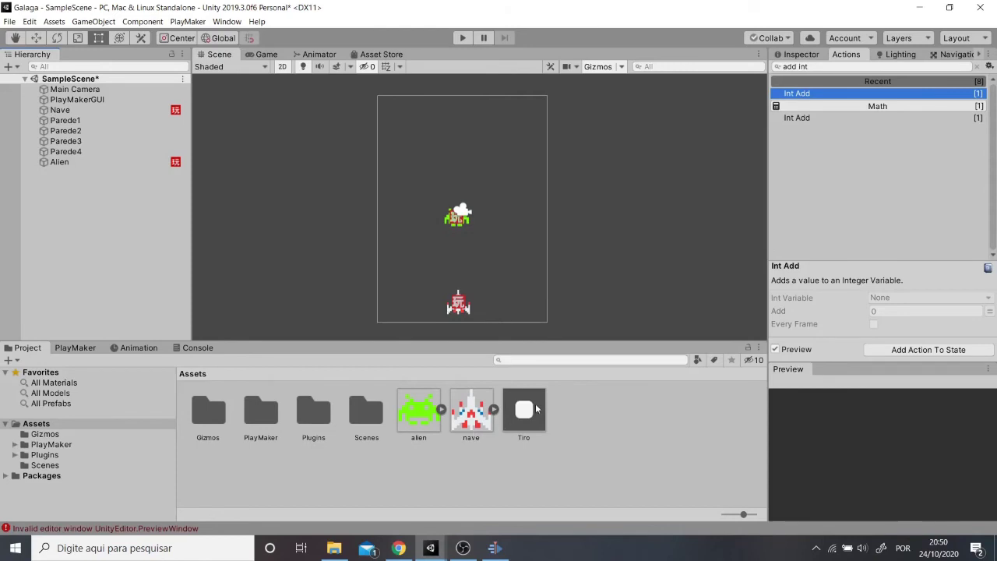
click(533, 411)
click(78, 249)
drag(60, 162, 609, 440)
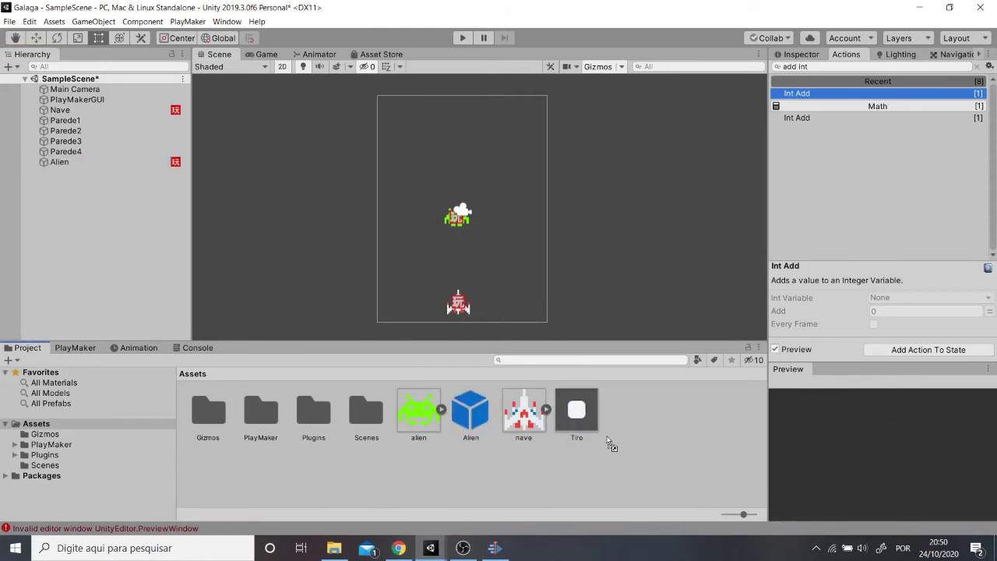
click(419, 413)
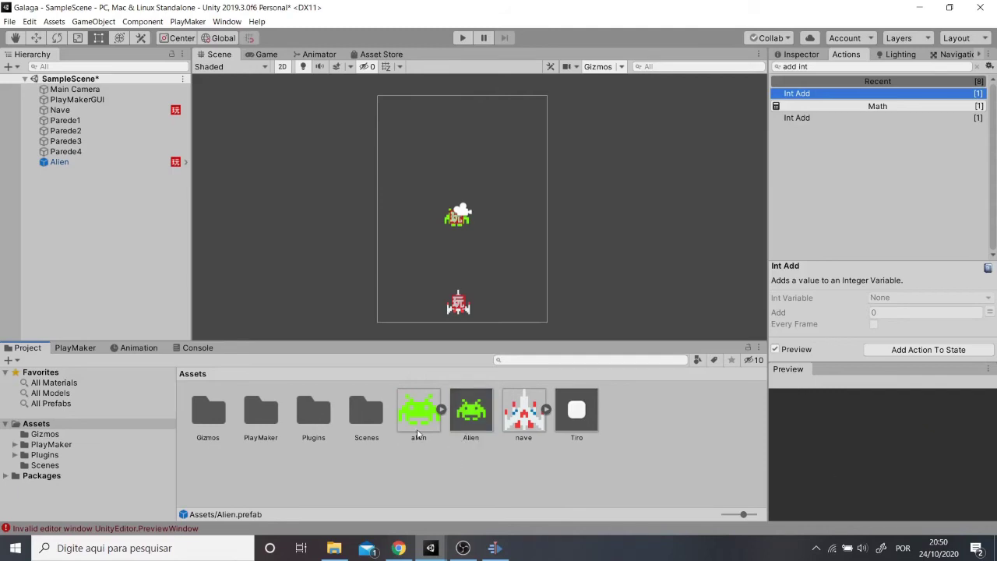
click(481, 418)
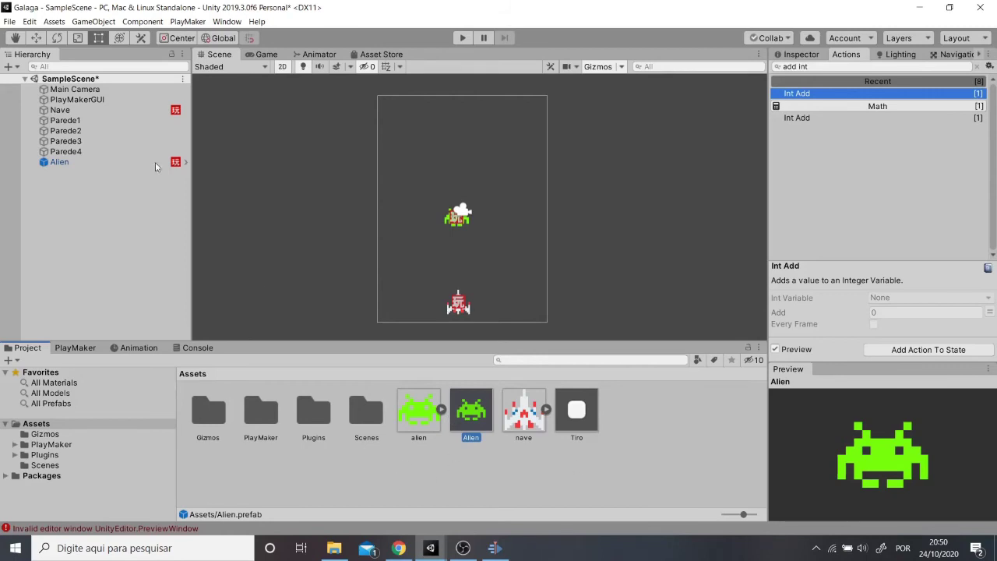
Delete the Alien object from the scene.
click(111, 162)
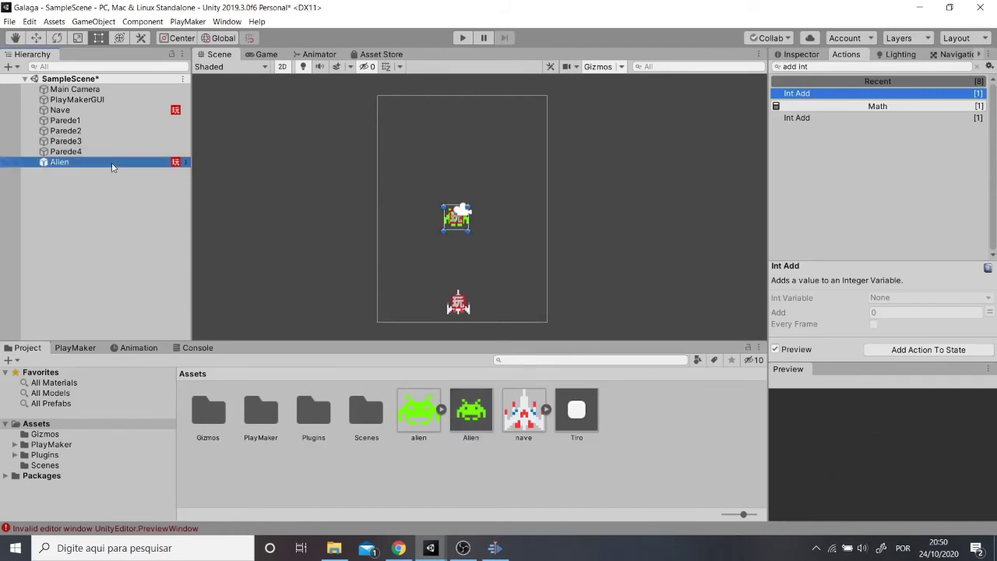
key(Delete)
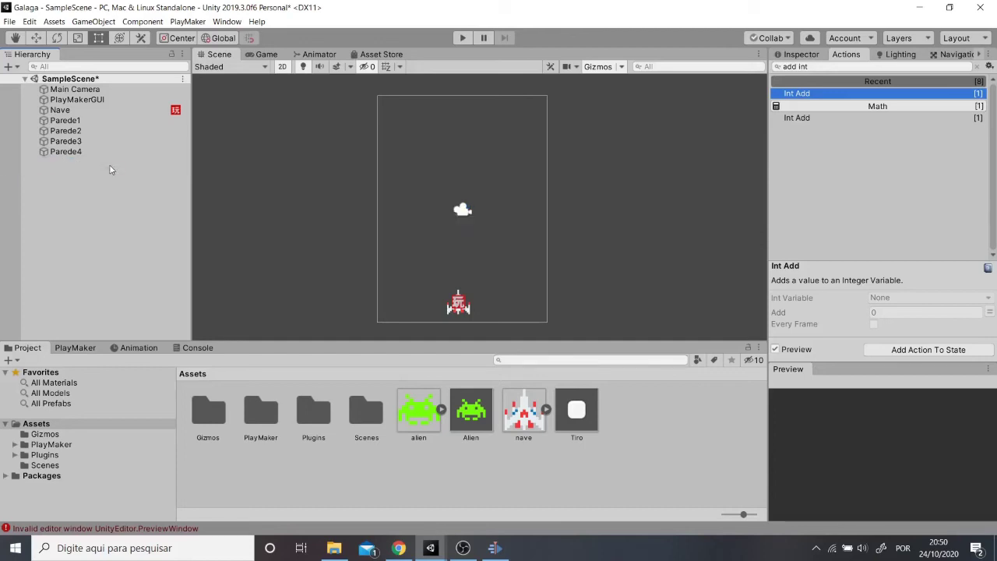
mouse_move(411, 176)
middle_down()
mouse_move(396, 232)
mouse_move(353, 244)
middle_up()
Create an empty object named 'gerador de aliens'.
right_click(69, 190)
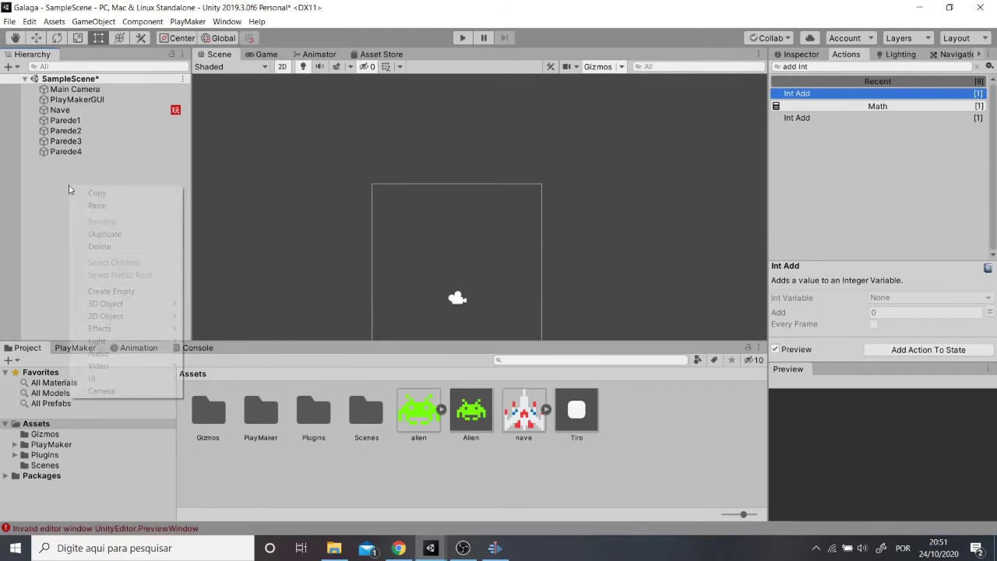
click(133, 290)
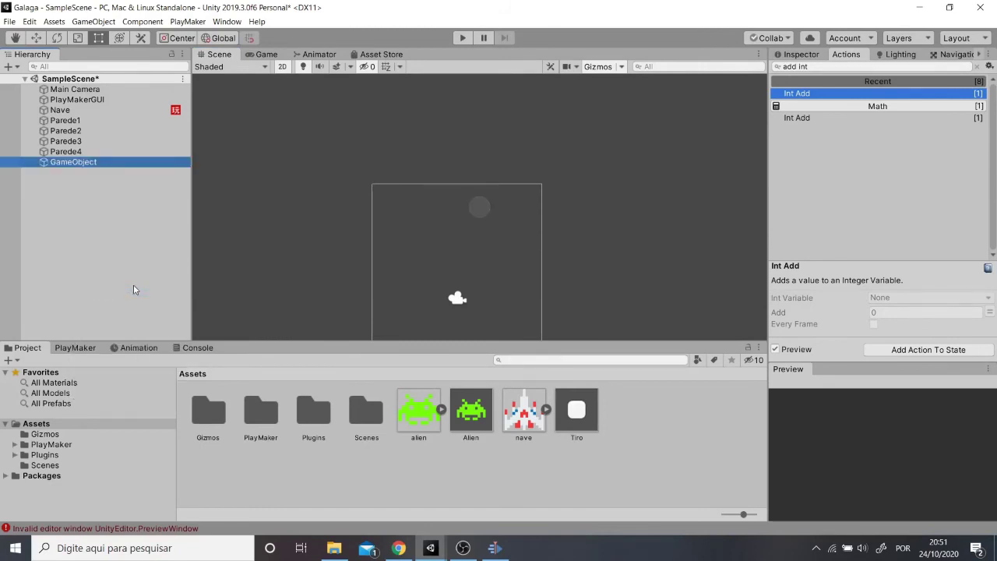
click(801, 54)
click(832, 71)
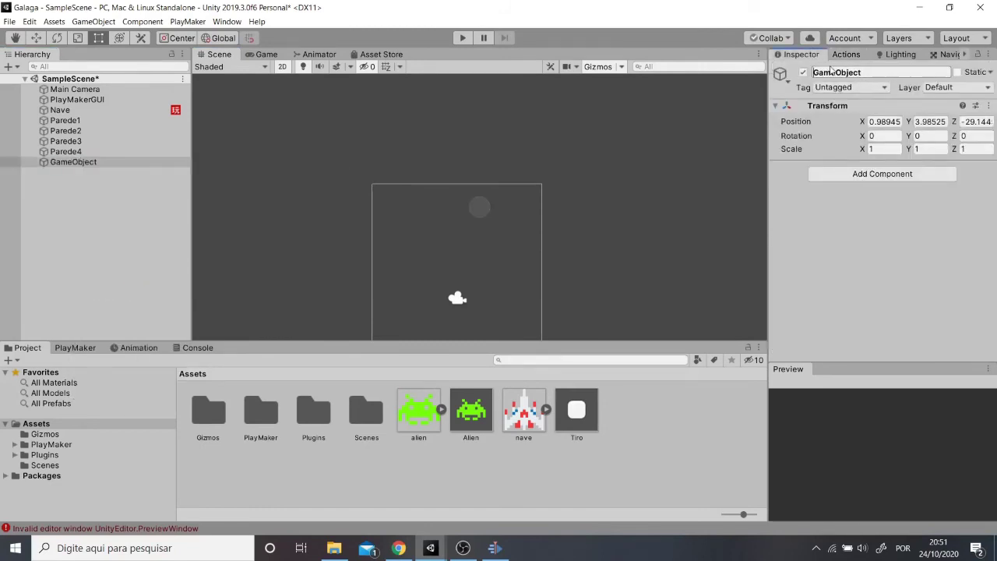
text(gerador de aliens)
key(Return)
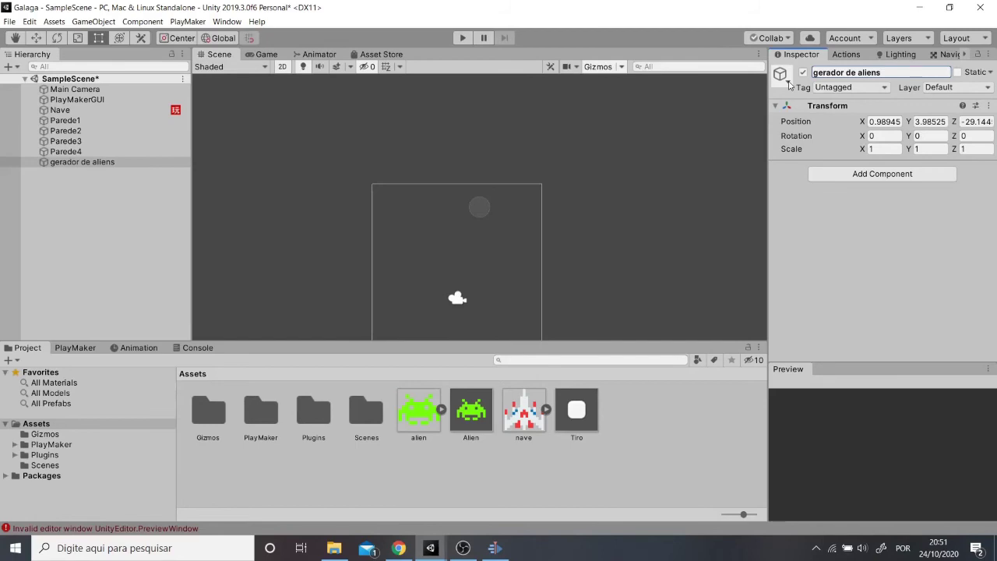
Give gerador de aliens a red label icon and move it above the play area's top-left.
click(788, 83)
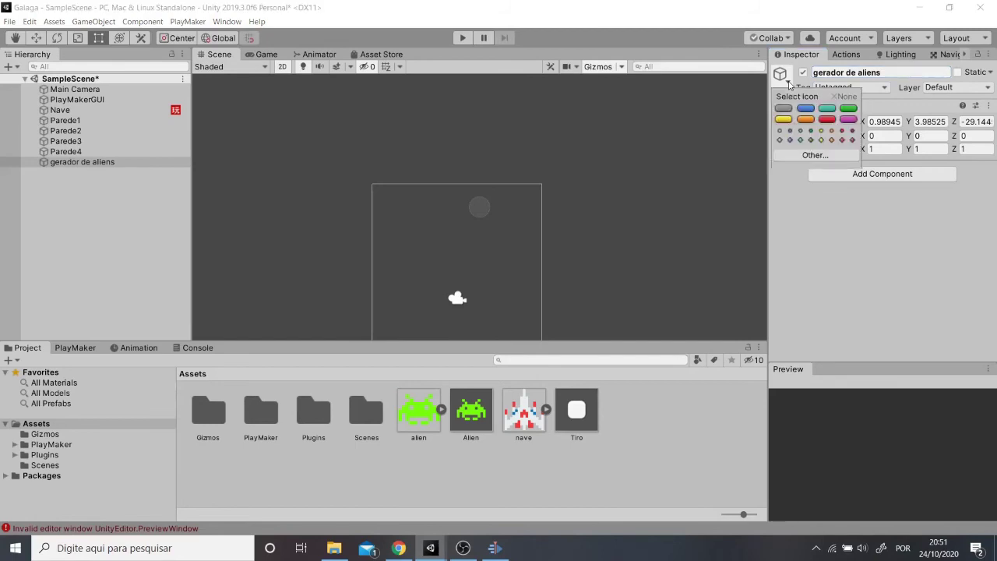
click(828, 120)
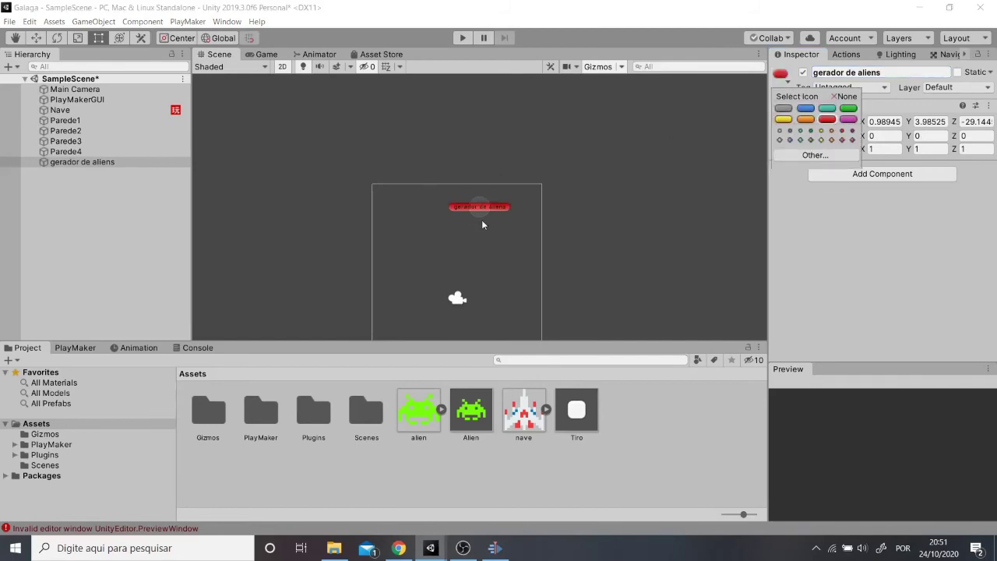
click(288, 148)
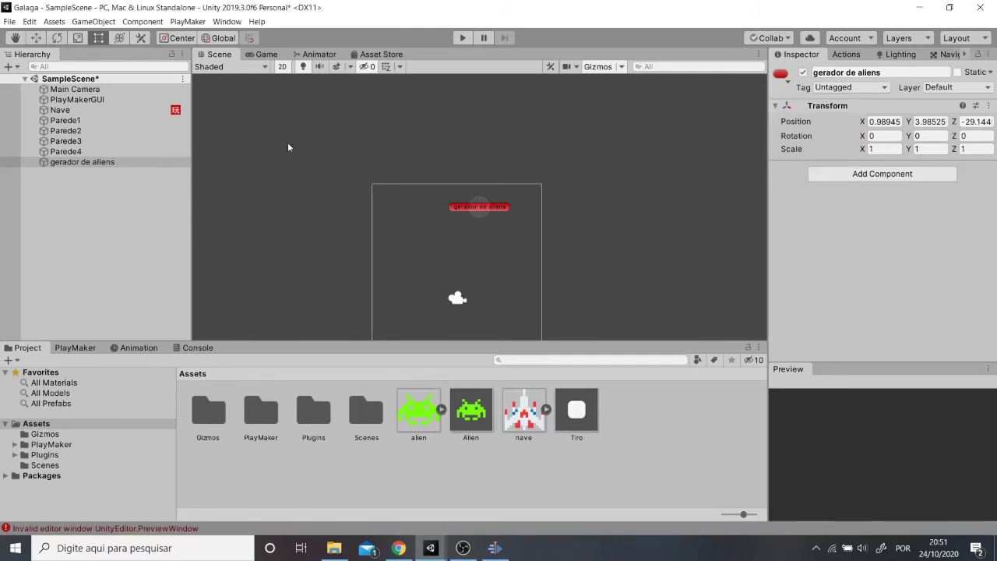
click(35, 37)
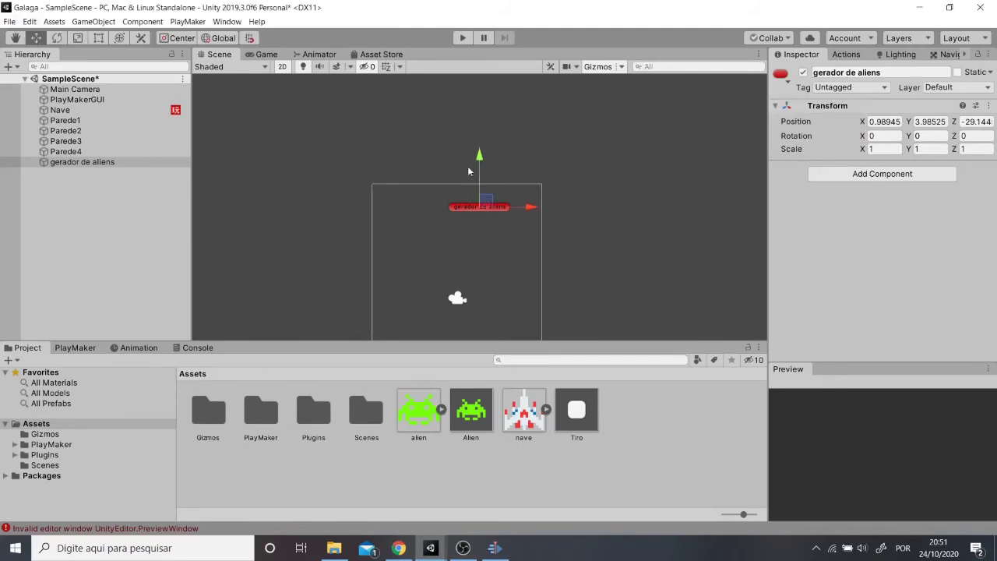
drag(485, 200, 389, 174)
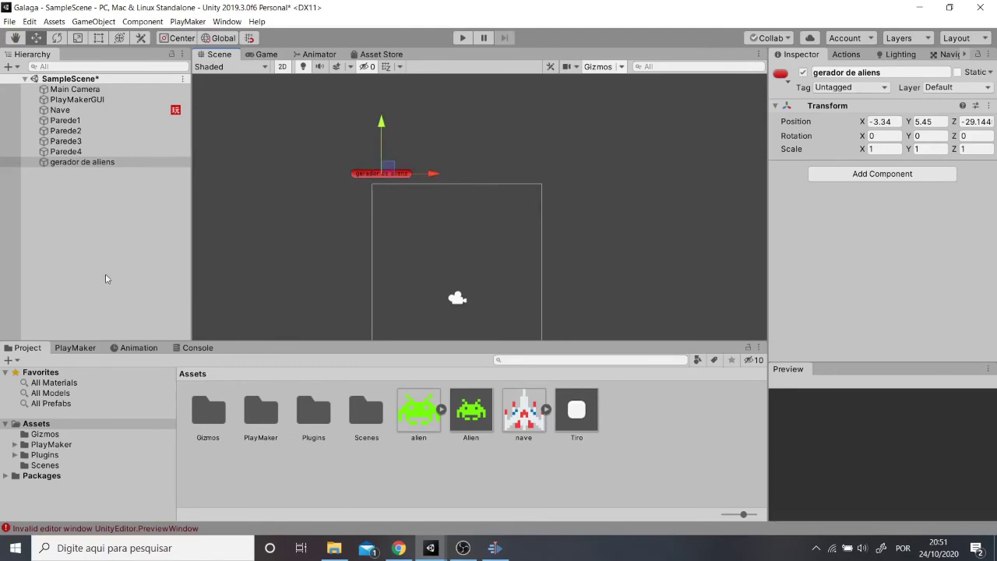
click(83, 350)
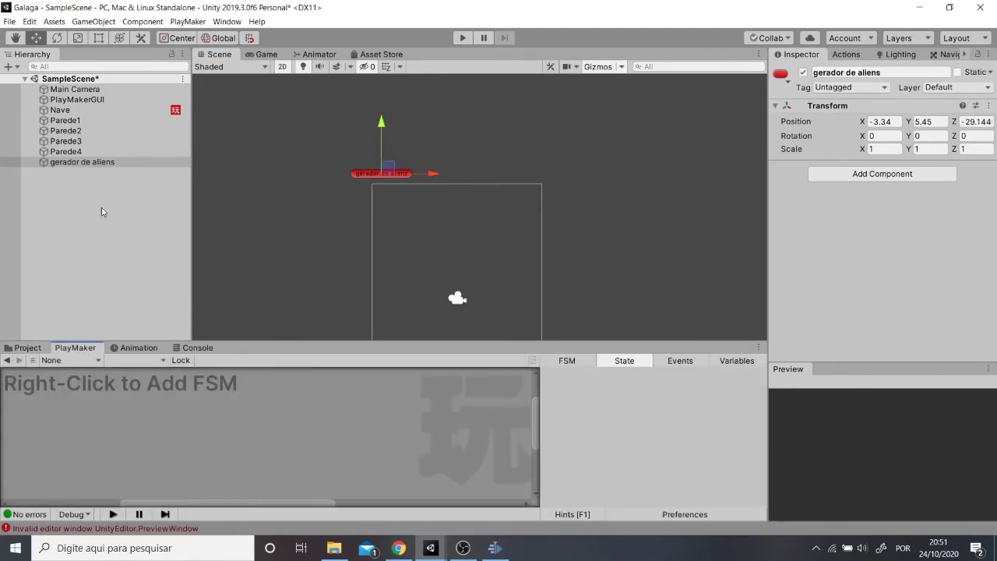
Add an FSM to gerador de aliens and put a Random Wait action in State 1.
right_click(90, 164)
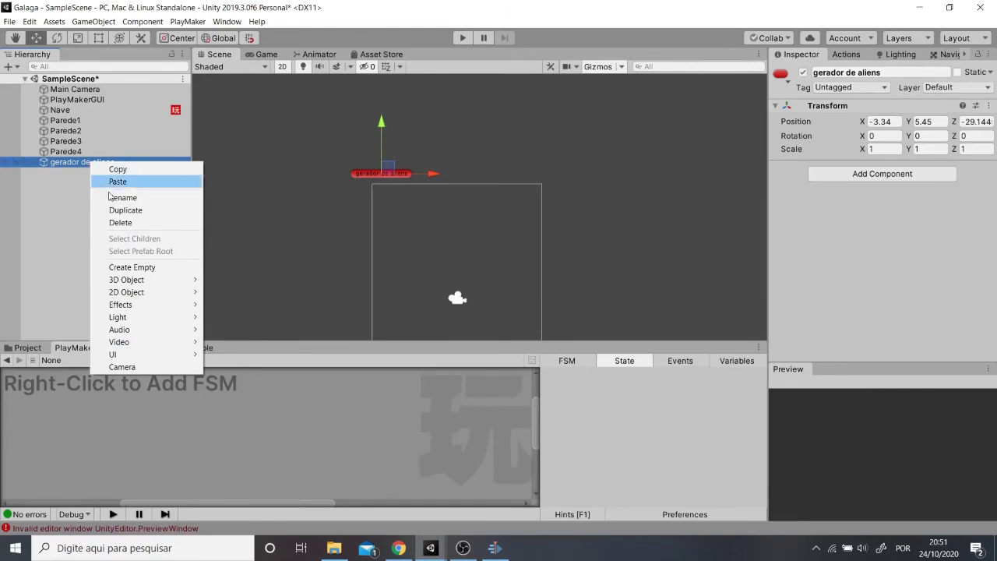
right_click(146, 394)
click(159, 401)
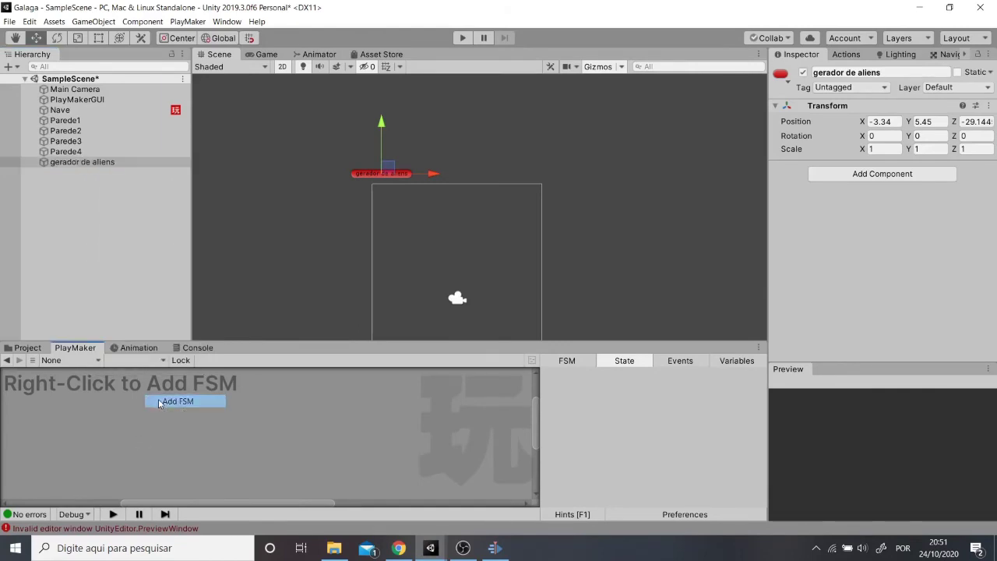
middle_drag(149, 415, 305, 427)
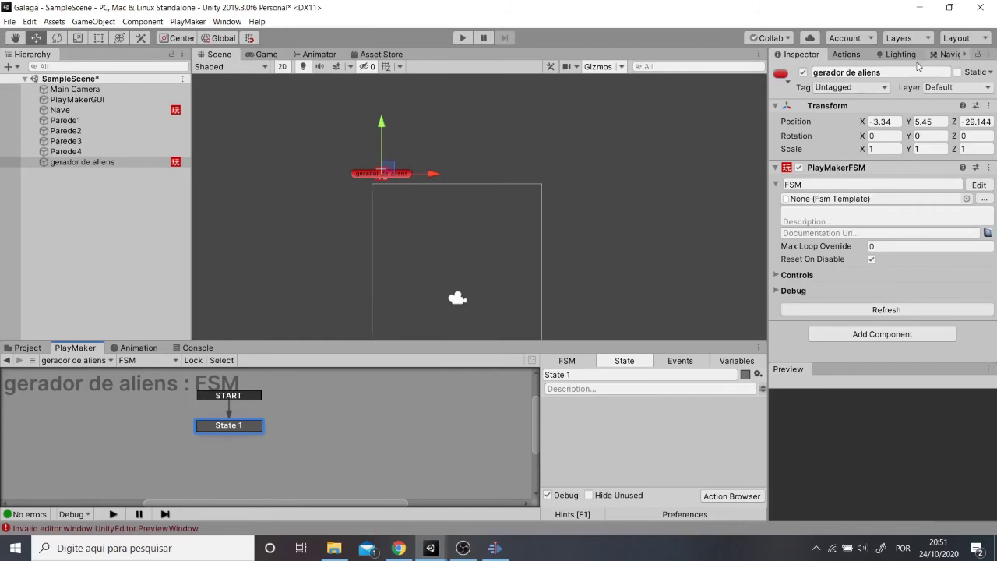
click(845, 55)
text(random wair)
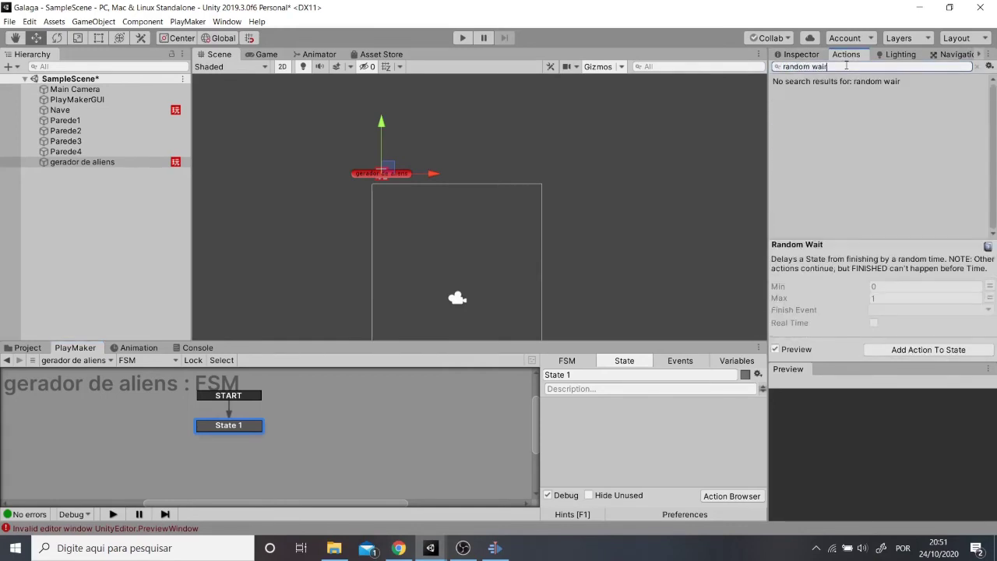
key(BackSpace)
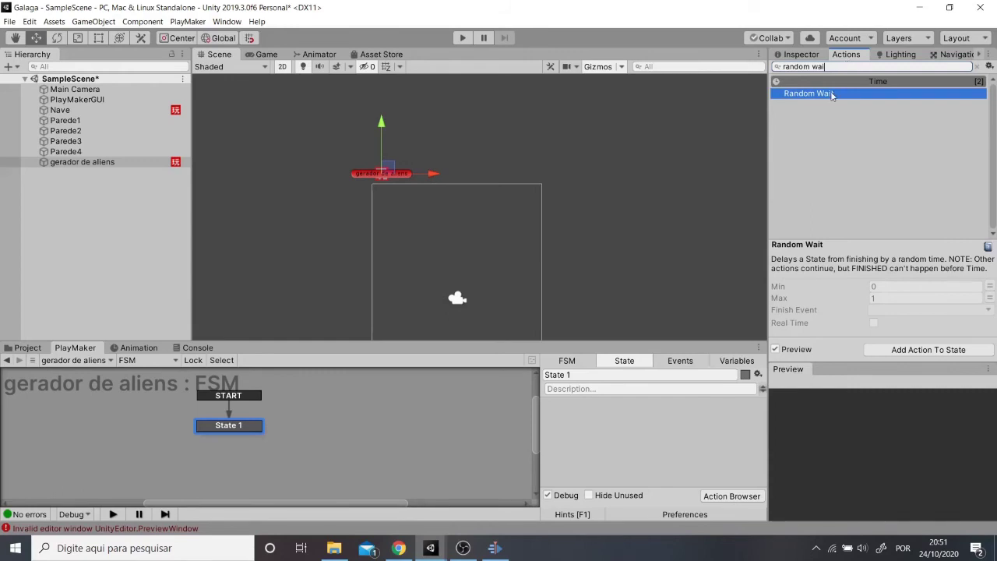
double_click(832, 94)
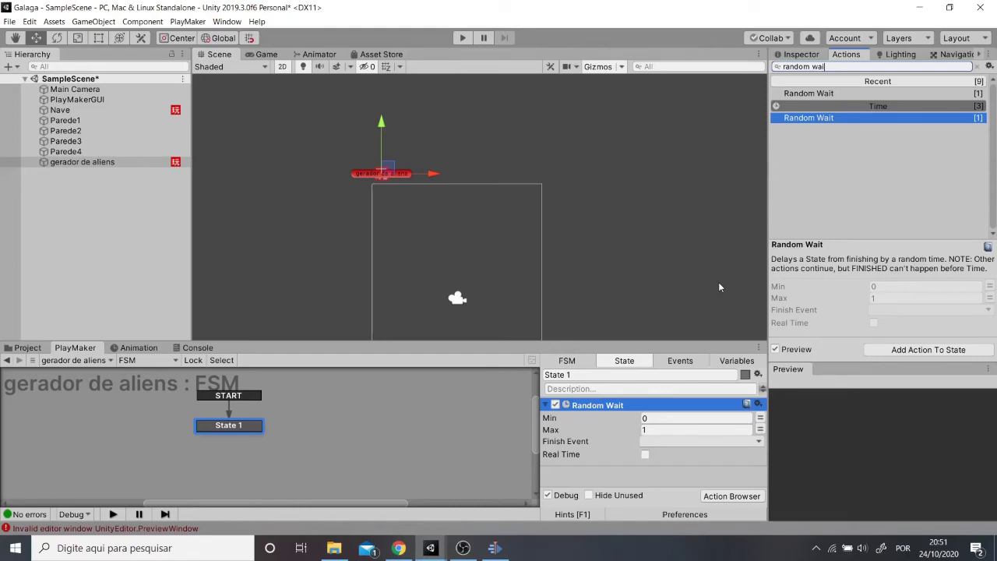
Set Random Wait to Min 1 and Max 5, and rename the state 'esperando'.
click(691, 418)
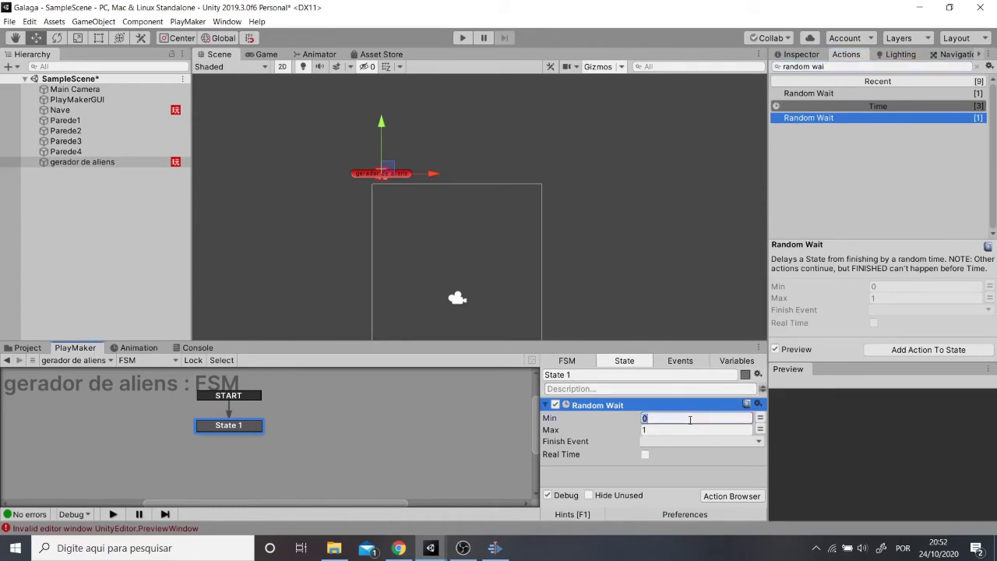
text(2)
click(675, 430)
text(5)
click(669, 418)
text(1)
click(607, 375)
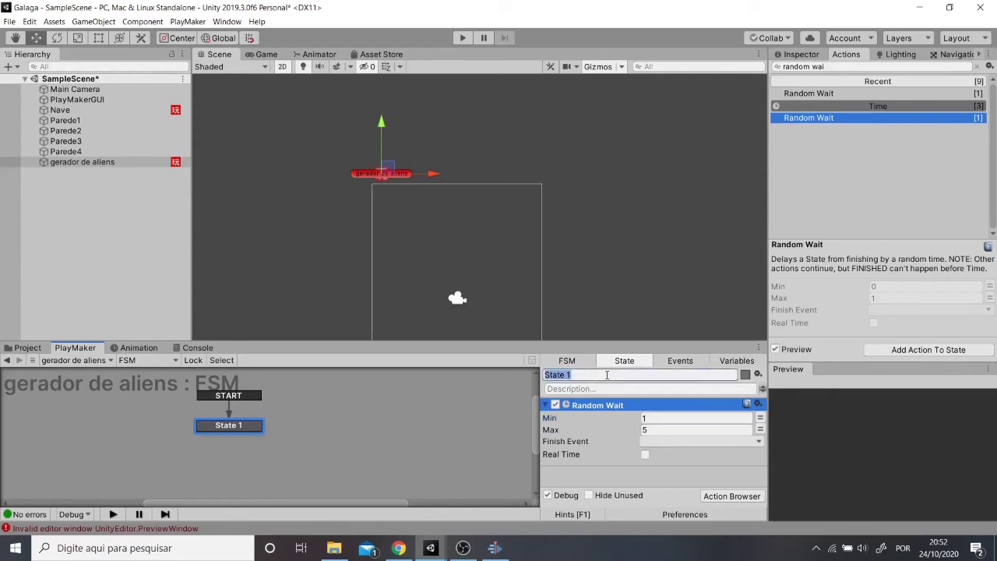
text(esperando)
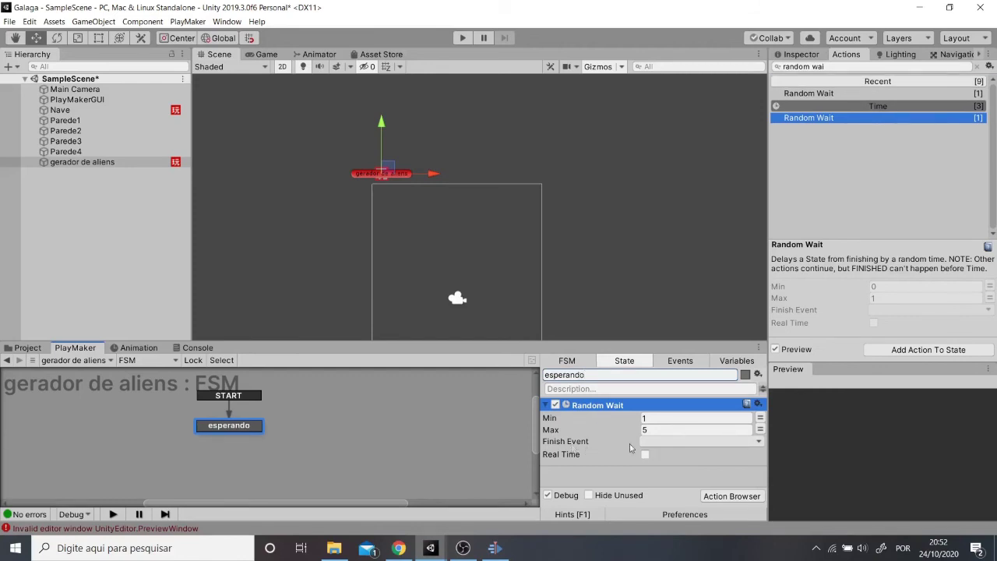
Add a FINISHED transition to esperando and make Random Wait fire FINISHED.
right_click(257, 430)
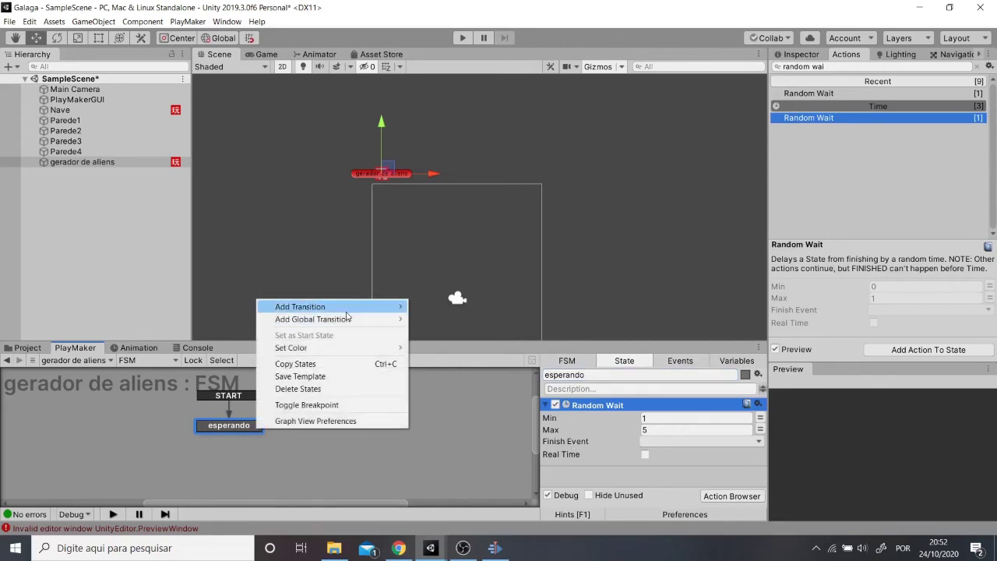
mouse_move(348, 312)
click(441, 306)
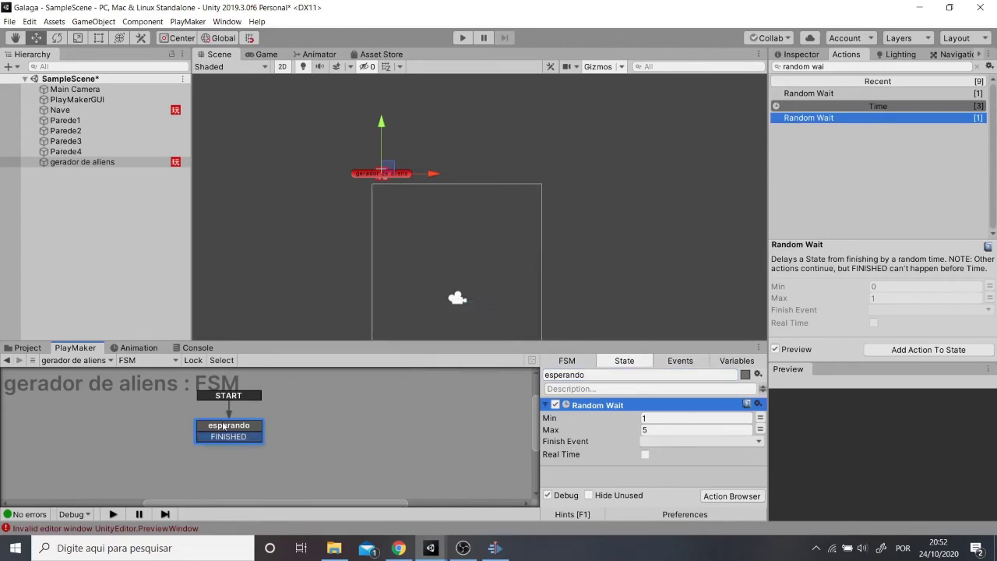
drag(254, 439, 283, 437)
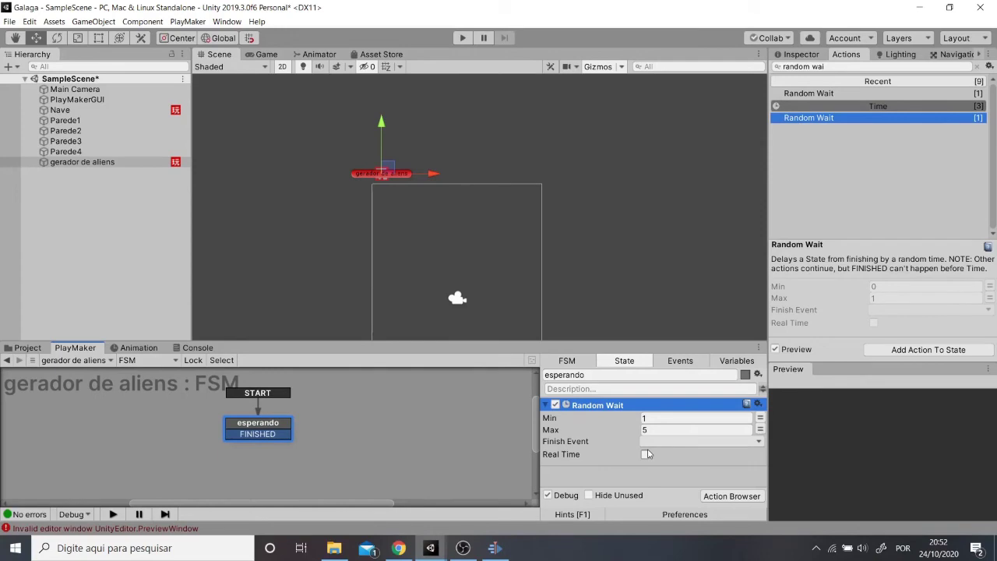
click(650, 442)
click(670, 468)
Add a new state 'gerando alien' and link esperando's FINISHED transition to it.
right_click(342, 423)
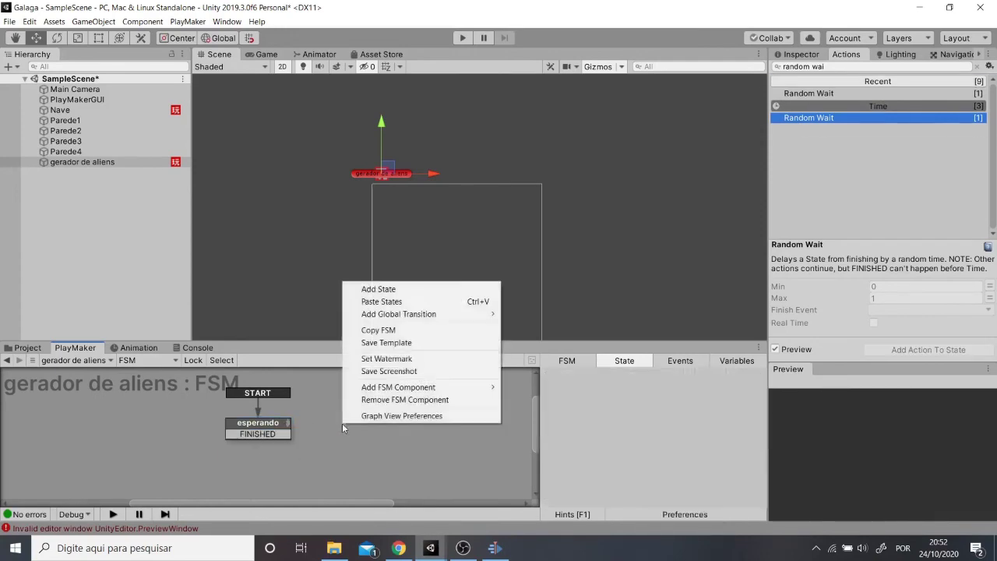
click(378, 289)
click(577, 374)
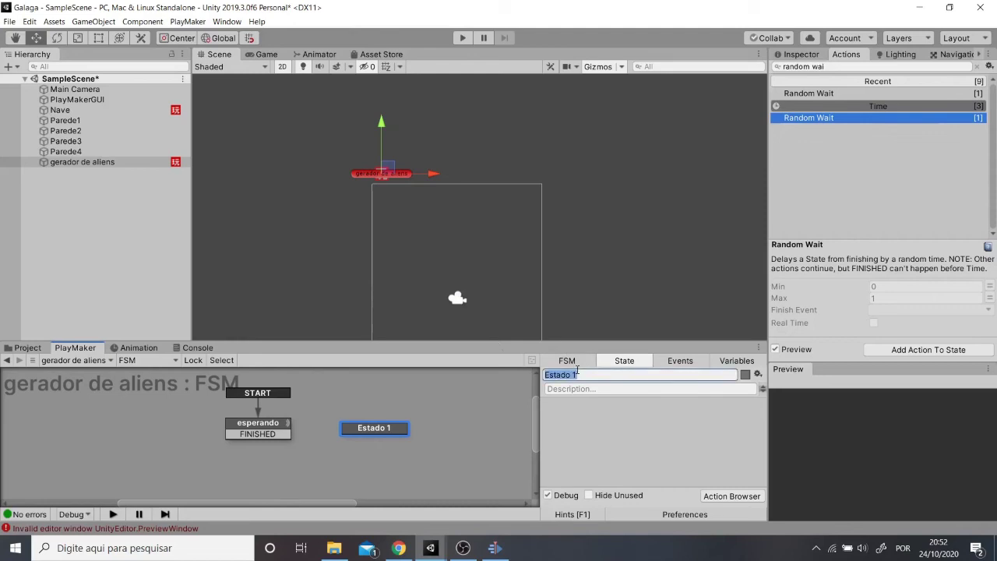
text(gerar)
key(BackSpace)
text(ndo alien)
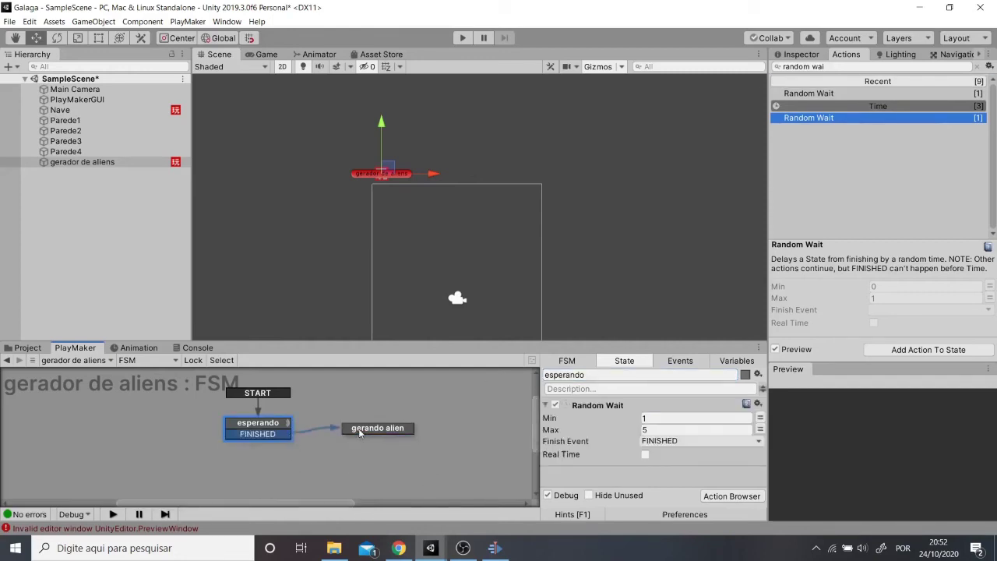
drag(289, 433, 357, 429)
Add a Create Object action to the gerando alien state.
click(842, 67)
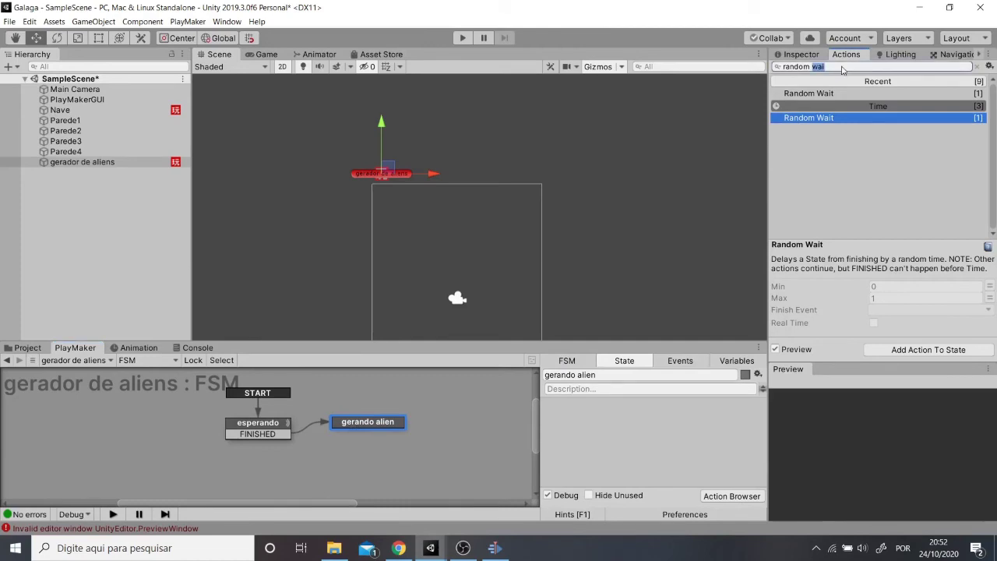
key(ctrl+a)
text(create)
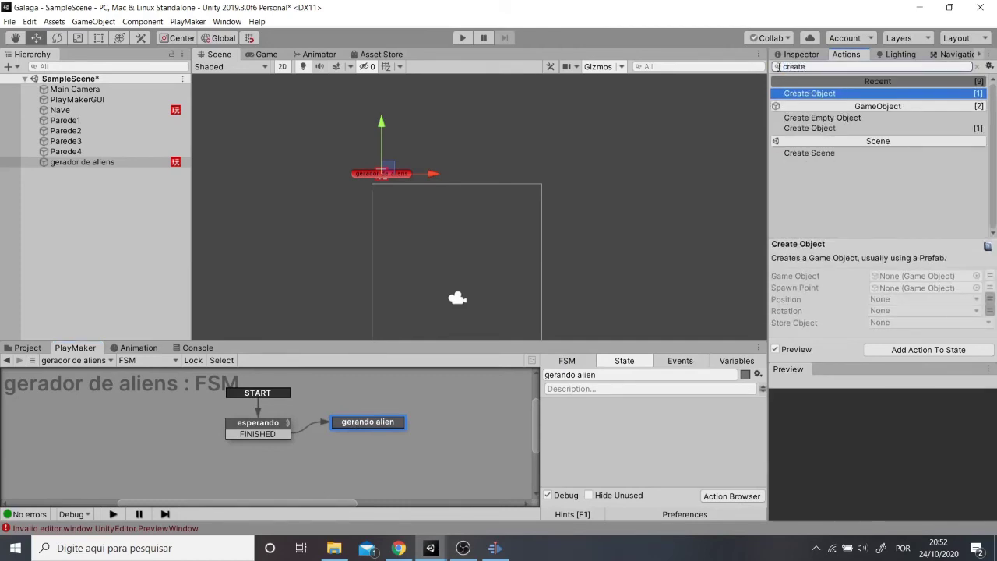
double_click(810, 129)
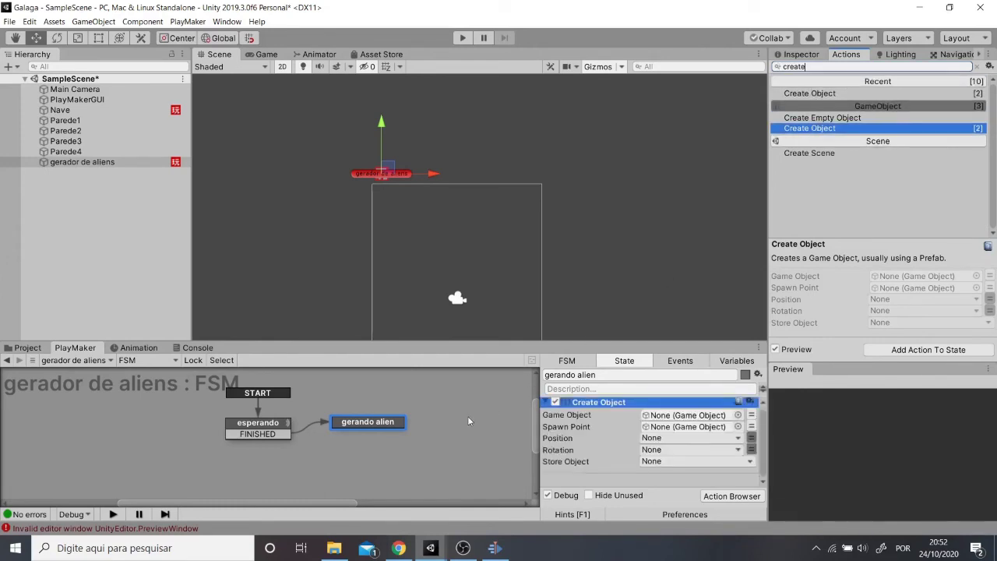
Set Create Object to spawn the Alien prefab at the gerador de aliens spawn point.
click(738, 415)
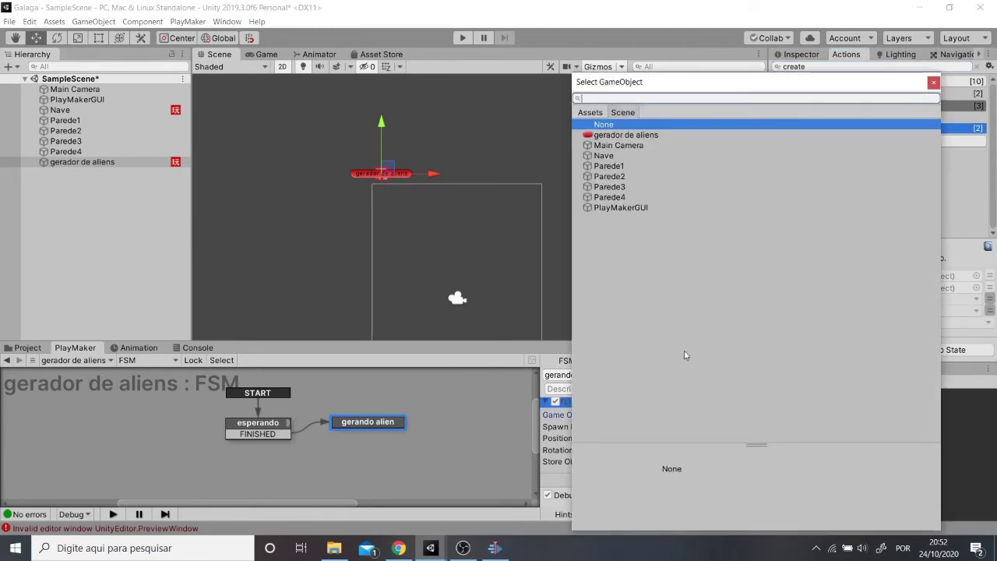
click(589, 112)
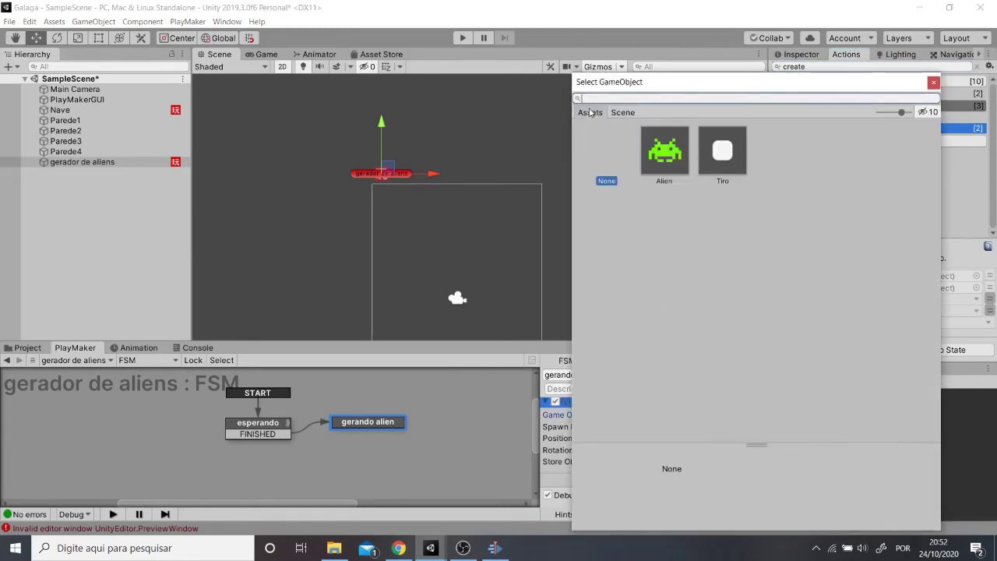
double_click(662, 152)
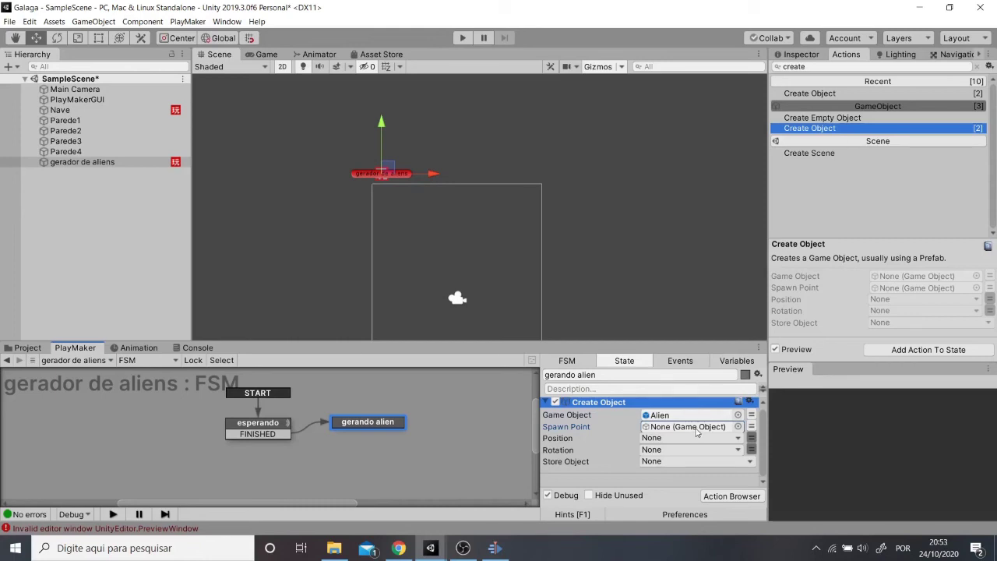
drag(74, 164, 659, 437)
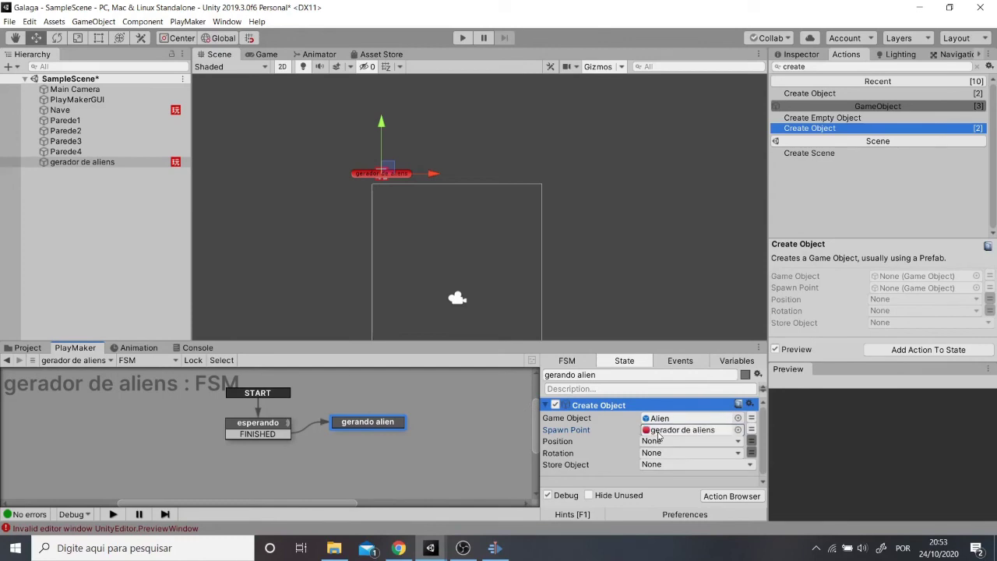
Add a FINISHED transition to gerando alien that loops back to esperando.
right_click(357, 426)
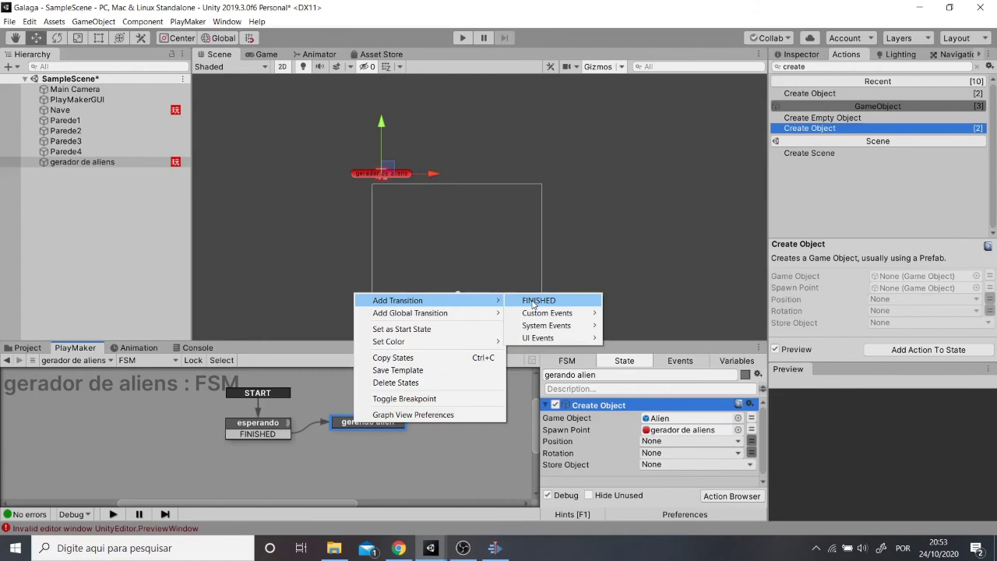
click(537, 299)
drag(374, 427, 378, 430)
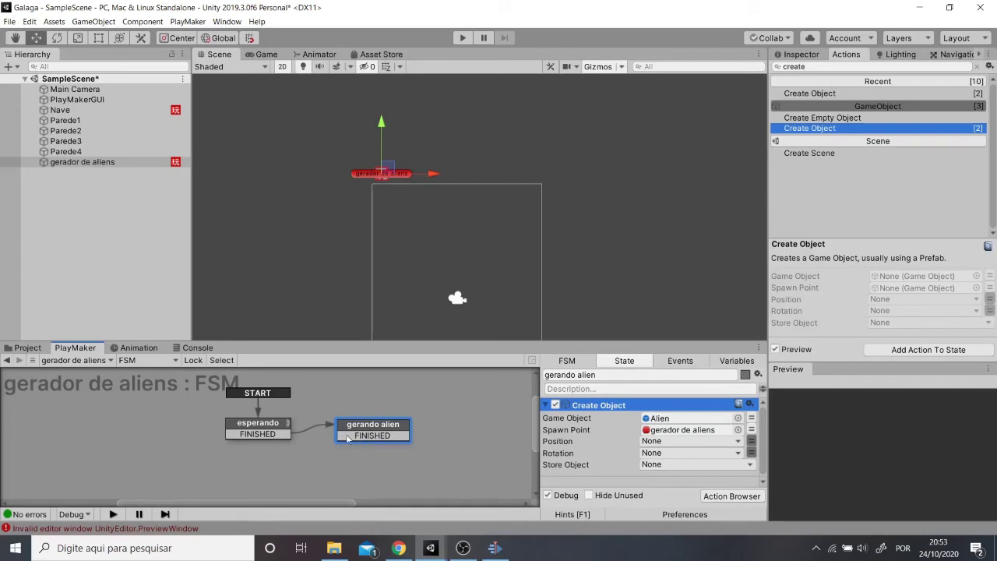
drag(360, 442, 289, 434)
click(270, 430)
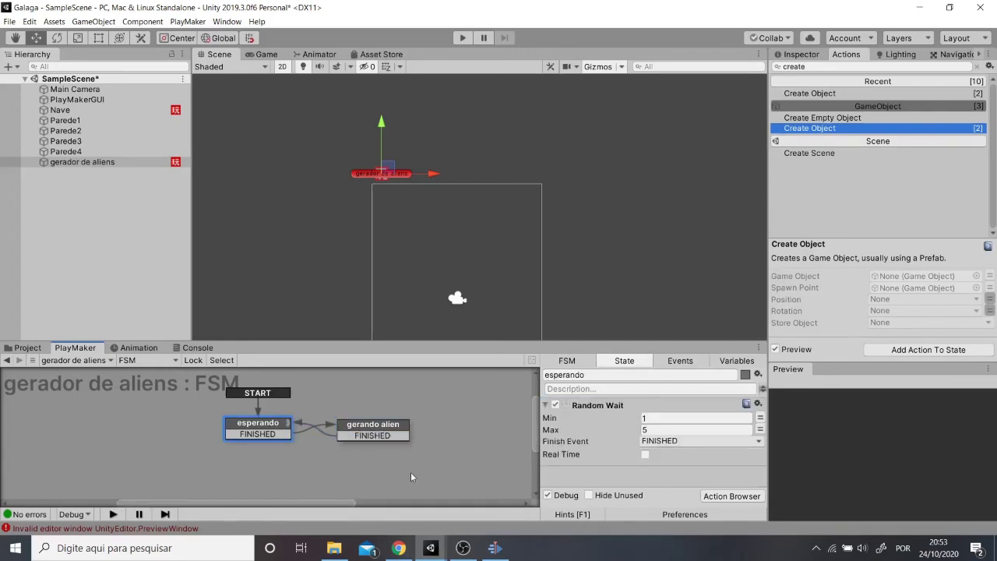
click(376, 431)
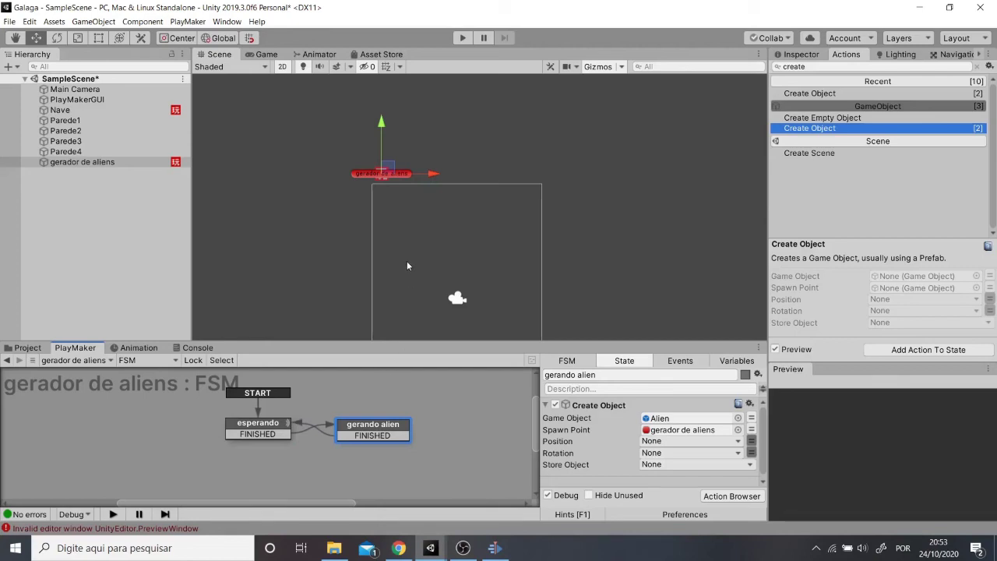
Duplicate gerador de aliens into copies (1) and (2) and spread all three along the top.
drag(434, 176, 433, 176)
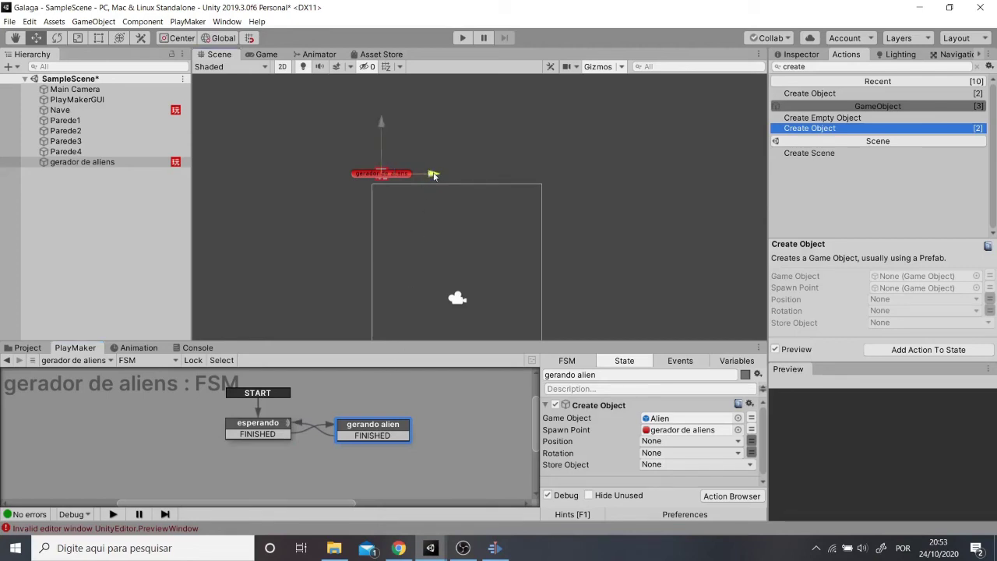
click(133, 165)
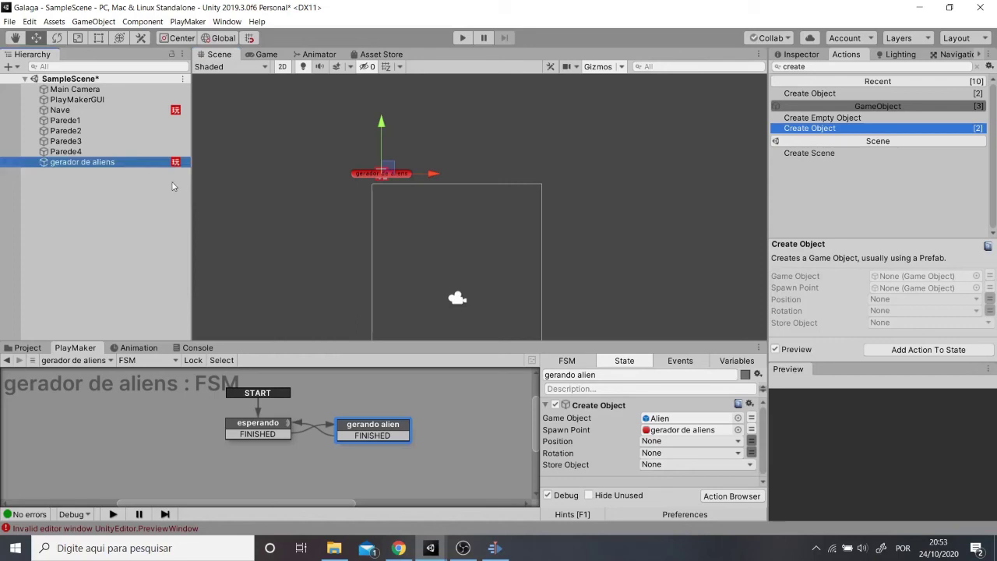
key(ctrl+d)
key(ctrl+d)
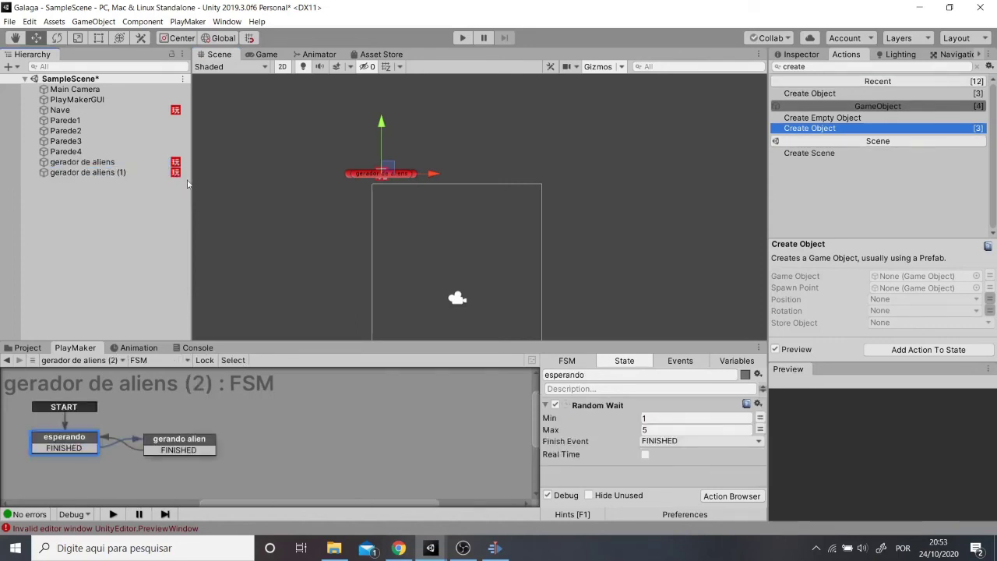
drag(427, 176, 566, 175)
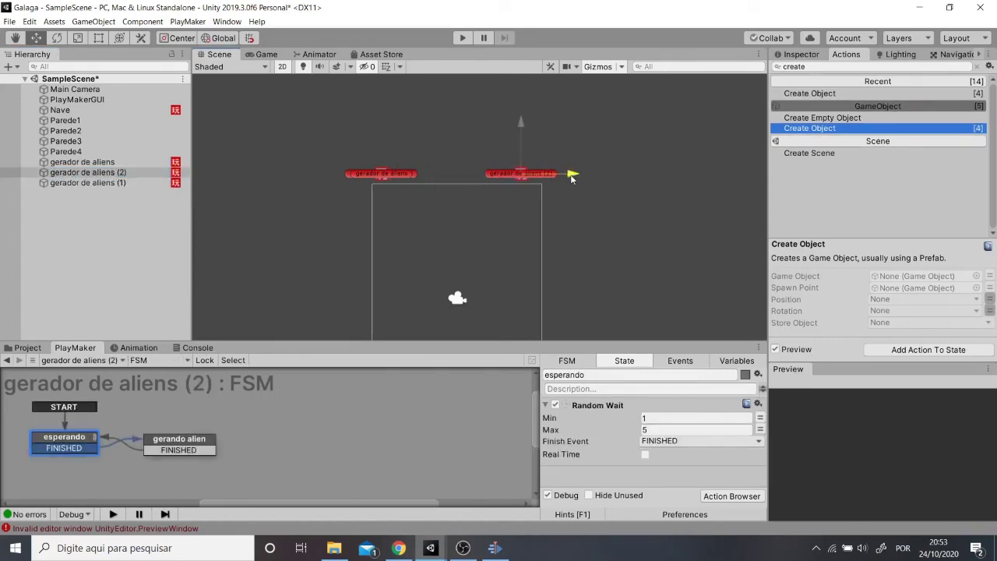
click(140, 183)
drag(432, 174, 503, 178)
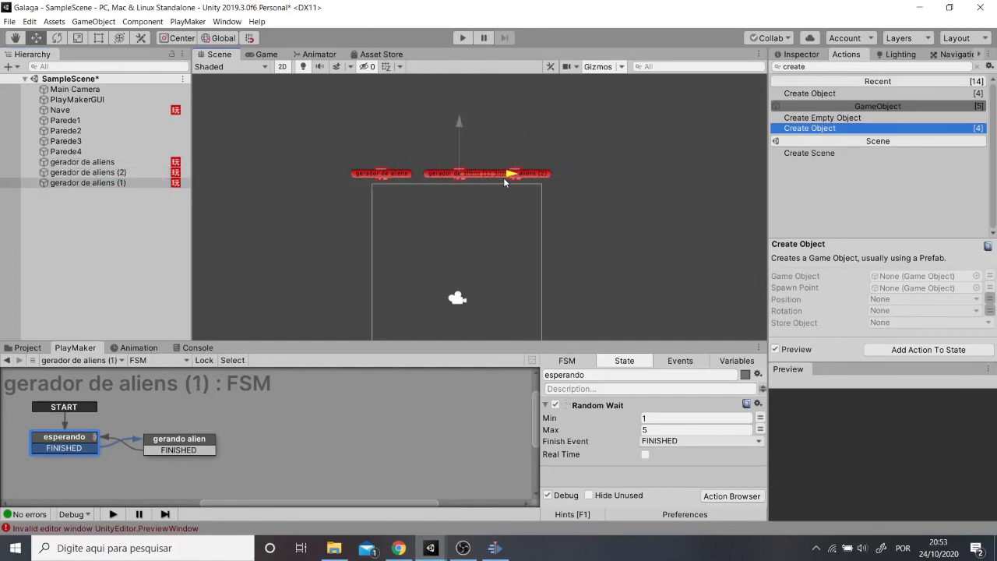
click(163, 163)
drag(434, 175, 445, 175)
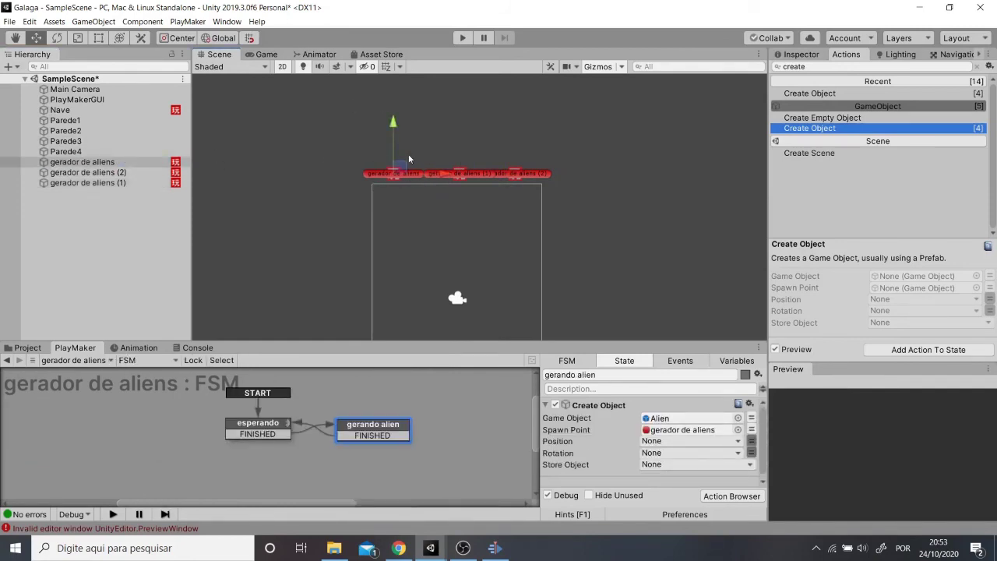
Play-test the game steering the ship left and right, disable Maximize On Play, then stop.
click(462, 39)
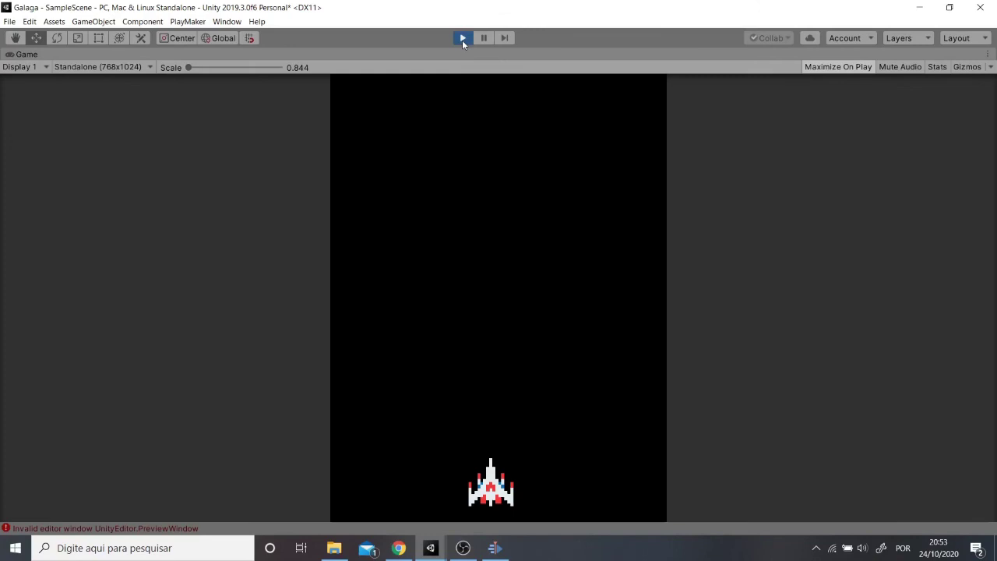
key(Right)
key(Left)
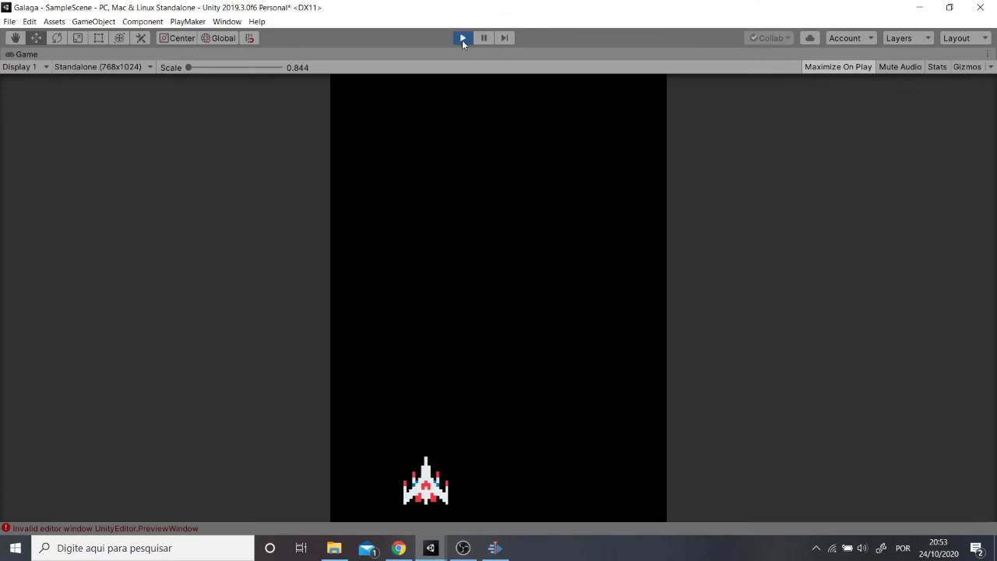
key(Right)
key(Left)
key(Right)
key(Right)
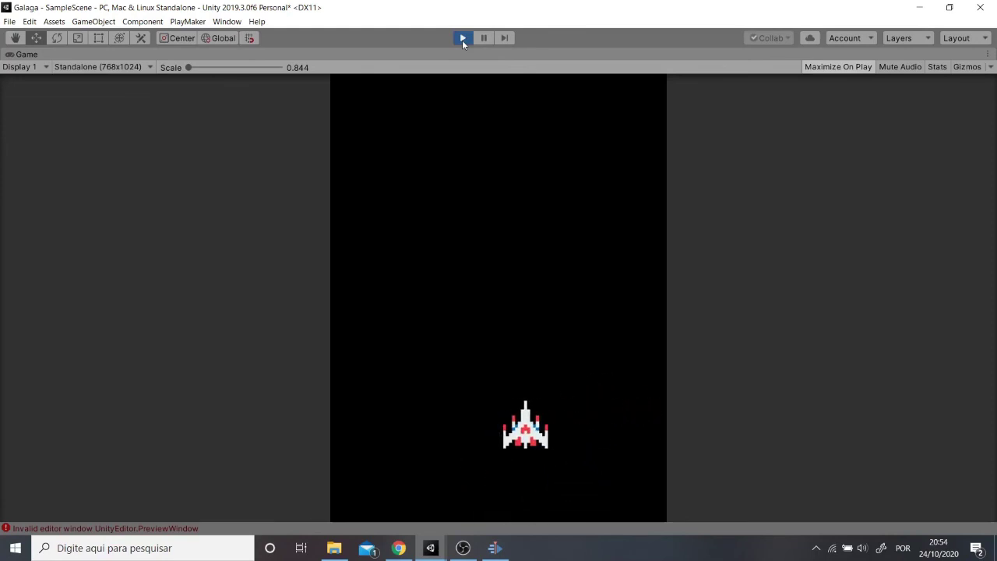
click(813, 69)
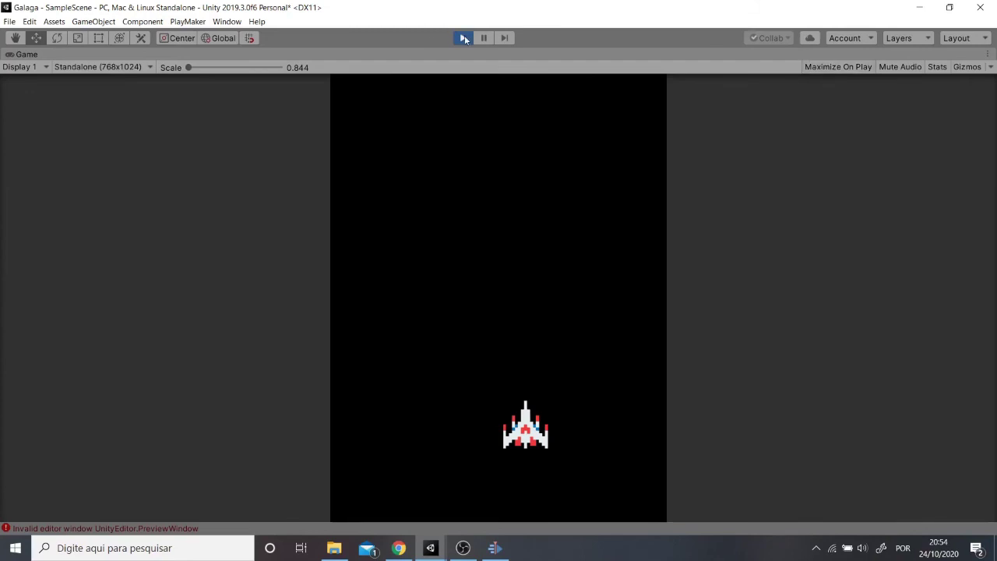
click(464, 39)
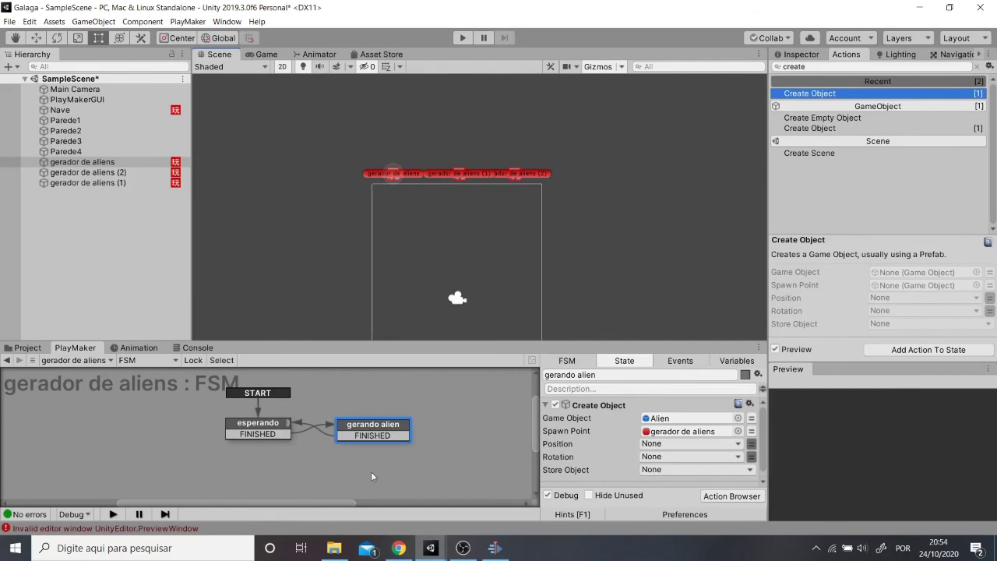
Run the game in the Game view, inspect a spawned Alien(Clone) in the scene, then stop.
click(262, 427)
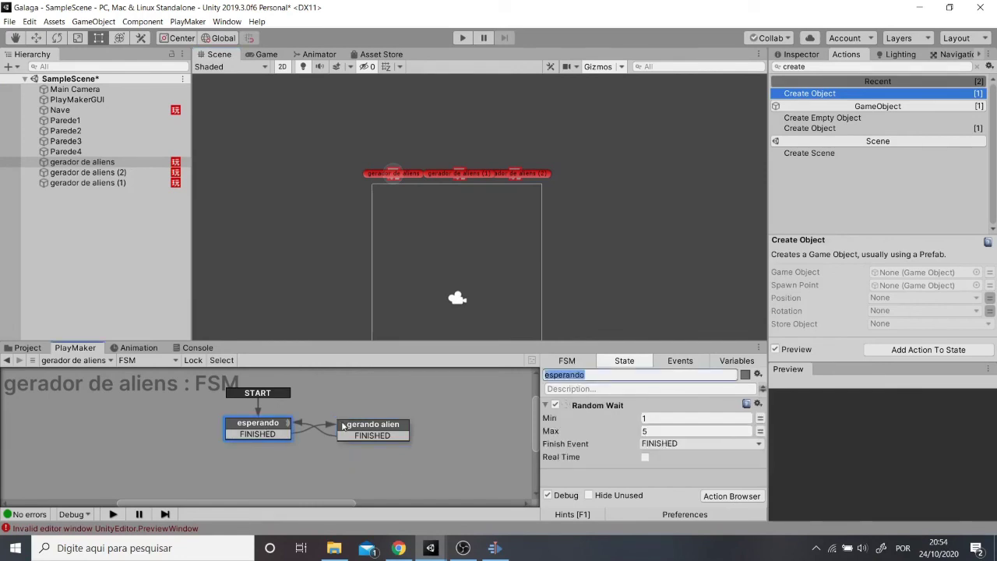
click(268, 54)
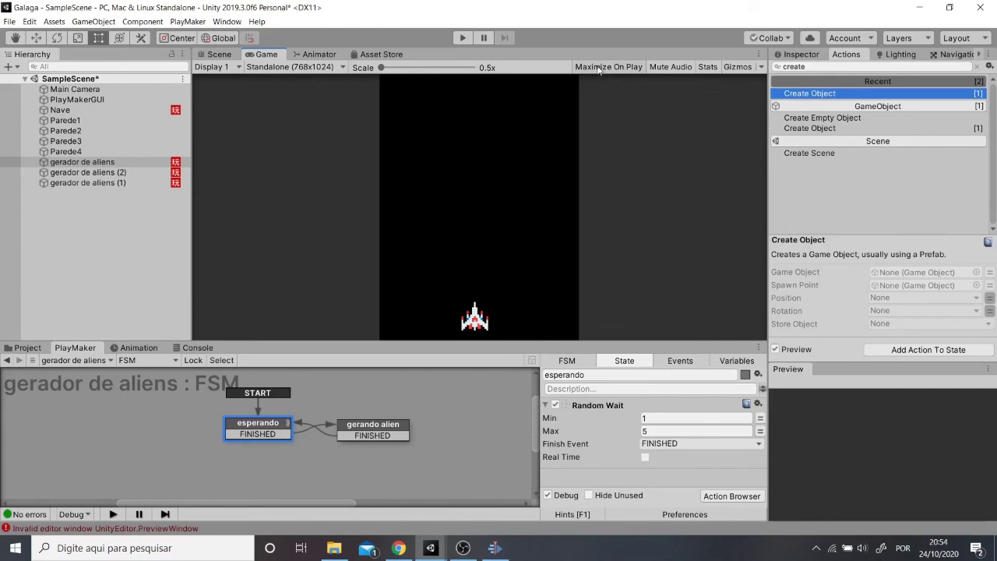
click(457, 40)
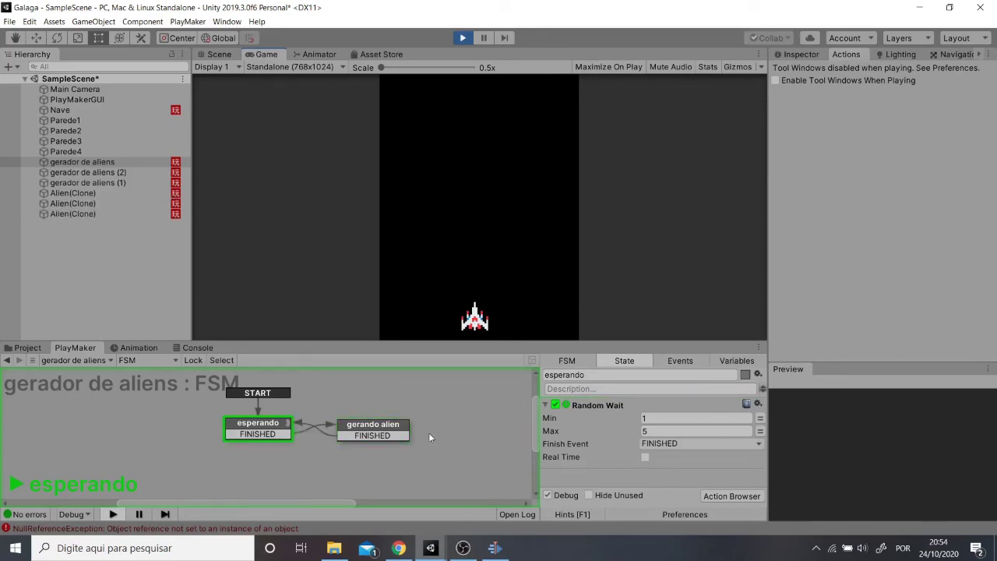
click(94, 193)
click(221, 53)
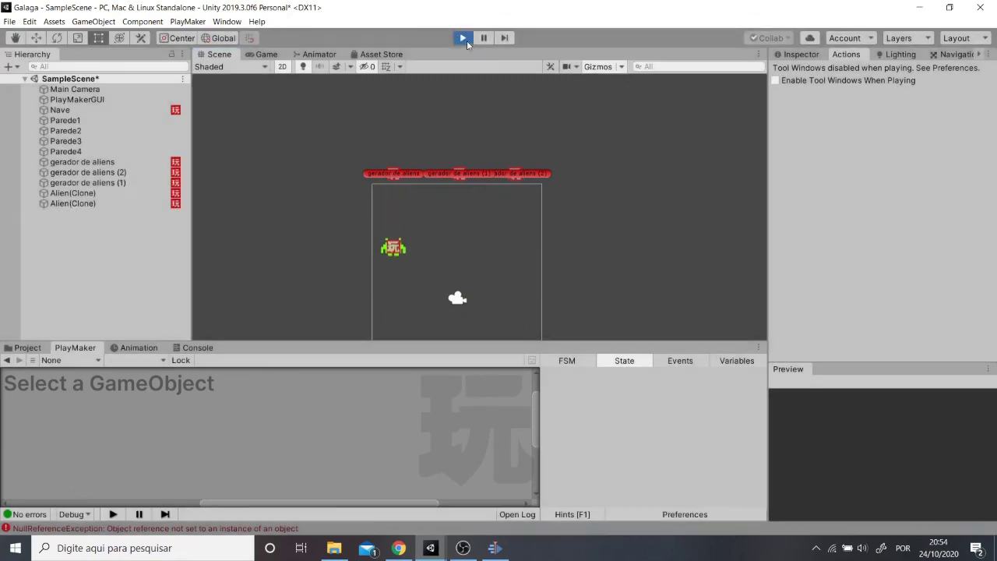
click(463, 38)
Stop the test run and return to the Scene view to inspect the ship and wall objects.
click(167, 162)
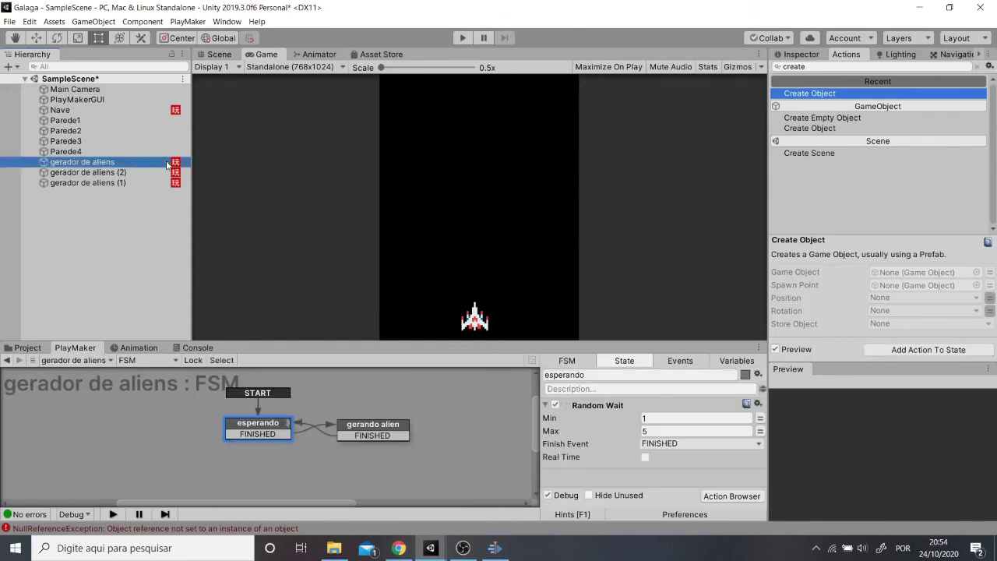
click(814, 54)
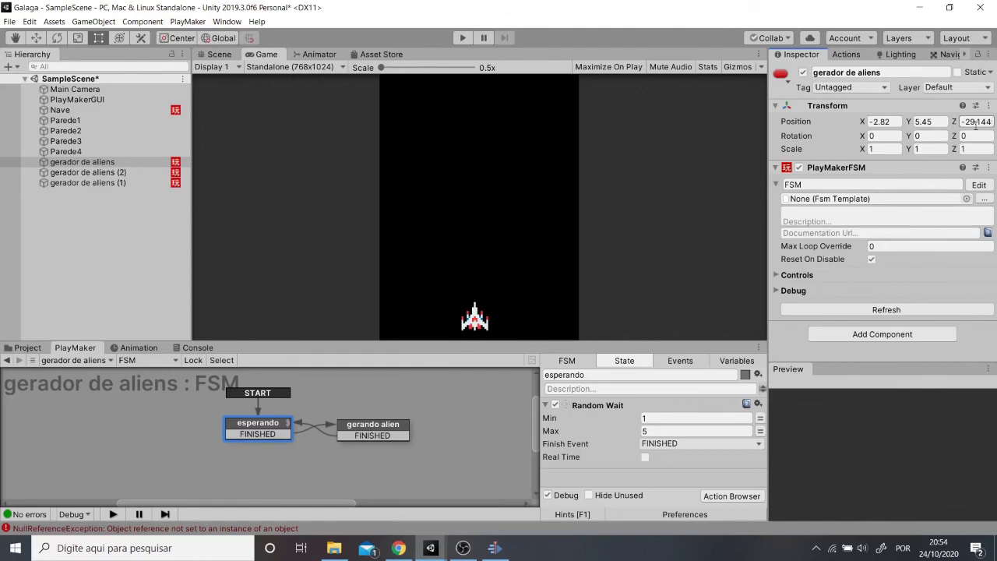
click(212, 56)
click(131, 109)
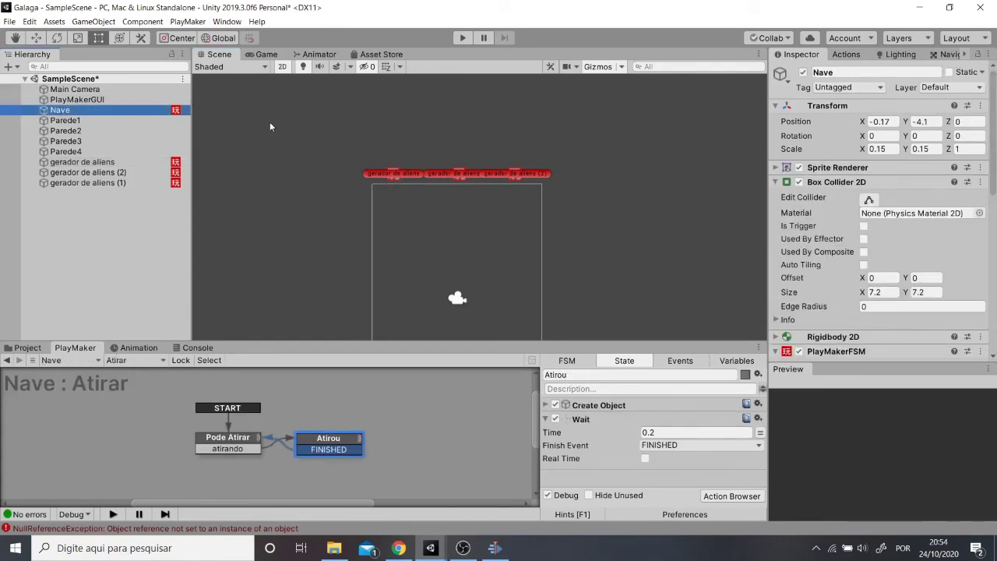
click(70, 130)
click(97, 141)
click(94, 151)
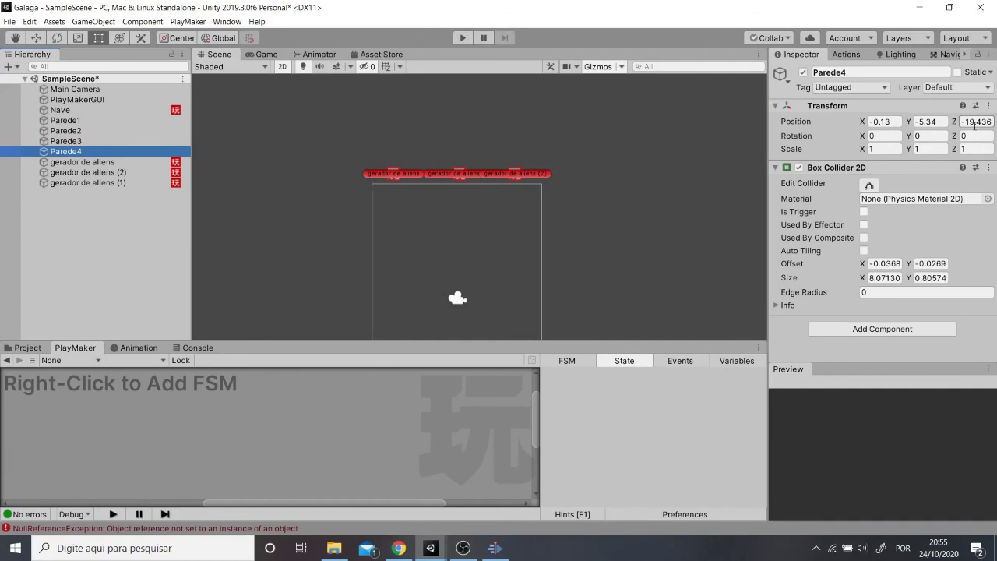
Set Position Z to 0 on walls Parede4, Parede3, Parede2 and Parede1.
click(970, 121)
text(0)
click(117, 142)
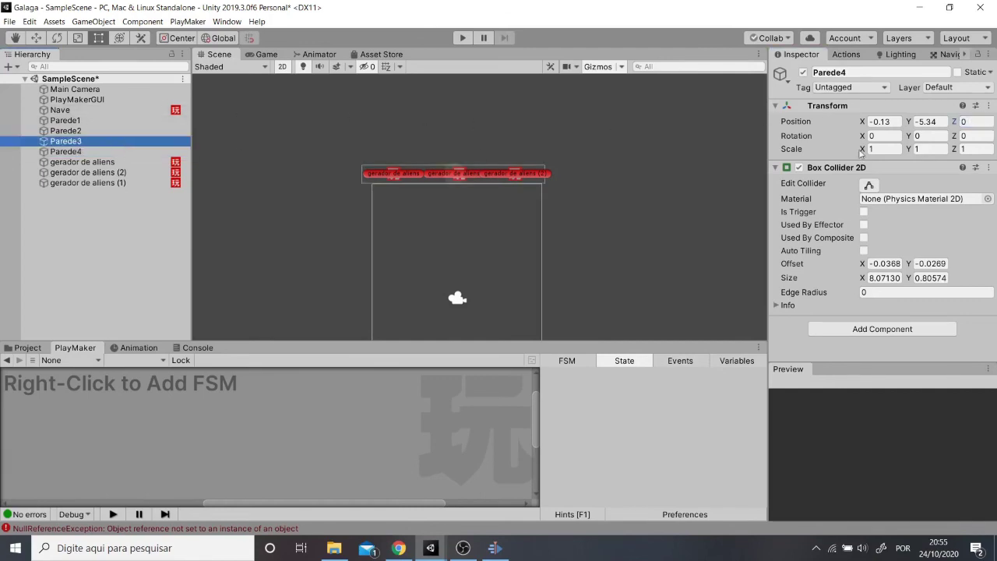
click(973, 121)
text(-)
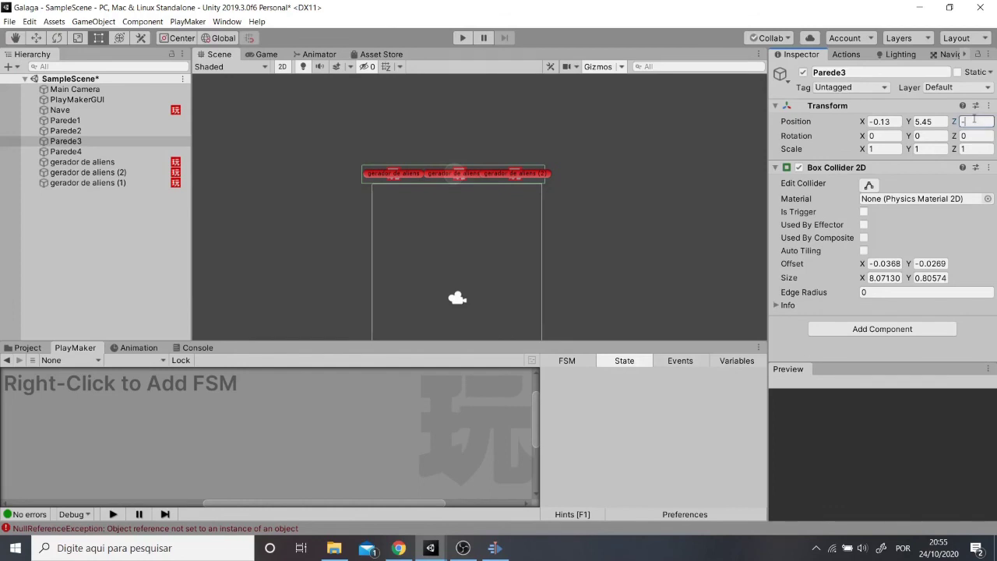
click(47, 131)
click(979, 123)
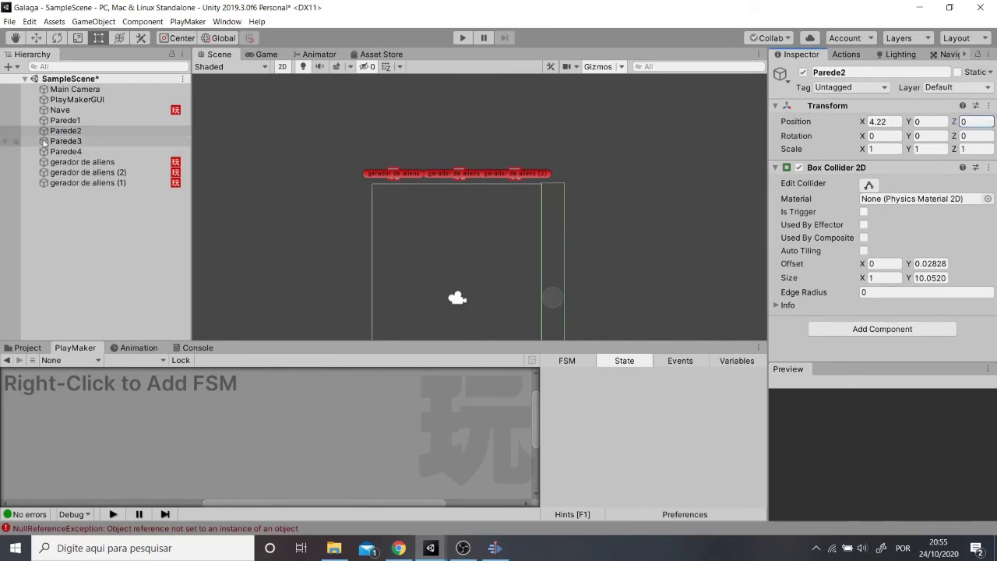
click(65, 120)
click(978, 122)
text(0)
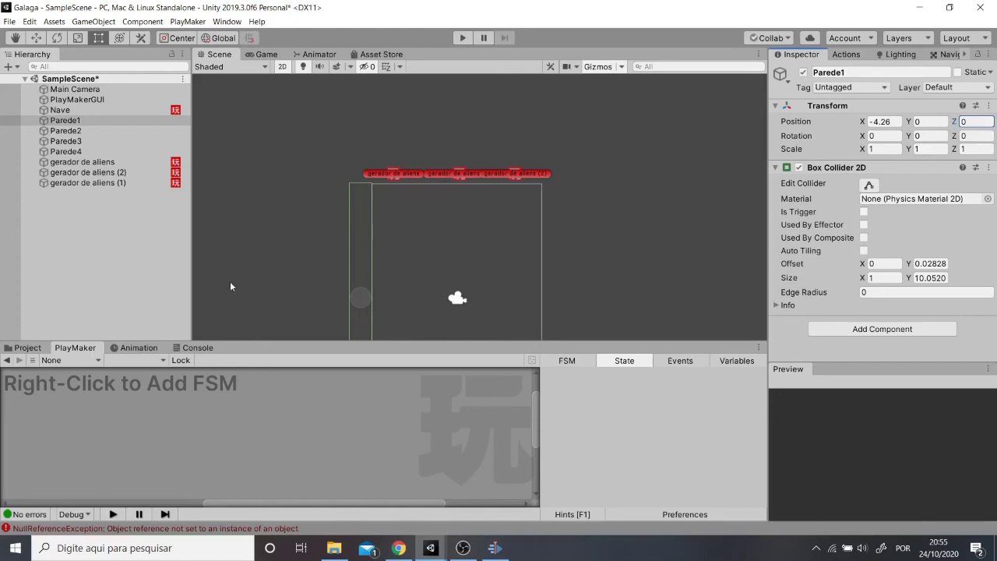
click(94, 163)
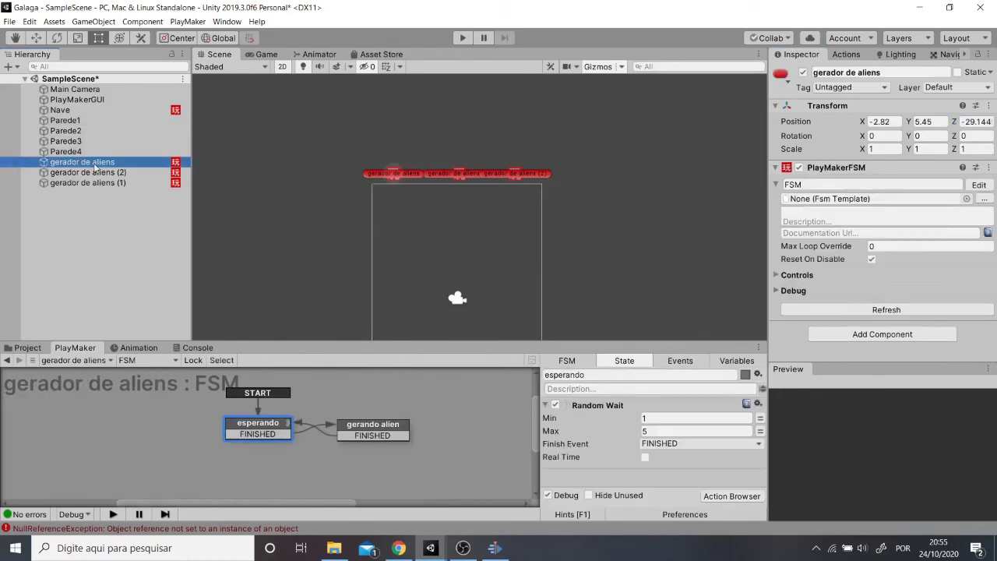
Set Position Z to 0 on gerador de aliens, (2) and (1), then show the Game view.
click(974, 123)
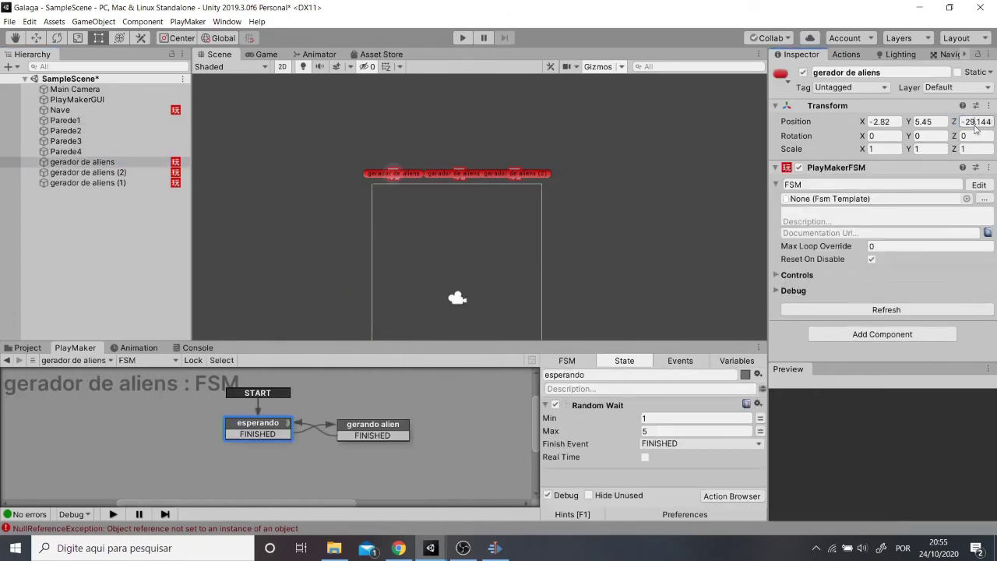
text(0)
click(70, 173)
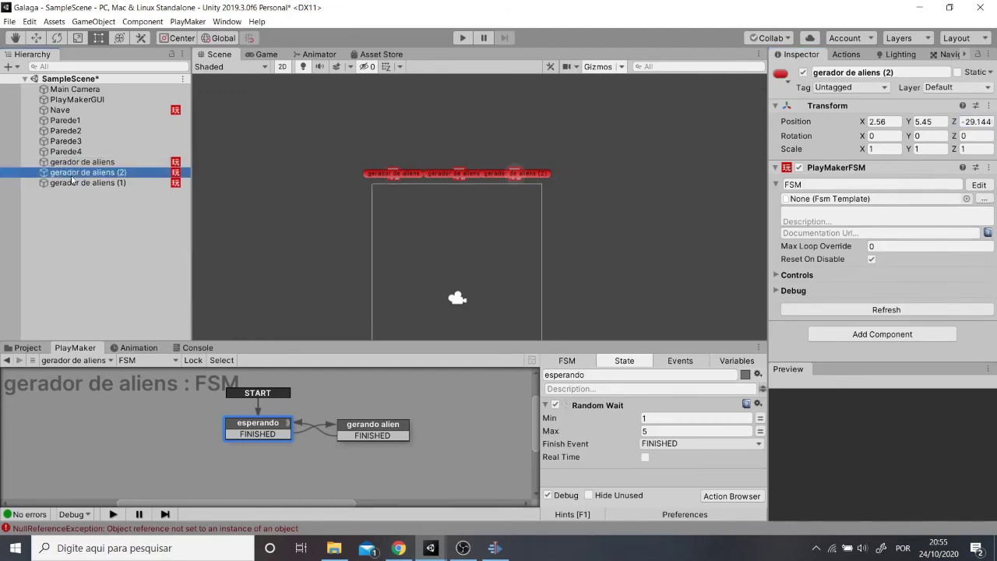
click(988, 122)
click(86, 183)
click(979, 122)
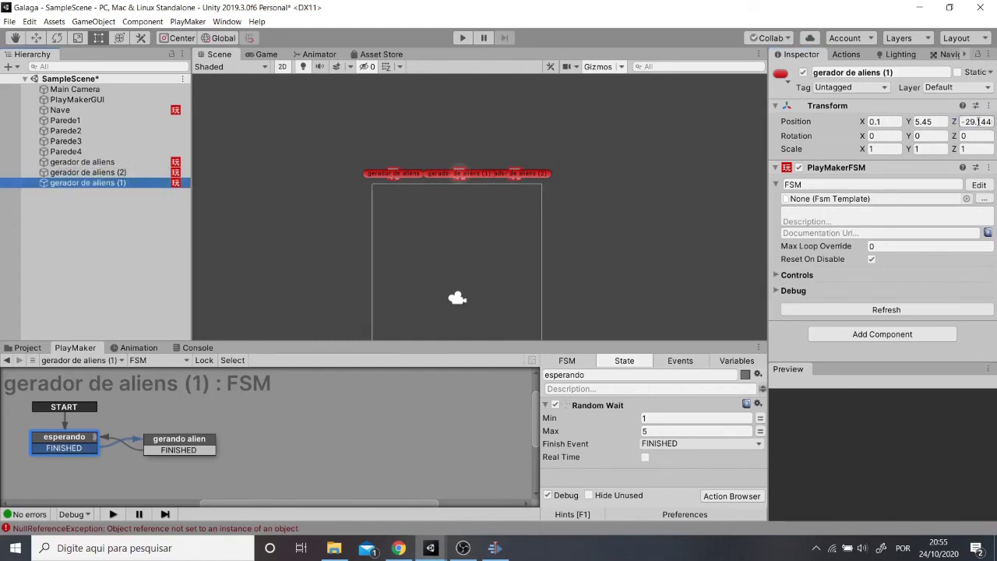
text(0)
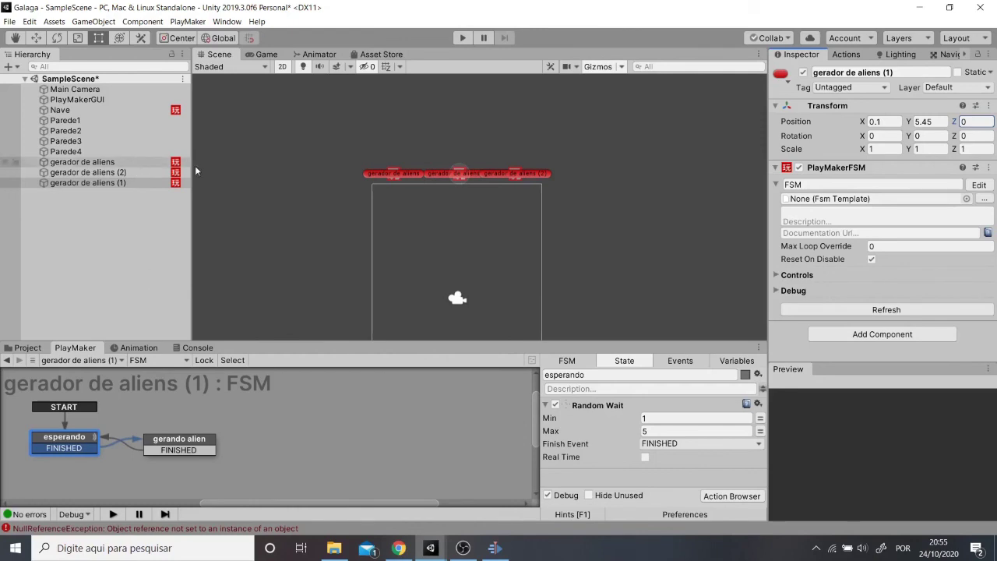
click(266, 54)
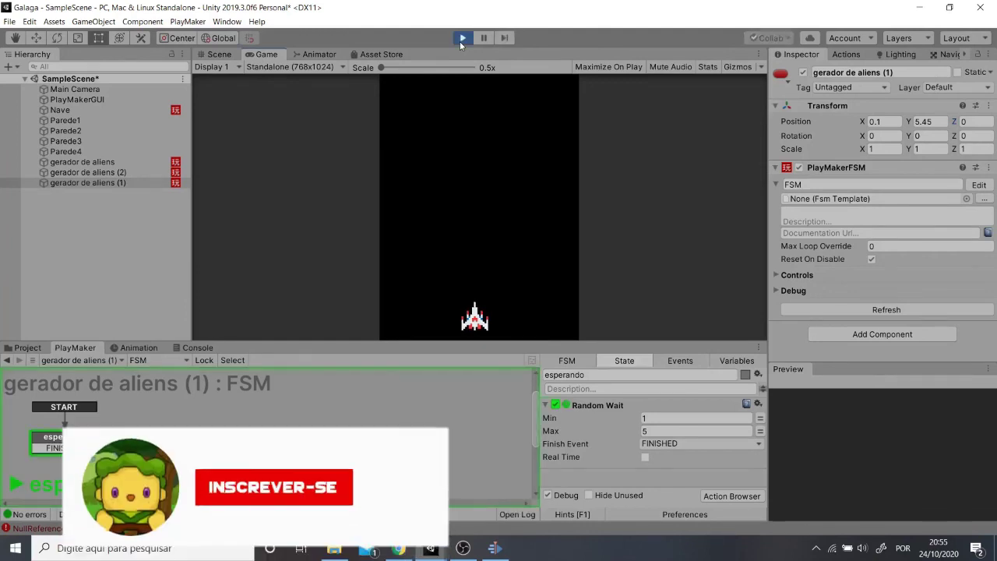
Steer the ship right and then left with the arrow keys while Alien clones spawn.
key(Right)
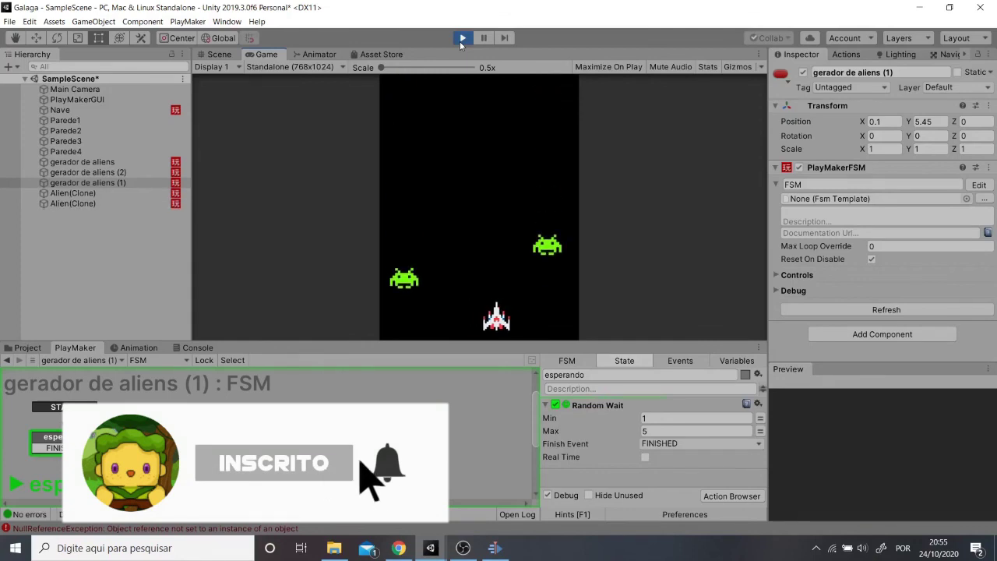
key(Left)
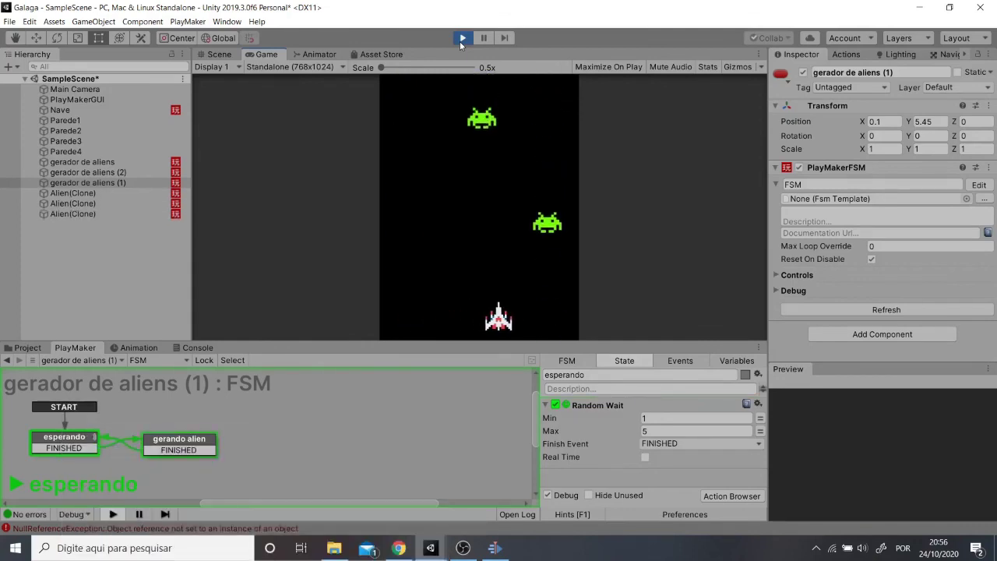